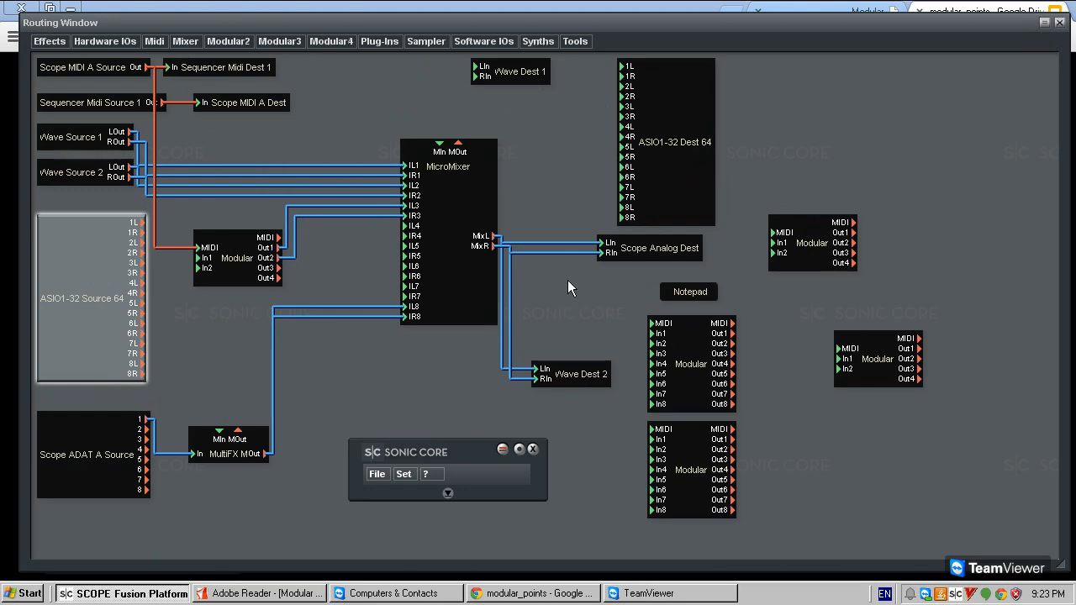
# Step: Examine the wave modules, the ASIO1-32 source and destination and the MicroMixer, selecting each one in turn
pyautogui.click(571, 374)
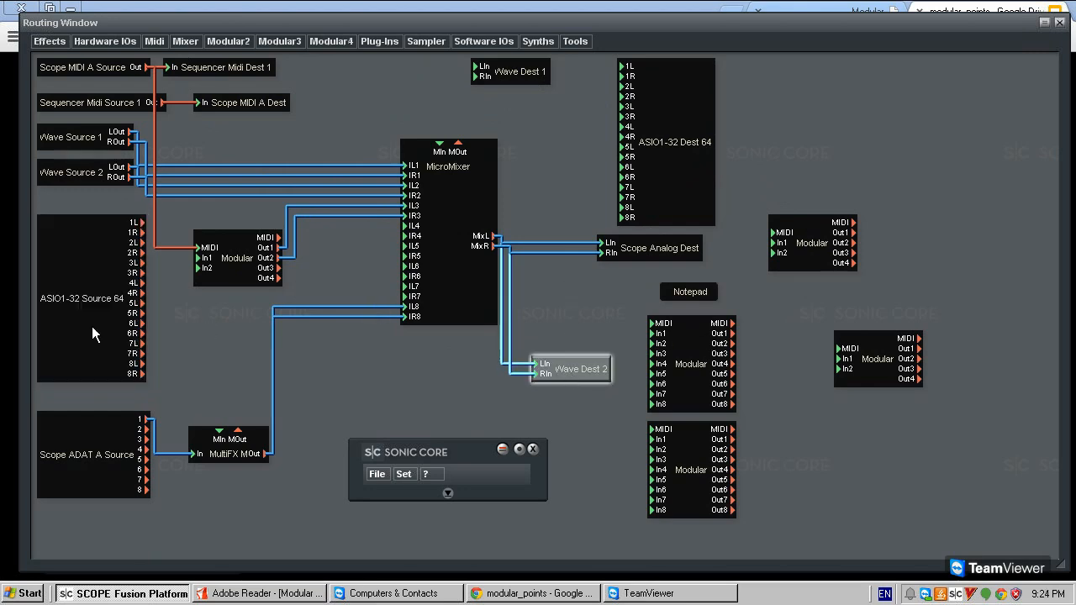
pyautogui.click(89, 329)
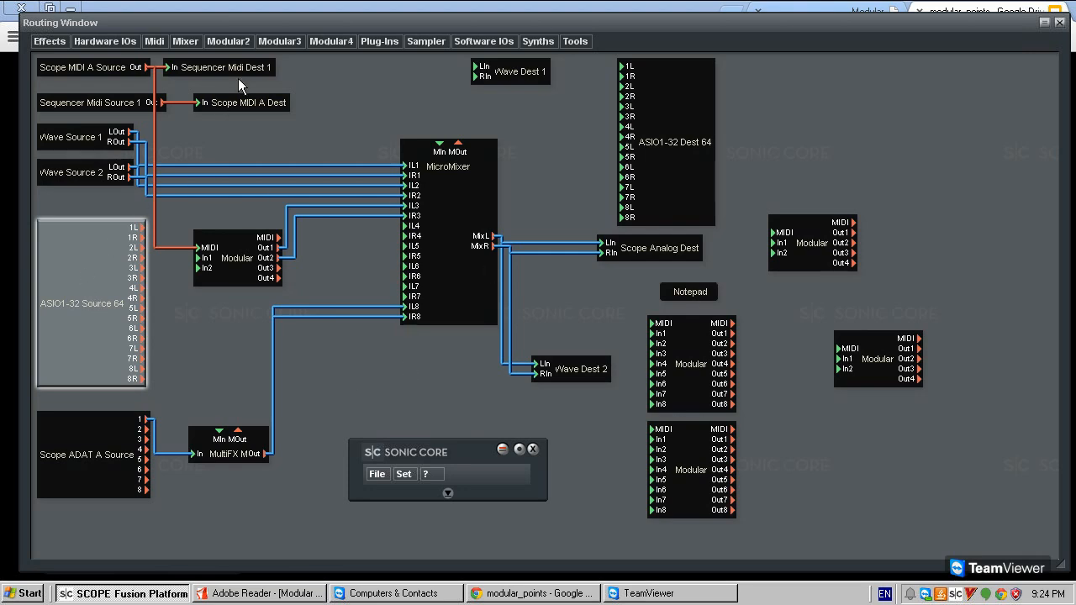
pyautogui.click(93, 201)
pyautogui.moveTo(73, 133)
pyautogui.mouseDown()
pyautogui.moveTo(85, 139)
pyautogui.moveTo(74, 136)
pyautogui.mouseUp()
pyautogui.moveTo(71, 176)
pyautogui.mouseDown()
pyautogui.moveTo(90, 182)
pyautogui.moveTo(71, 181)
pyautogui.mouseUp()
pyautogui.moveTo(81, 271)
pyautogui.mouseDown()
pyautogui.moveTo(111, 262)
pyautogui.moveTo(76, 271)
pyautogui.mouseUp()
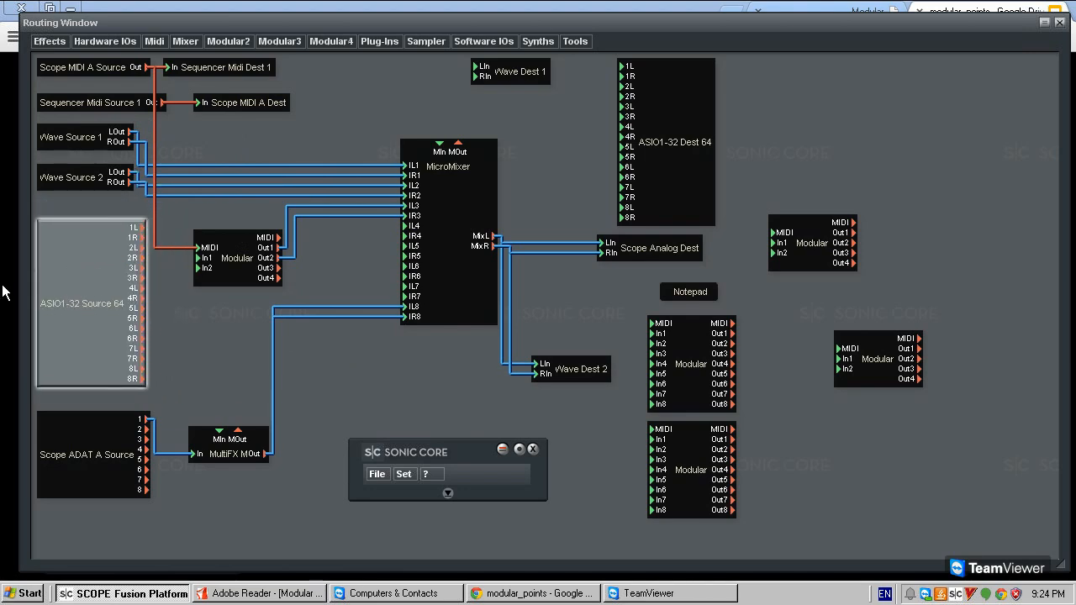
pyautogui.click(653, 130)
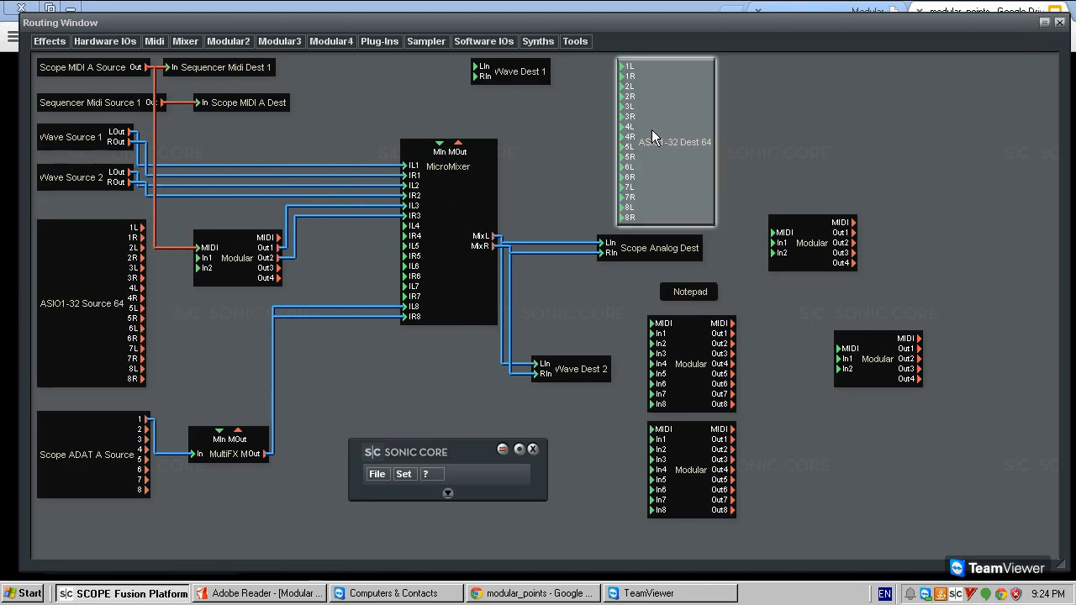
pyautogui.click(456, 231)
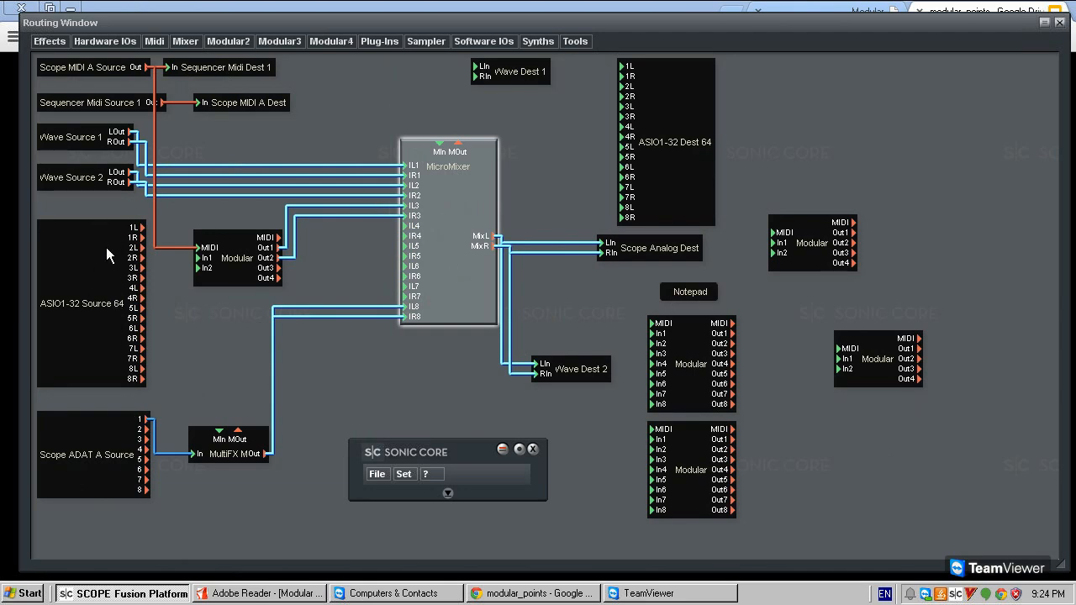
pyautogui.moveTo(119, 255); pyautogui.dragTo(88, 238)
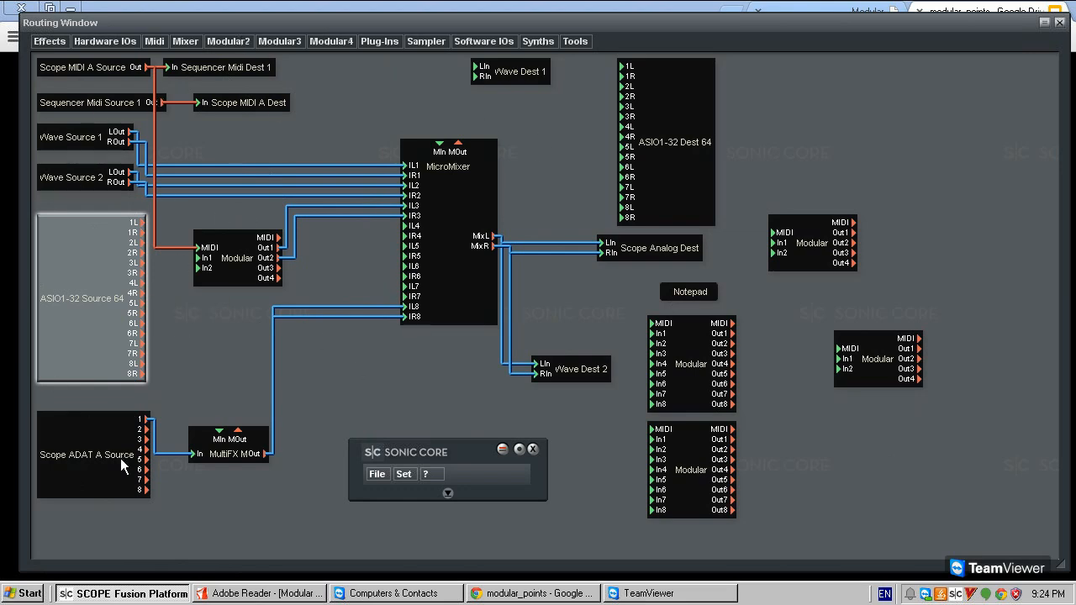
pyautogui.click(381, 400)
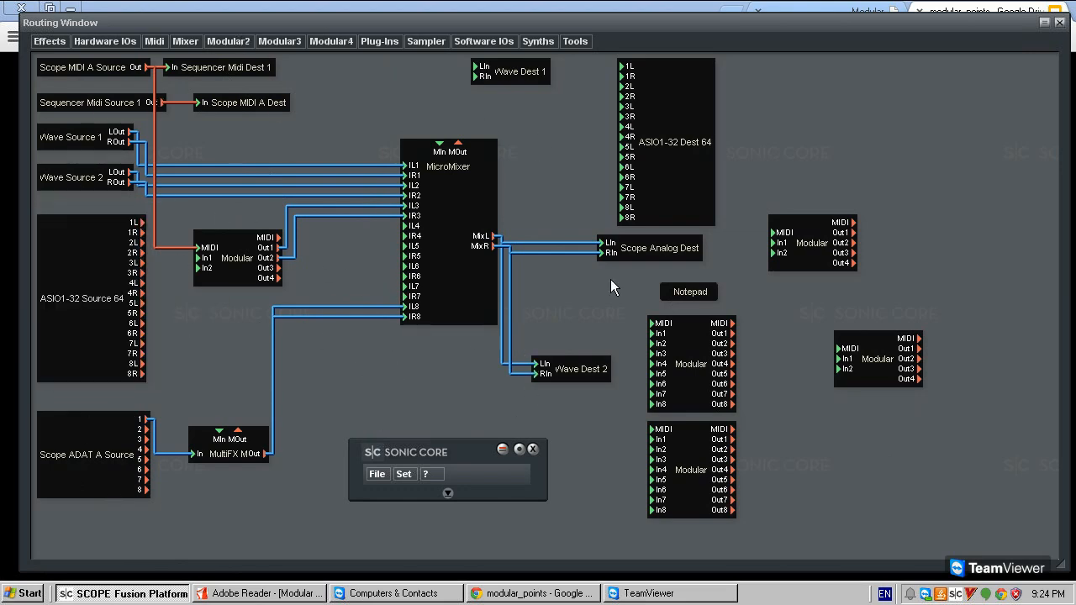
# Step: Move the connected Modular module slightly right, farther away from the ASIO1-32 Source 64 outputs
pyautogui.moveTo(238, 275); pyautogui.dragTo(264, 277)
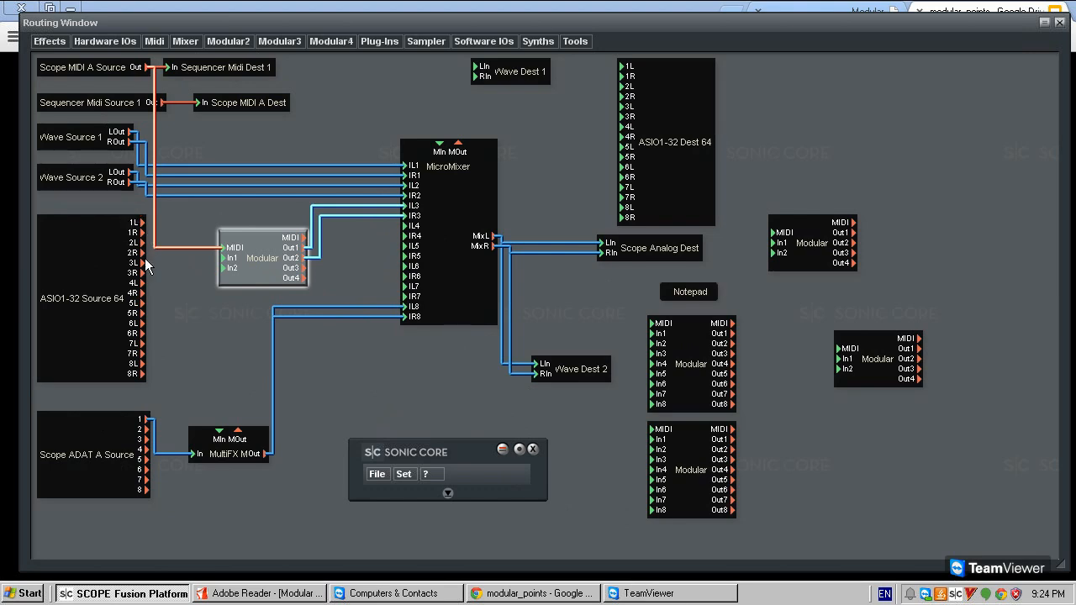
pyautogui.click(143, 266)
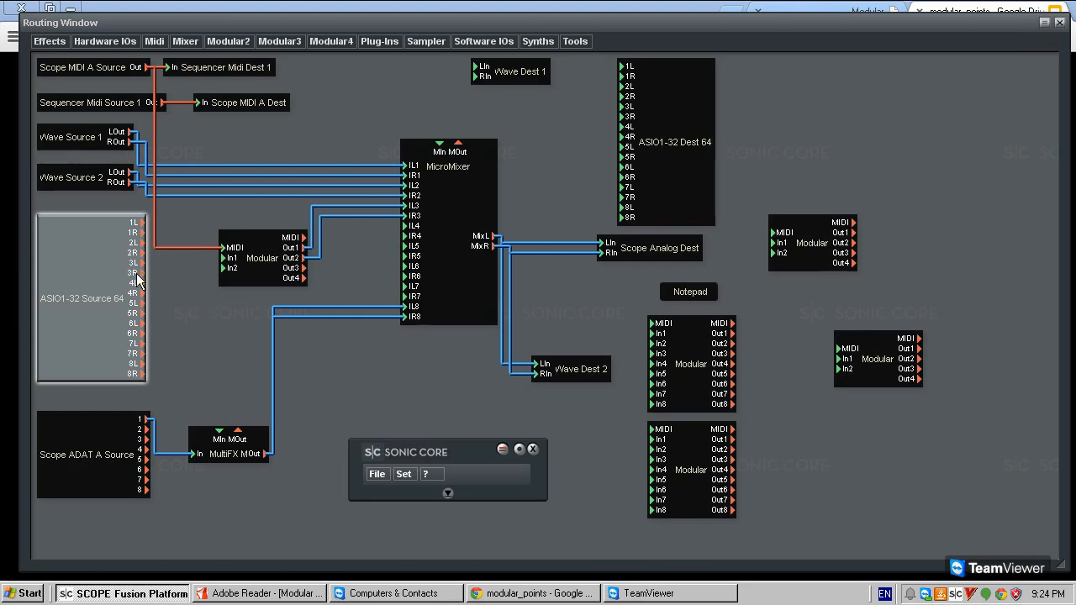
pyautogui.click(183, 299)
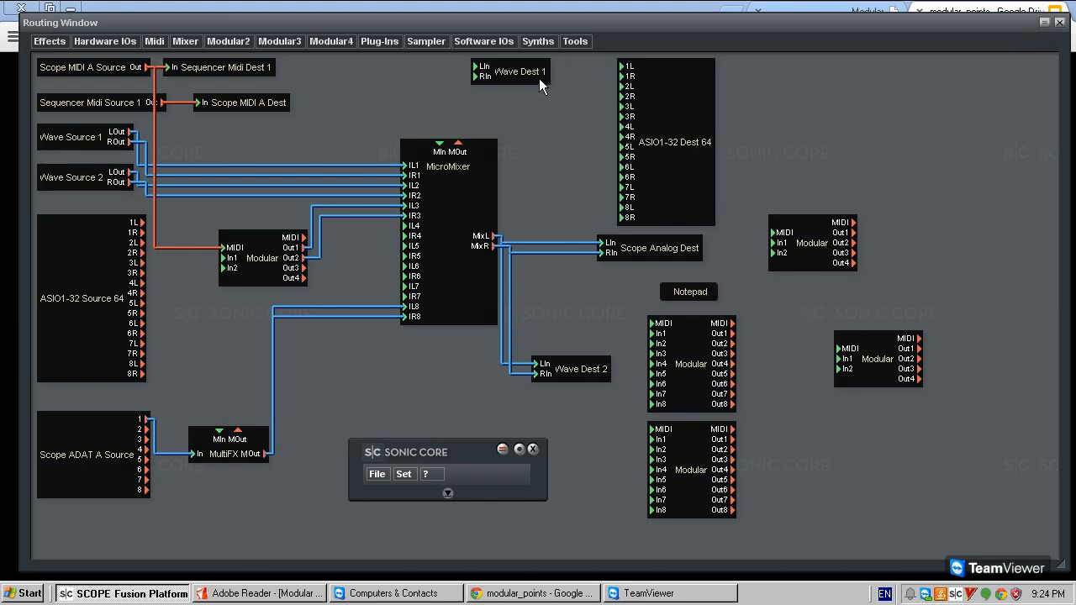
# Step: Add a Scope ADAT A Dest hardware module and place it beside the lower eight-input Modular module
pyautogui.click(242, 38)
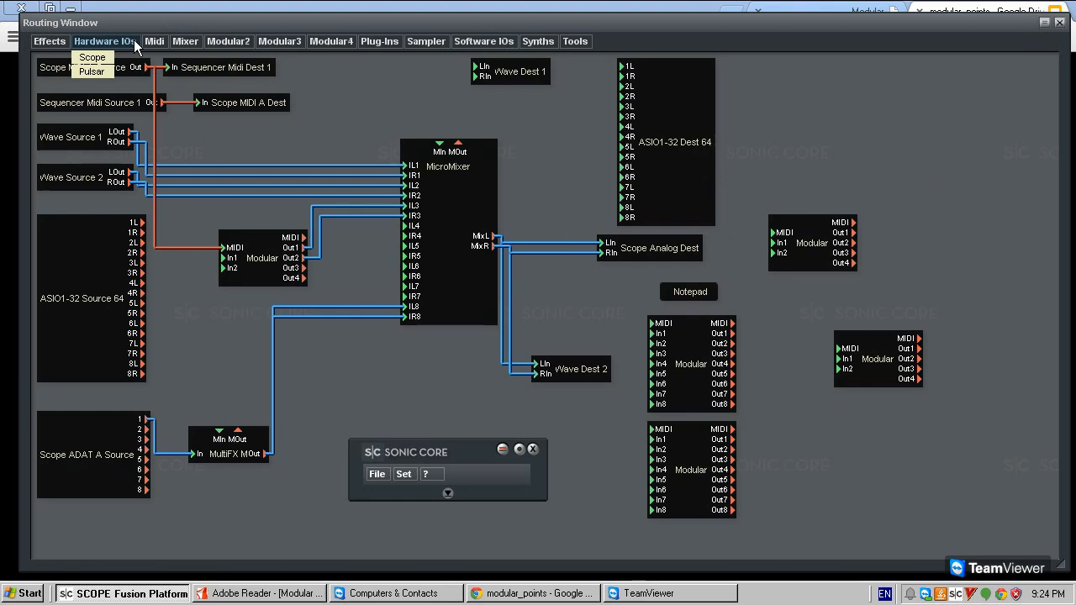
pyautogui.moveTo(94, 65)
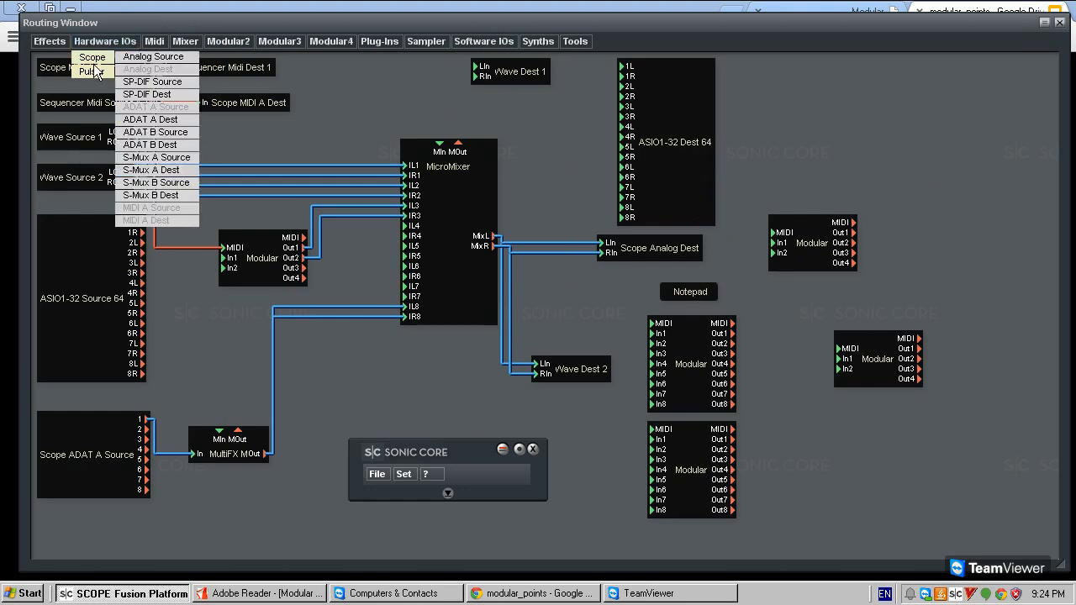
pyautogui.click(184, 122)
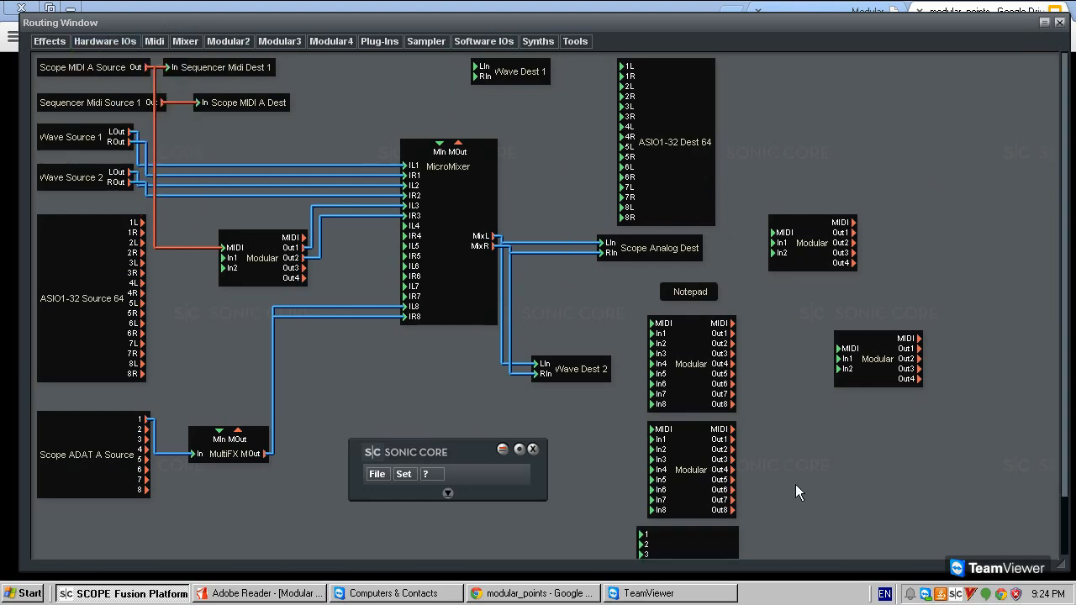
pyautogui.moveTo(727, 549); pyautogui.dragTo(816, 444)
pyautogui.click(783, 375)
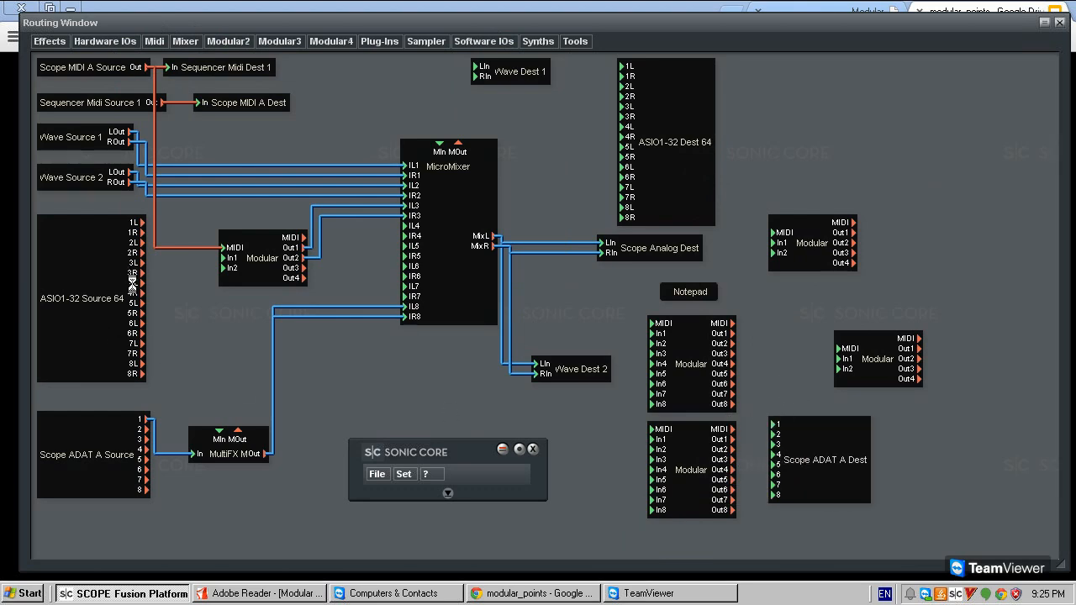
# Step: Connect ASIO1-32 Source 64 outputs 4L and 4R to Scope ADAT A Dest inputs 4 and 5, and delete both connections
pyautogui.click(776, 465)
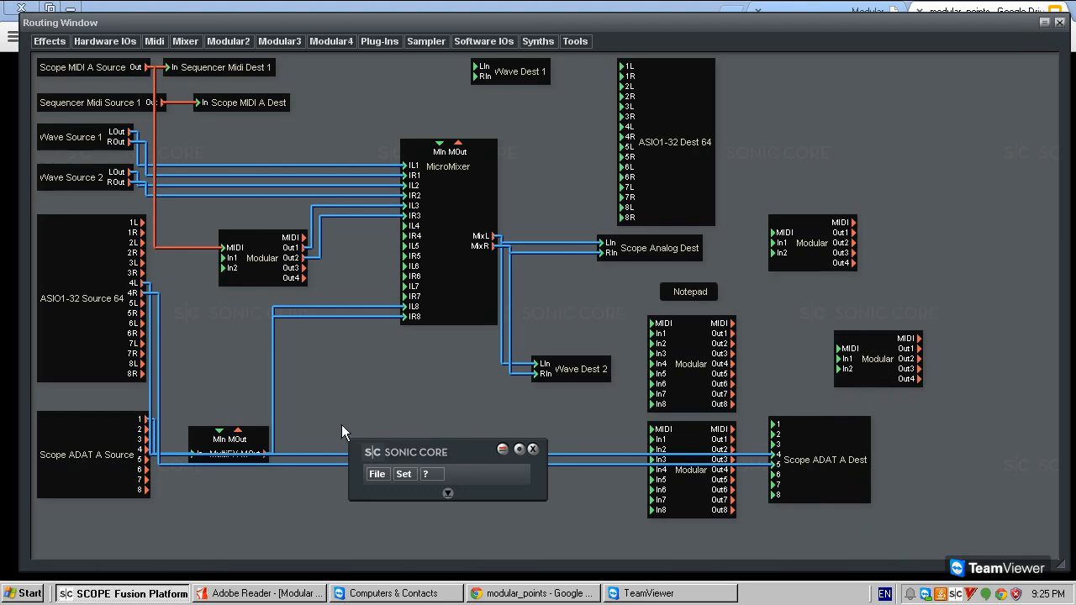
pyautogui.click(751, 455)
pyautogui.press('Delete')
pyautogui.click(753, 465)
pyautogui.press('Delete')
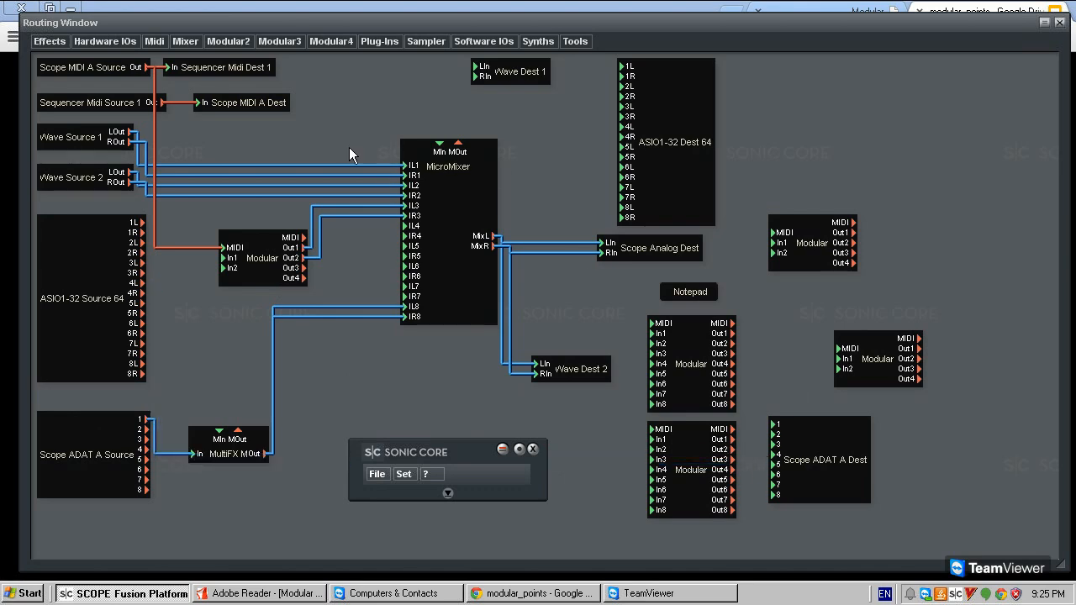
pyautogui.moveTo(77, 99)
pyautogui.mouseDown()
pyautogui.moveTo(89, 93)
pyautogui.moveTo(85, 111)
pyautogui.moveTo(80, 98)
pyautogui.mouseUp()
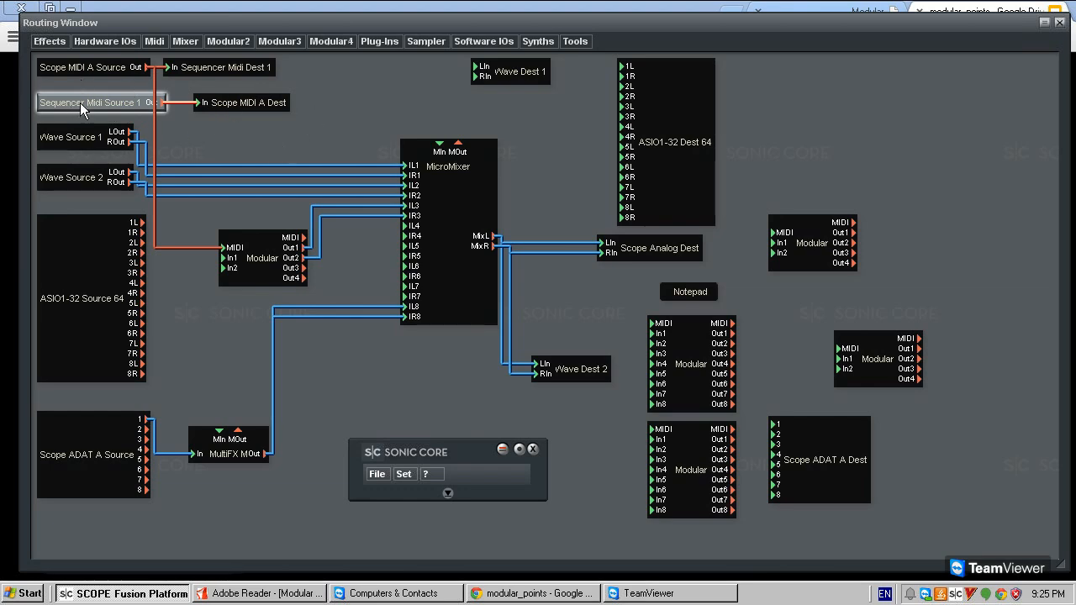
pyautogui.click(224, 69)
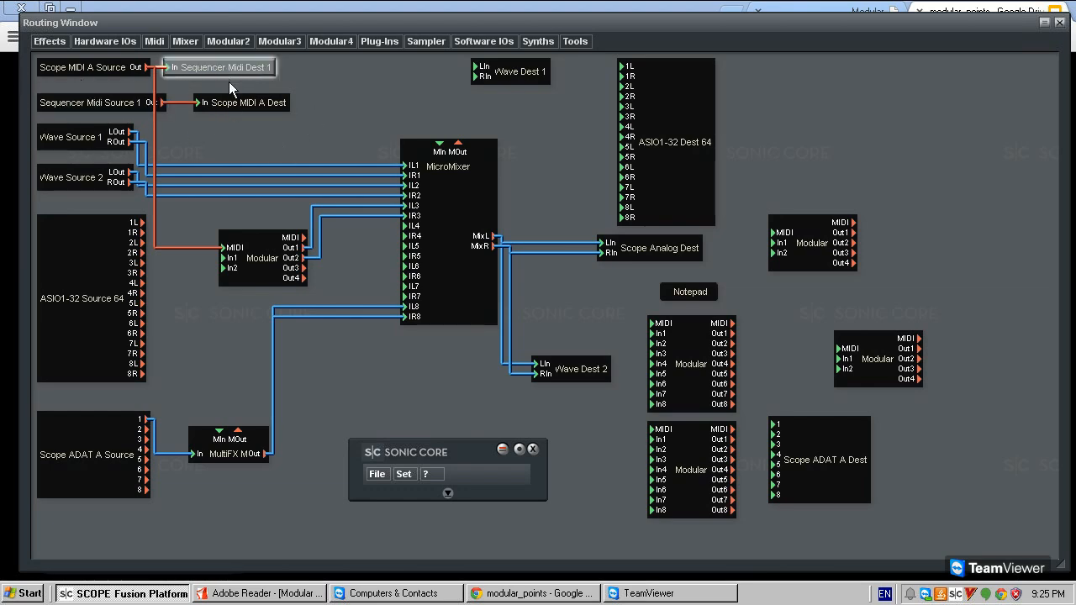
pyautogui.click(486, 42)
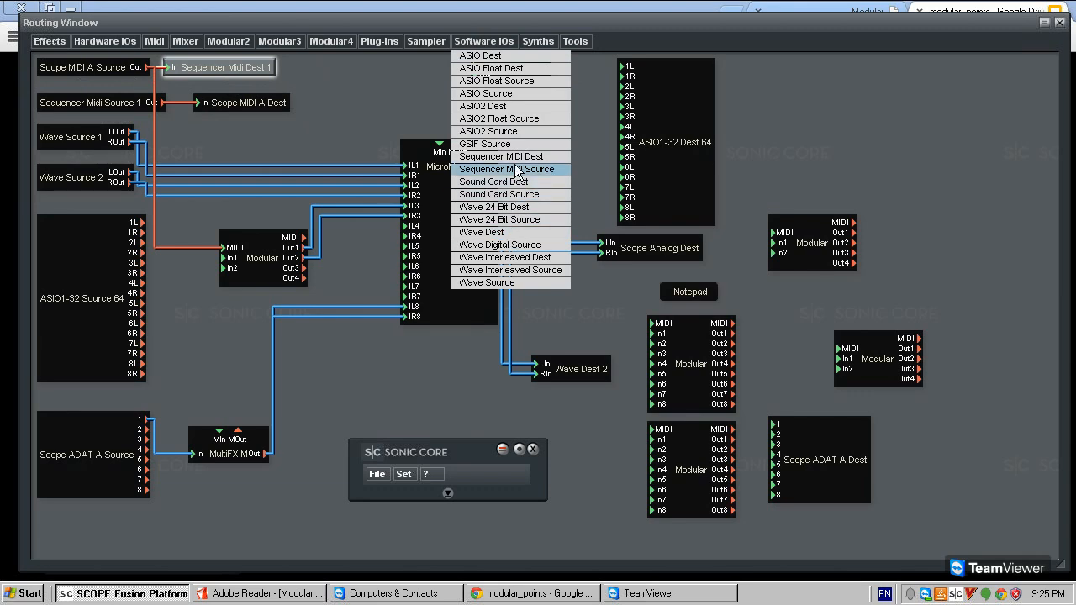
pyautogui.click(148, 44)
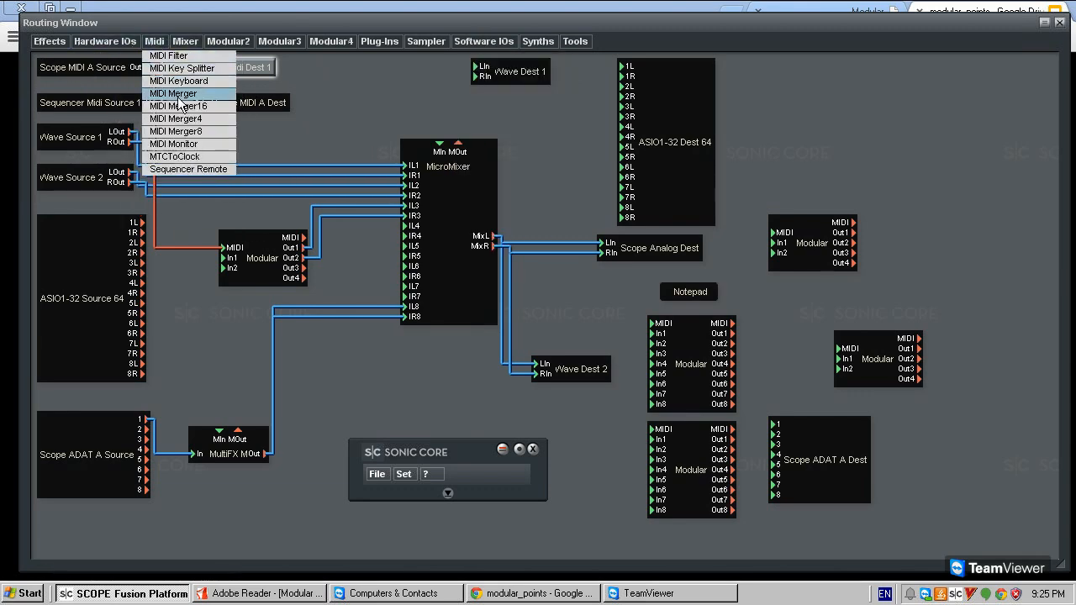
# Step: Add a second Sequencer MIDI Source, place it between Scope MIDI A Dest and Wave Dest 1, and delete it
pyautogui.moveTo(490, 46)
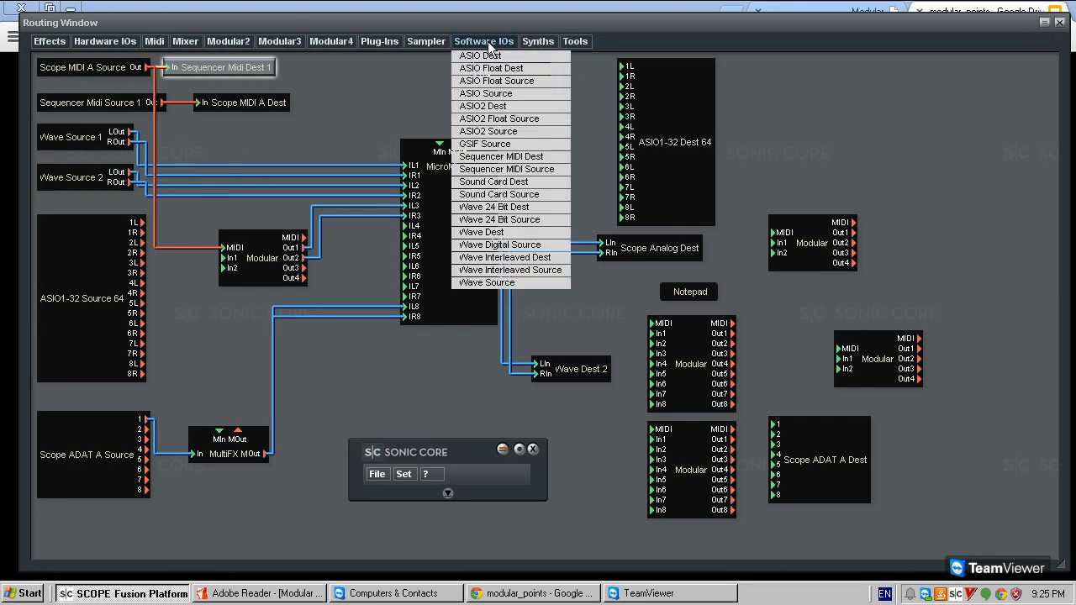
pyautogui.click(538, 169)
pyautogui.click(352, 87)
pyautogui.moveTo(411, 100); pyautogui.dragTo(375, 108)
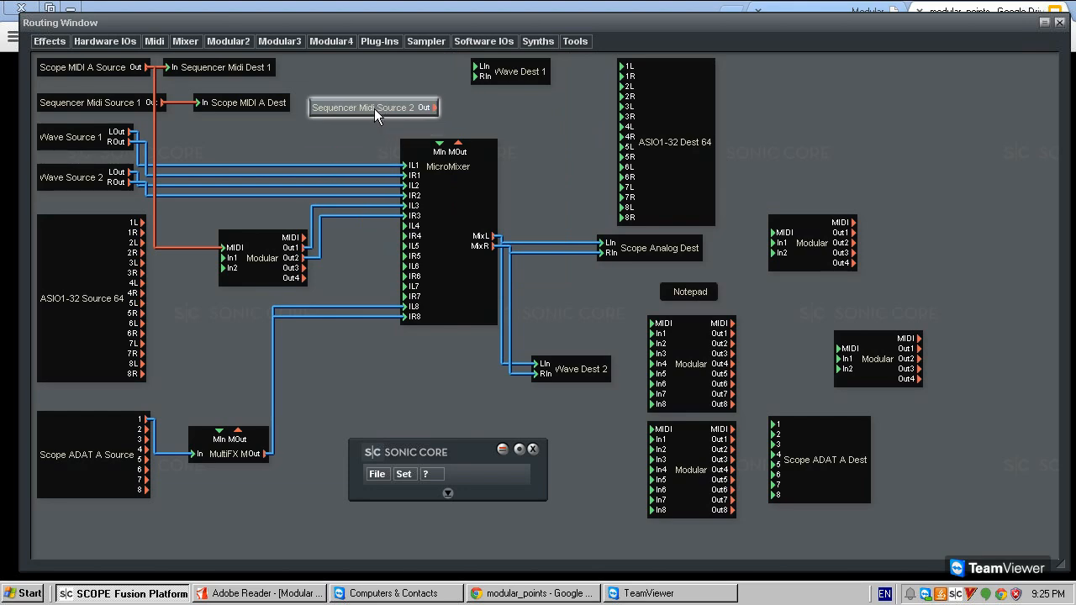
pyautogui.press('Delete')
pyautogui.press('Return')
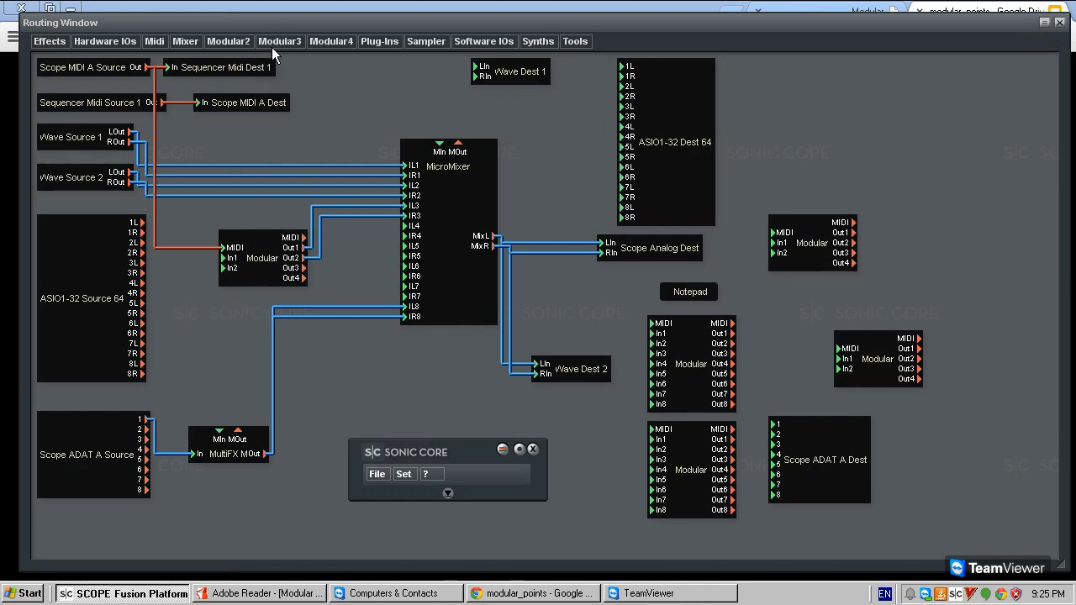
# Step: Nudge the connected Modular module slightly left and down, and the MicroMixer slightly down
pyautogui.moveTo(259, 239)
pyautogui.mouseDown()
pyautogui.moveTo(268, 253)
pyautogui.moveTo(257, 233)
pyautogui.moveTo(254, 245)
pyautogui.mouseUp()
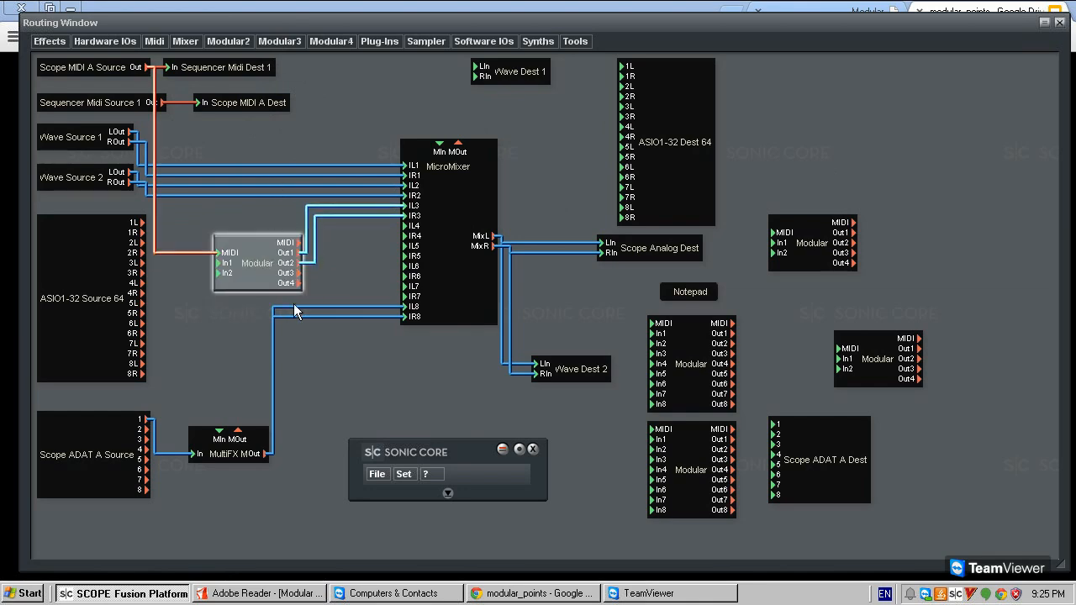
pyautogui.moveTo(451, 222); pyautogui.dragTo(451, 227)
pyautogui.moveTo(256, 269); pyautogui.dragTo(251, 270)
pyautogui.moveTo(82, 290); pyautogui.dragTo(82, 290)
pyautogui.moveTo(246, 265); pyautogui.dragTo(241, 266)
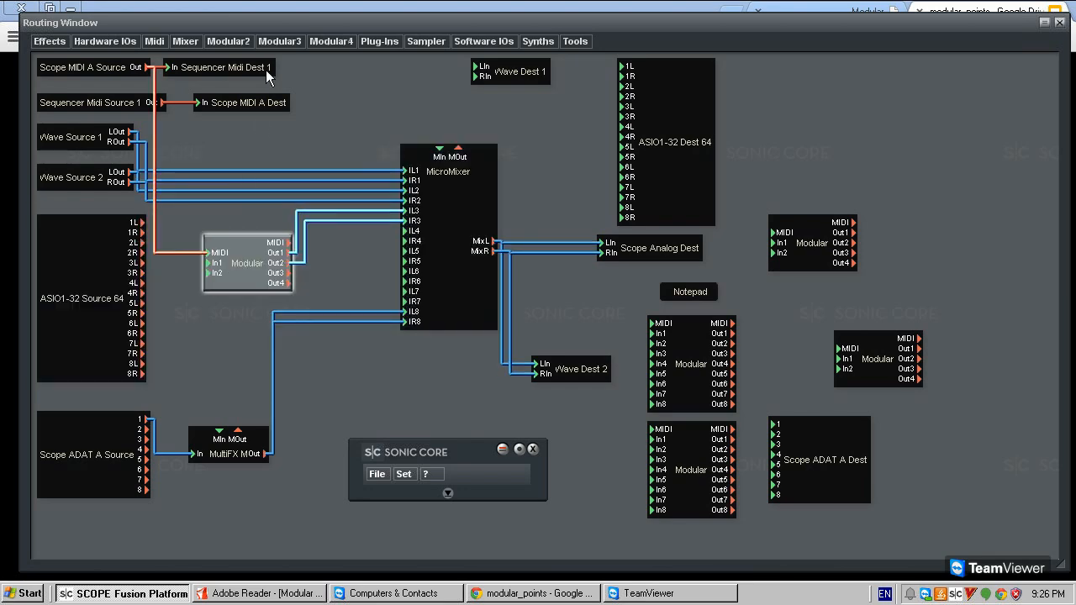
# Step: Add another four-output Modular module, place it below the MicroMixer, and delete it
pyautogui.click(311, 42)
pyautogui.click(349, 65)
pyautogui.moveTo(368, 127); pyautogui.dragTo(377, 373)
pyautogui.click(354, 433)
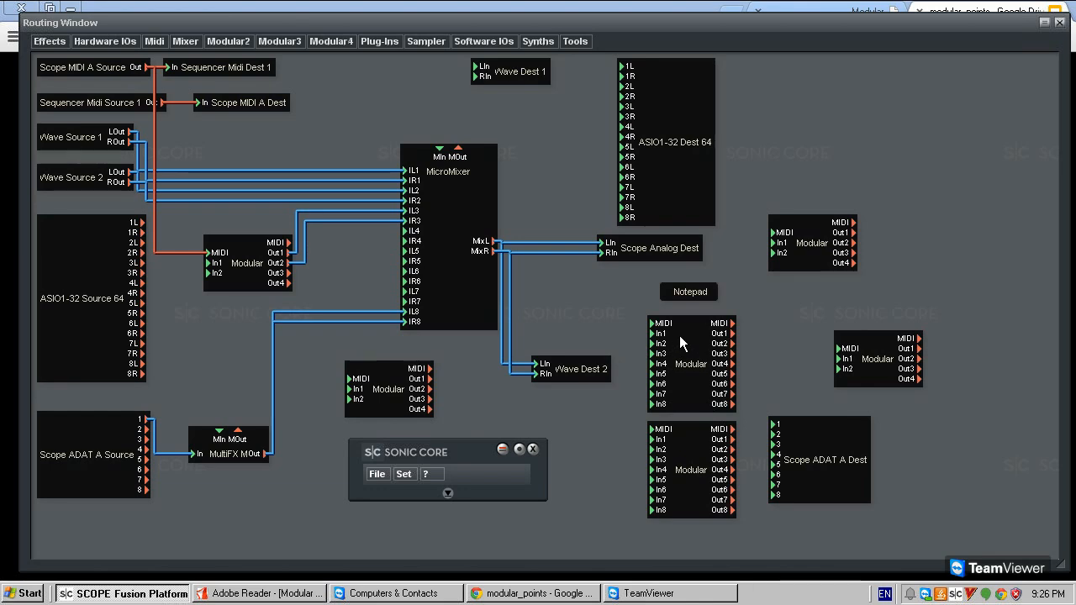
pyautogui.click(397, 398)
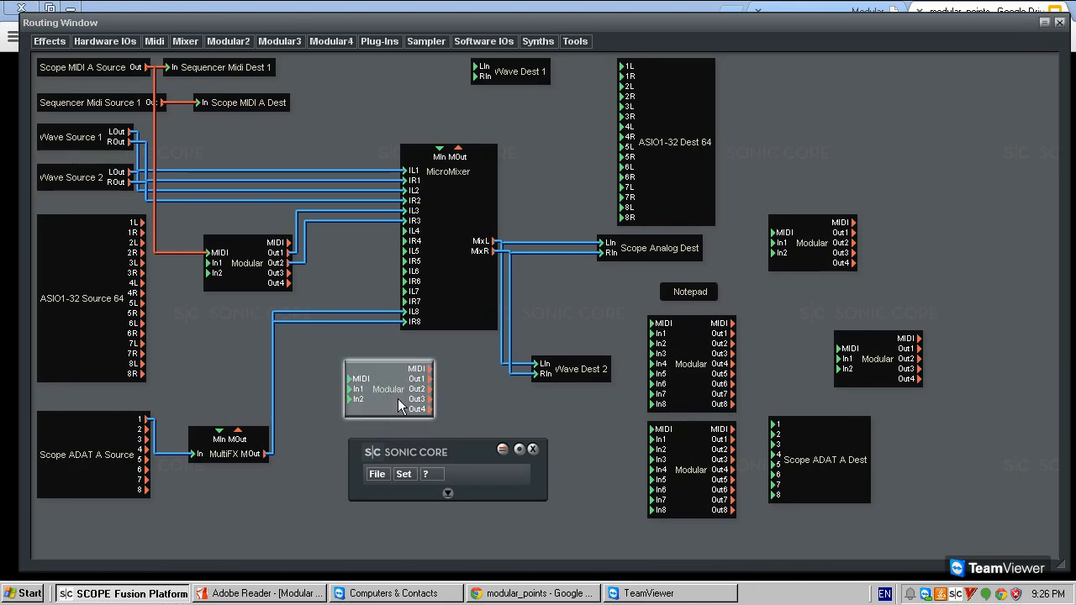
pyautogui.press('Delete')
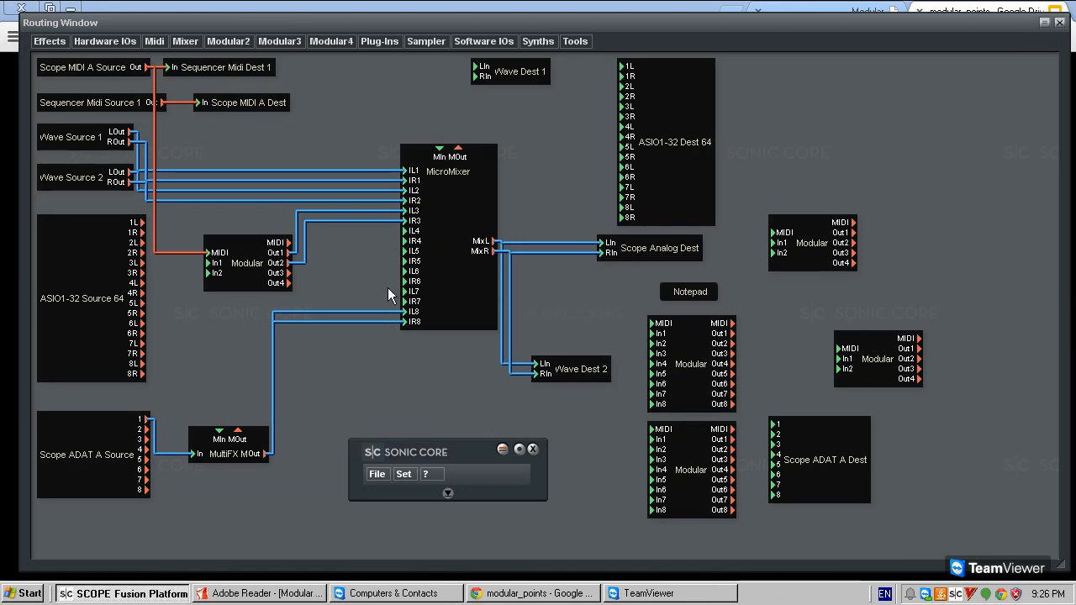
# Step: Nudge the connected Modular module slightly right and the Scope MIDI A Source slightly down
pyautogui.moveTo(244, 258); pyautogui.dragTo(252, 256)
pyautogui.click(251, 254)
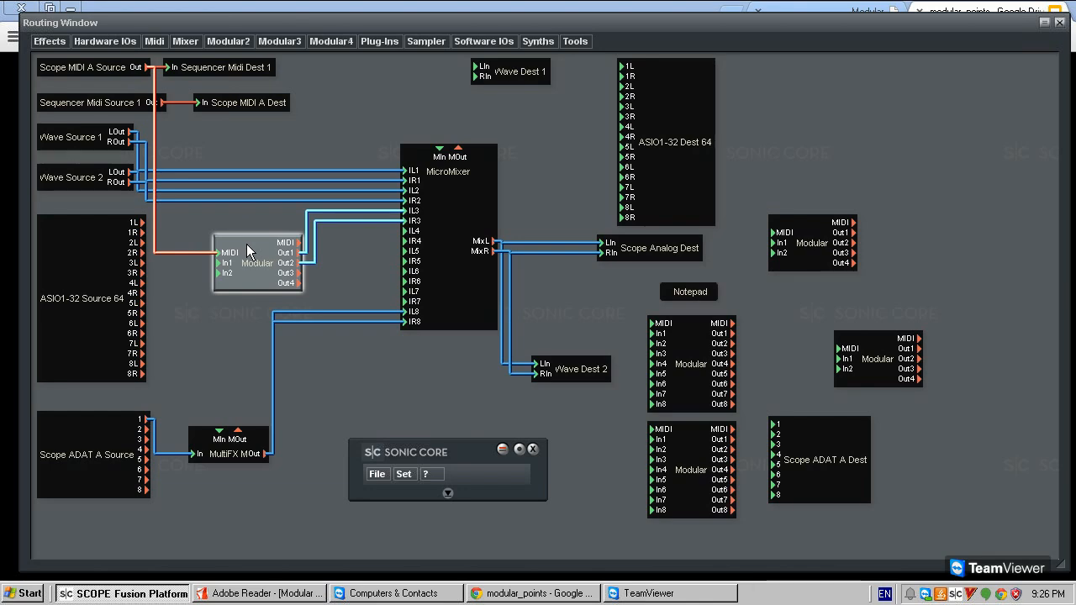
pyautogui.click(109, 68)
pyautogui.click(94, 77)
pyautogui.click(88, 72)
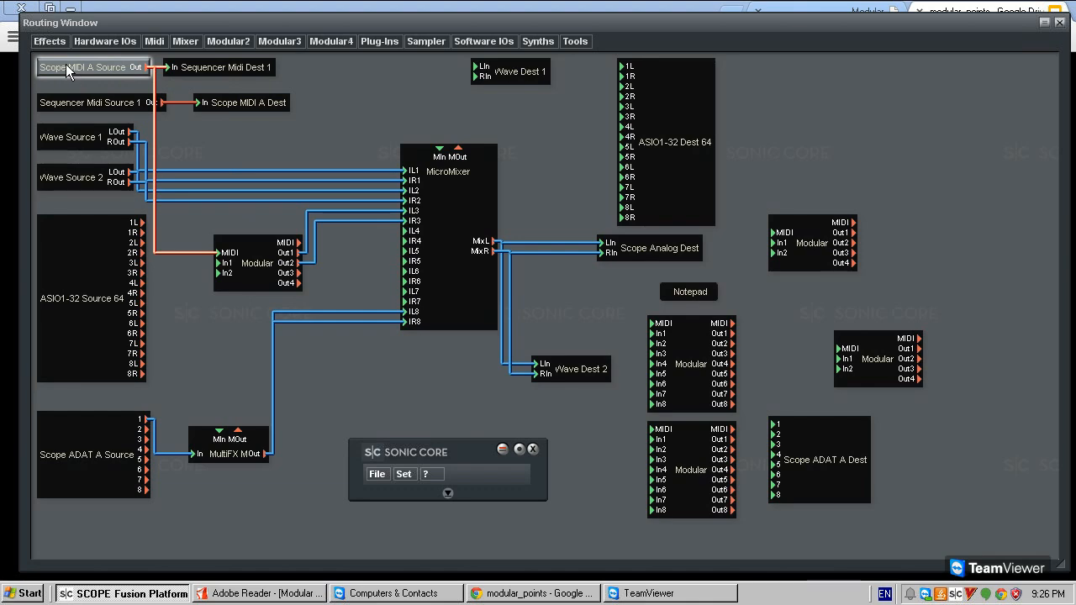
pyautogui.moveTo(74, 74)
pyautogui.mouseDown()
pyautogui.moveTo(81, 87)
pyautogui.moveTo(67, 77)
pyautogui.mouseUp()
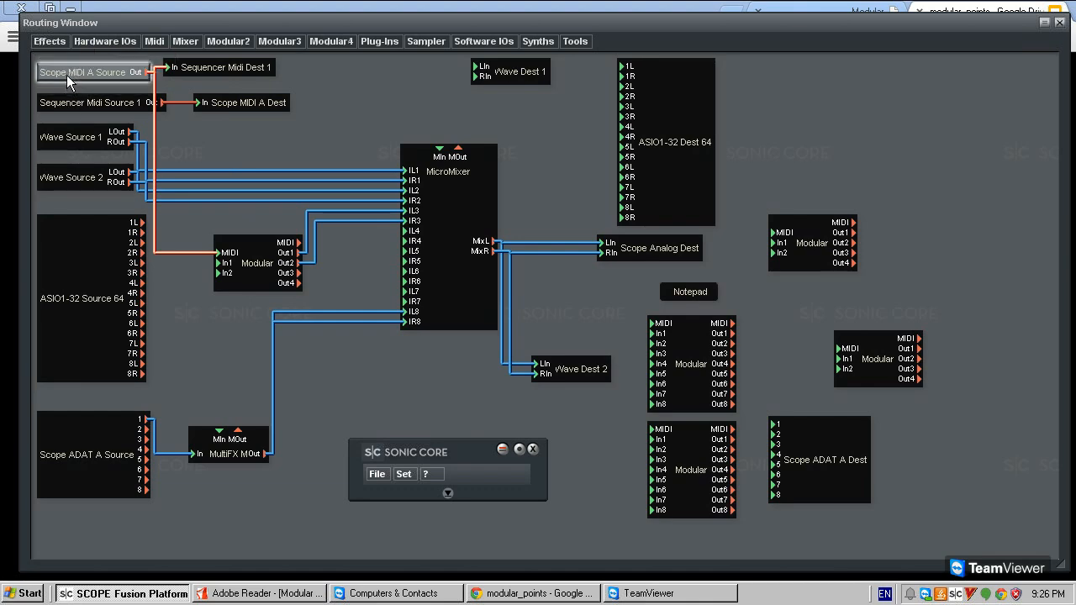
# Step: Move Sequencer Midi Dest 1 right to align with Scope MIDI A Dest, and nudge Sequencer Midi Source 1 up and back
pyautogui.moveTo(181, 67); pyautogui.dragTo(210, 67)
pyautogui.click(123, 102)
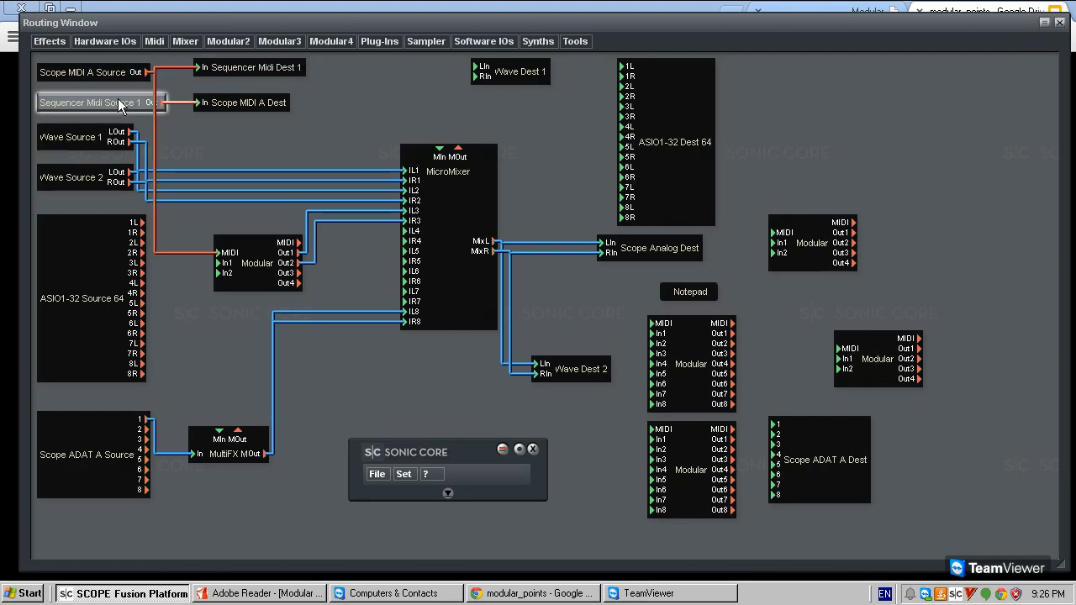
pyautogui.moveTo(99, 106); pyautogui.dragTo(98, 99)
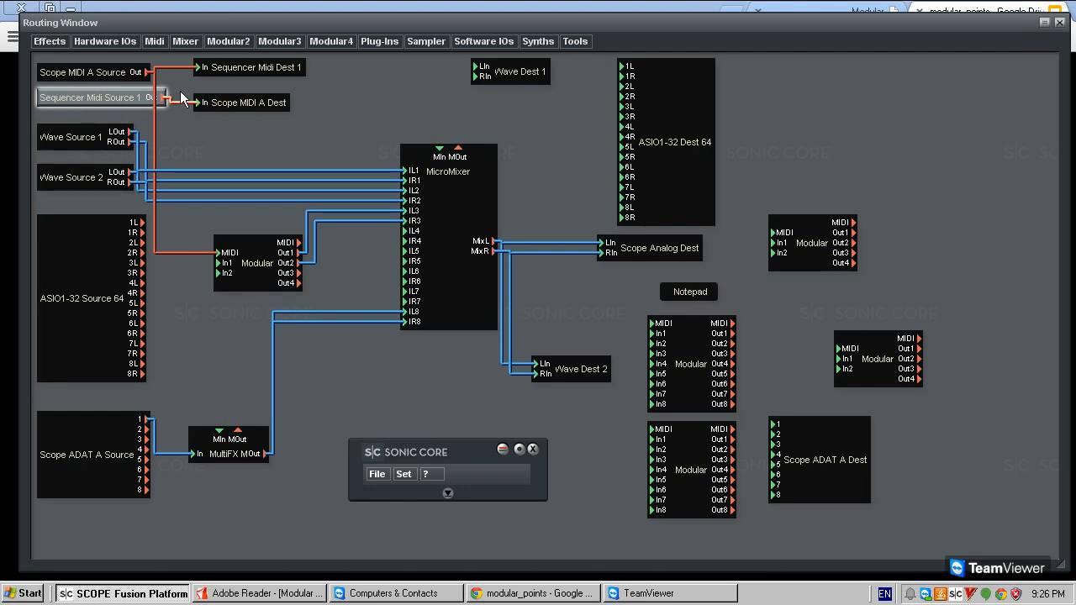
pyautogui.moveTo(130, 107); pyautogui.dragTo(129, 113)
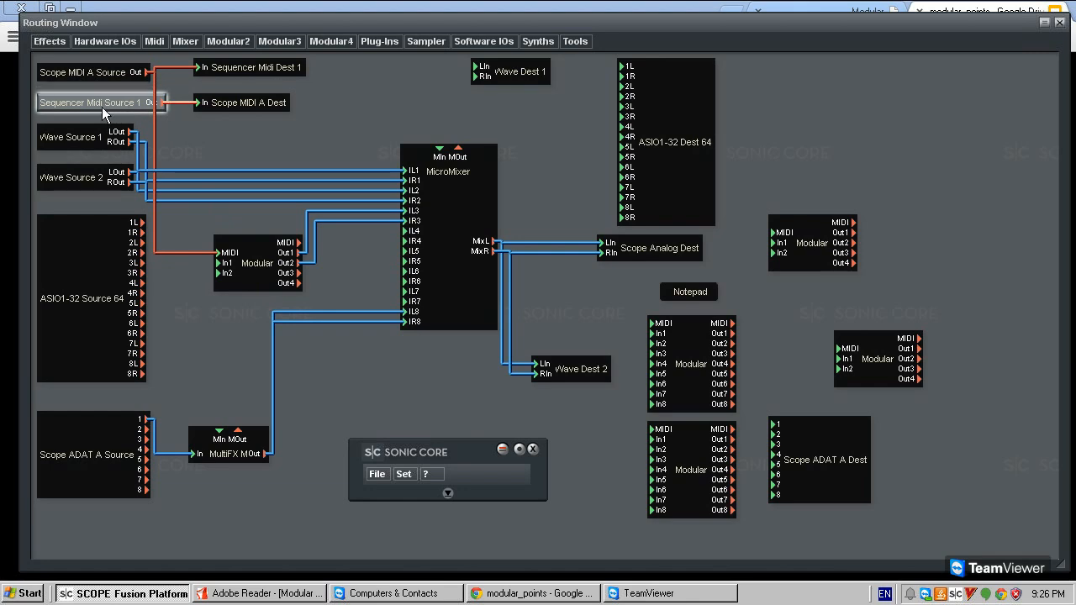
pyautogui.click(119, 72)
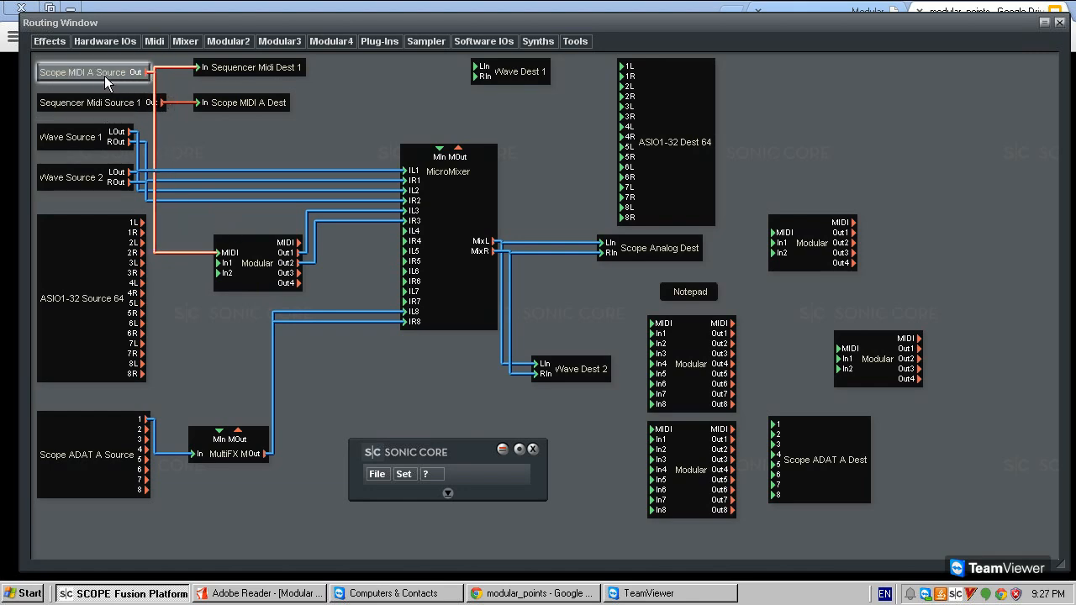
# Step: Nudge the Scope MIDI A Source and the connected Modular module slightly up
pyautogui.moveTo(89, 71); pyautogui.dragTo(89, 66)
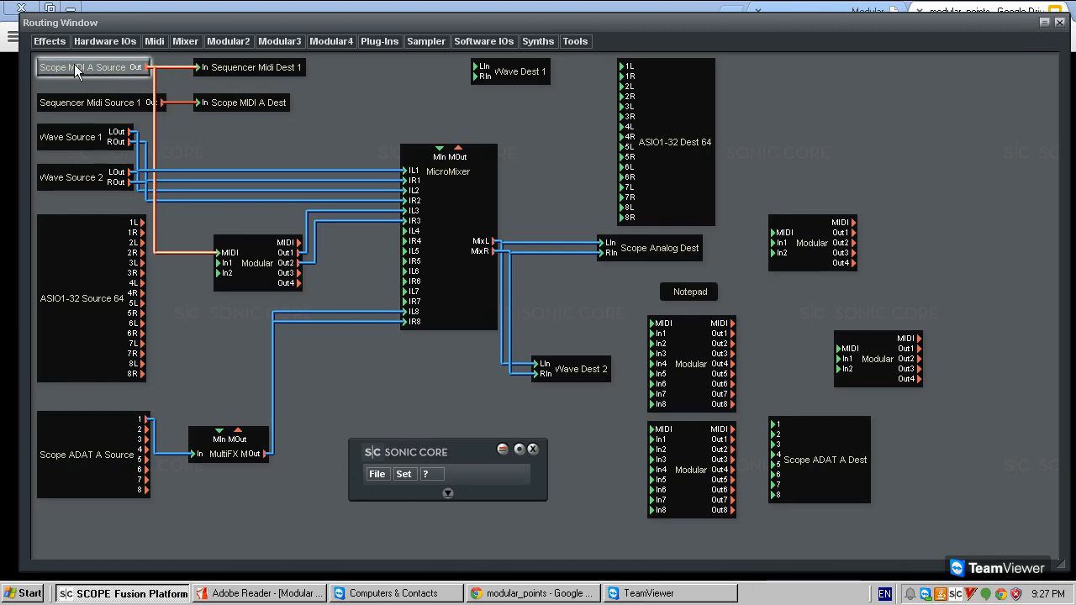
pyautogui.moveTo(246, 277); pyautogui.dragTo(289, 248)
pyautogui.click(100, 62)
pyautogui.click(325, 228)
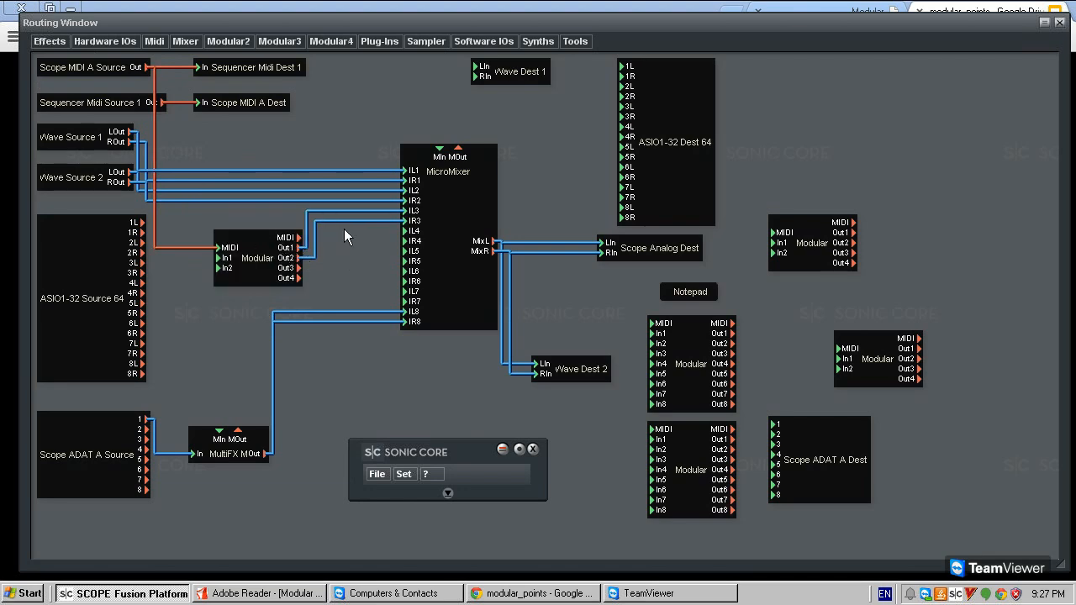
# Step: Nudge the MicroMixer module slightly up and left, and move Scope Analog Dest closer to its mix outputs
pyautogui.moveTo(468, 199); pyautogui.dragTo(464, 193)
pyautogui.moveTo(630, 251); pyautogui.dragTo(584, 260)
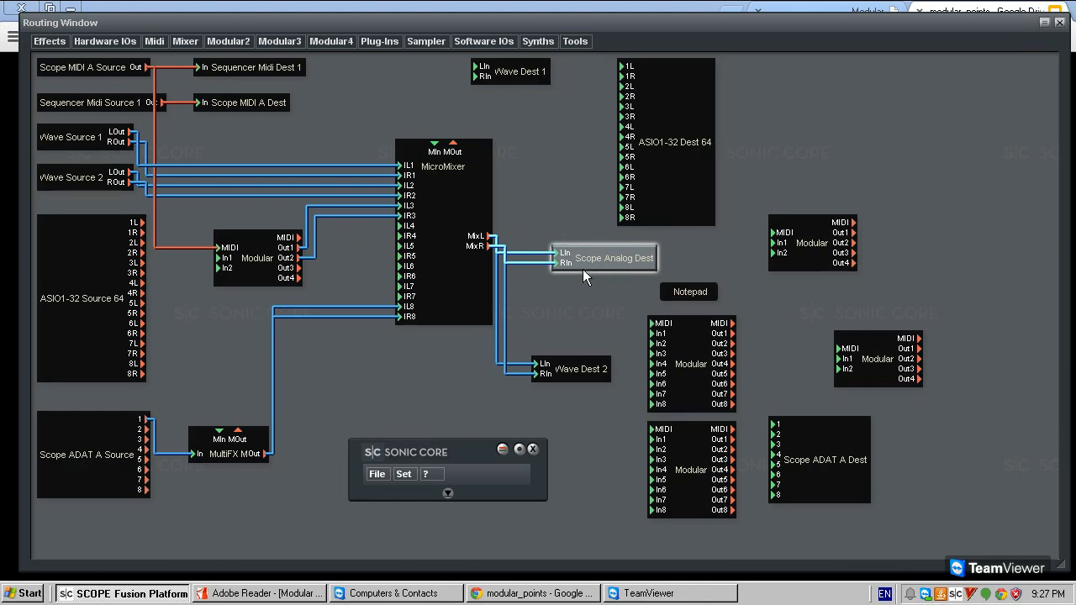
pyautogui.moveTo(585, 261)
pyautogui.mouseDown()
pyautogui.moveTo(579, 273)
pyautogui.moveTo(589, 264)
pyautogui.moveTo(560, 242)
pyautogui.moveTo(582, 261)
pyautogui.mouseUp()
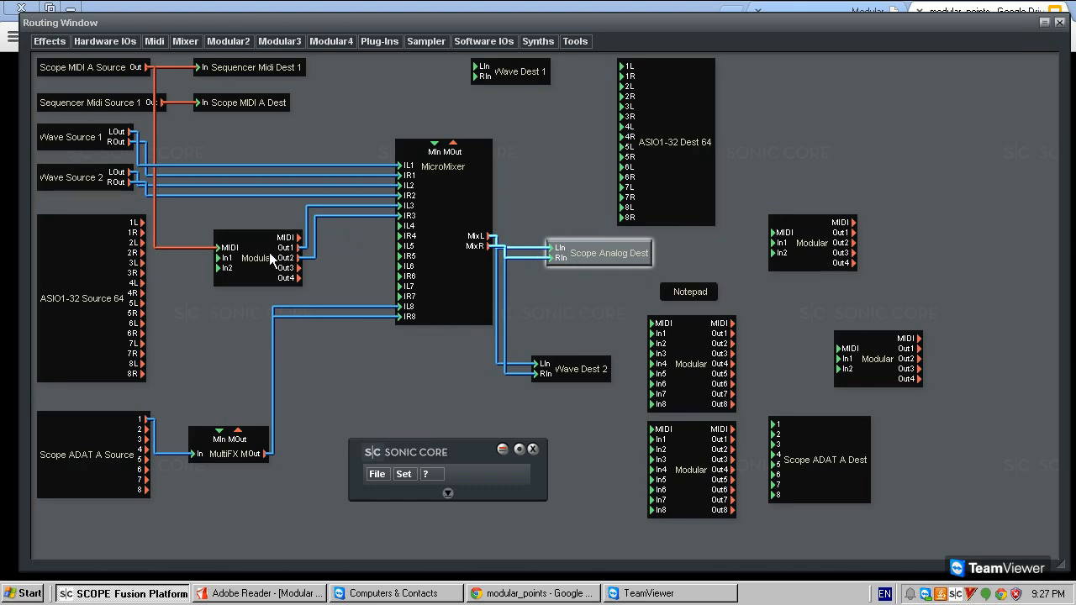
# Step: Nudge the connected Modular module slightly down, and open the MicroMixer's control surface beside the mixer module
pyautogui.moveTo(269, 259); pyautogui.dragTo(269, 269)
pyautogui.click(450, 206)
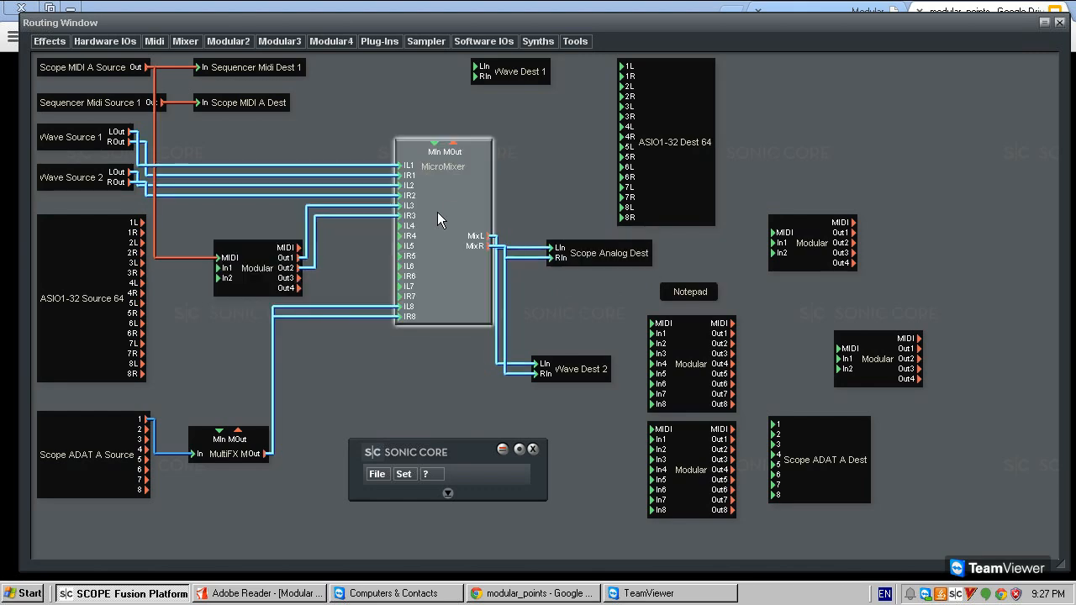
pyautogui.moveTo(83, 177); pyautogui.dragTo(85, 137)
pyautogui.doubleClick(436, 186)
pyautogui.moveTo(390, 283); pyautogui.dragTo(667, 215)
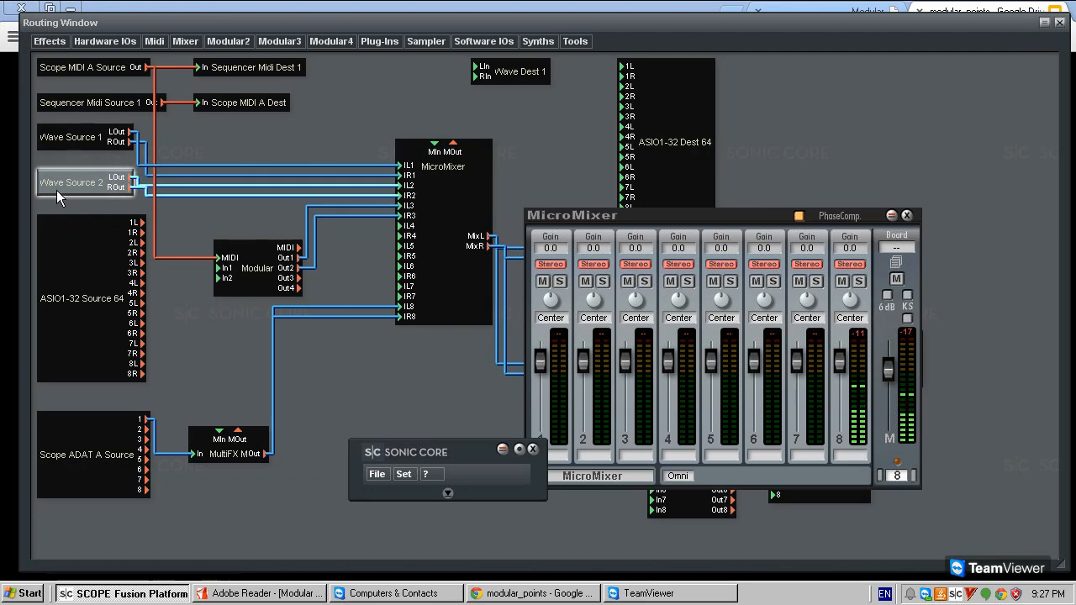
# Step: Nudge the connected Modular and MultiFX modules slightly up, and move the MicroMixer surface up and left against its module
pyautogui.moveTo(248, 266)
pyautogui.mouseDown()
pyautogui.moveTo(263, 196)
pyautogui.moveTo(253, 262)
pyautogui.mouseUp()
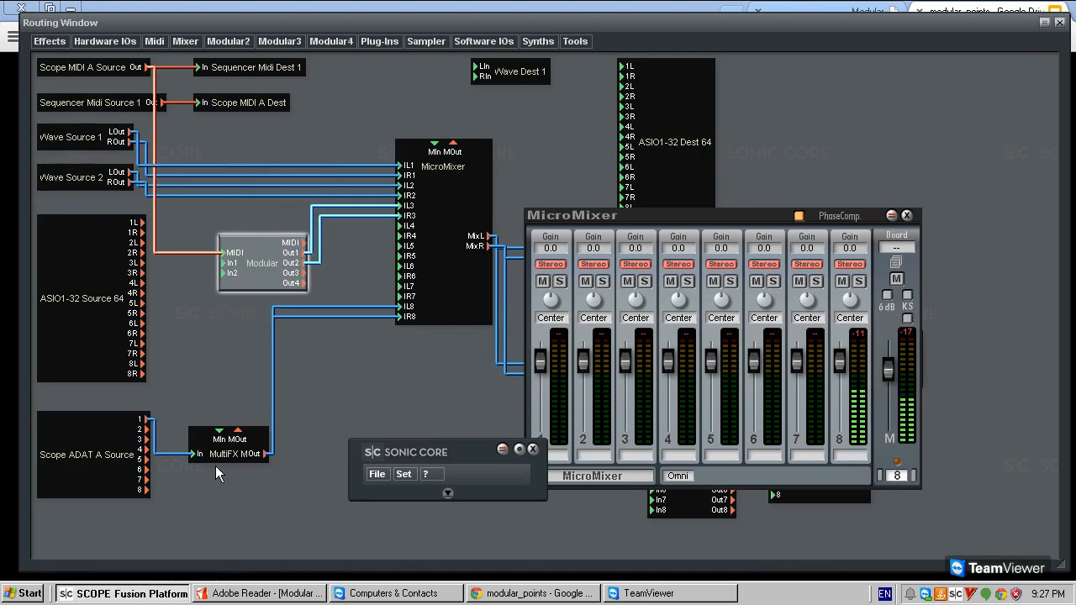
pyautogui.moveTo(252, 444); pyautogui.dragTo(252, 429)
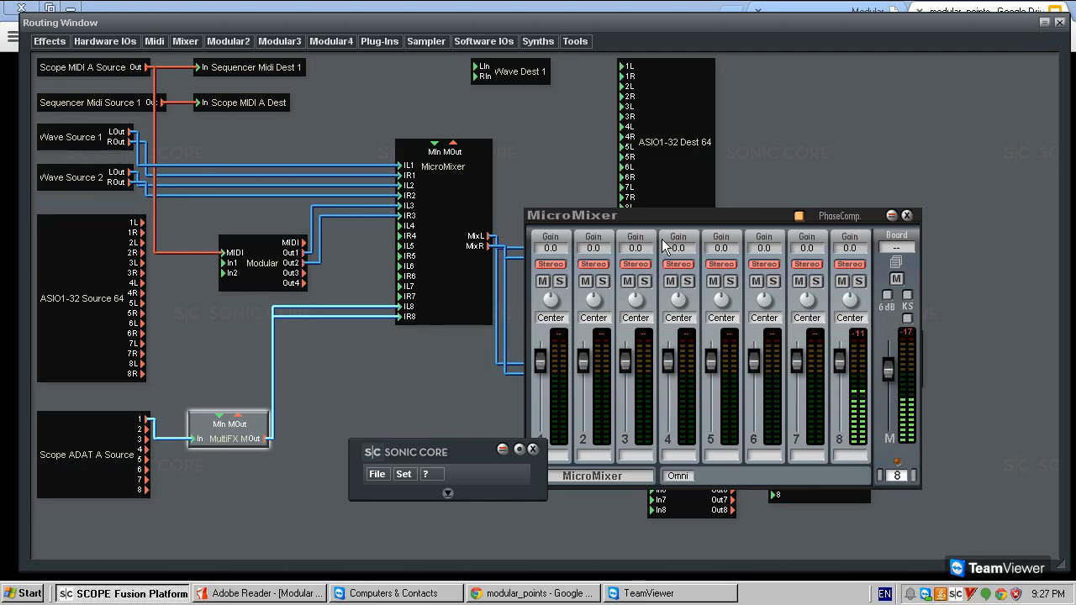
pyautogui.moveTo(709, 218); pyautogui.dragTo(668, 171)
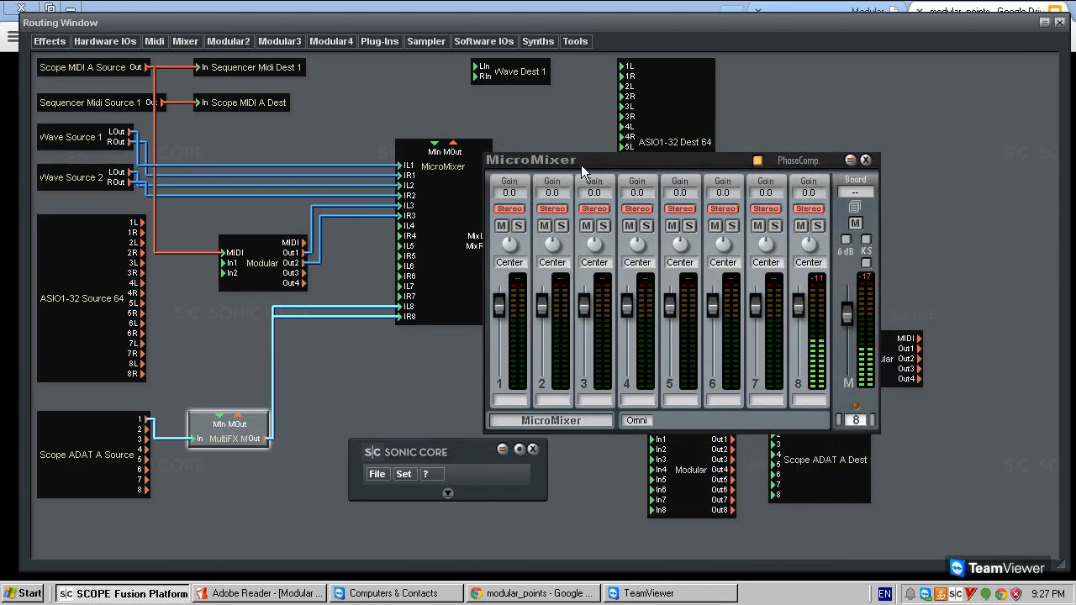
pyautogui.moveTo(534, 160); pyautogui.dragTo(540, 167)
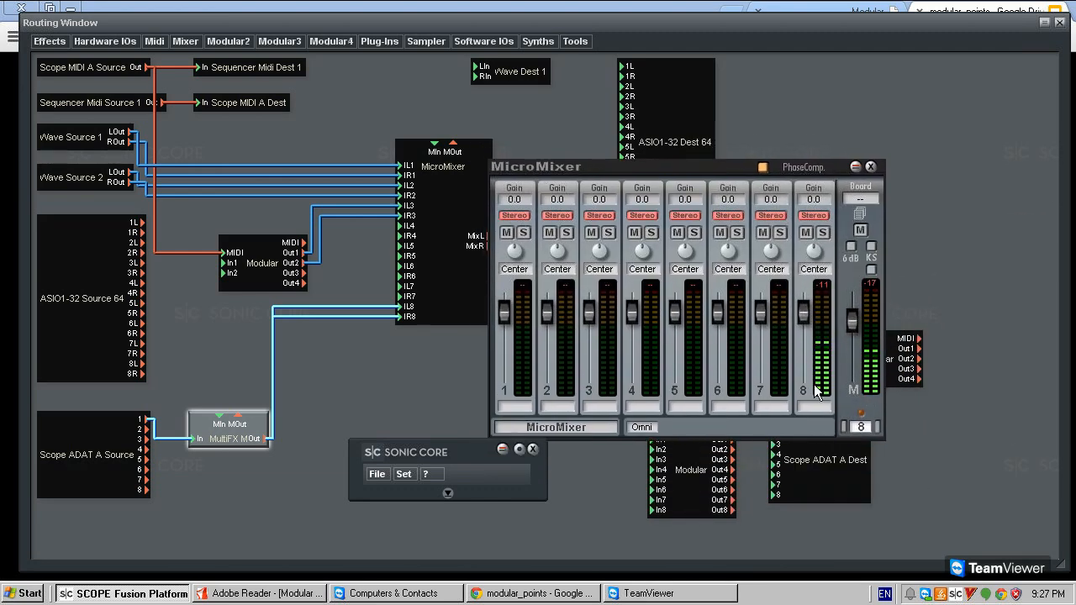
# Step: Add an STM 2448 mixer, reposition and close its control surface, and delete the mixer module
pyautogui.click(185, 48)
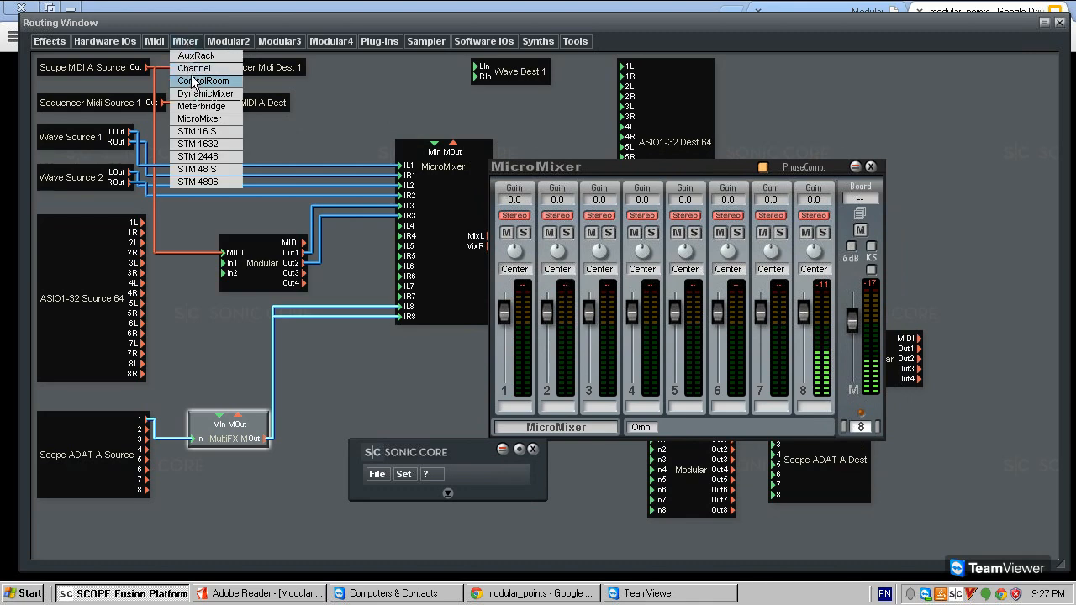
pyautogui.click(223, 156)
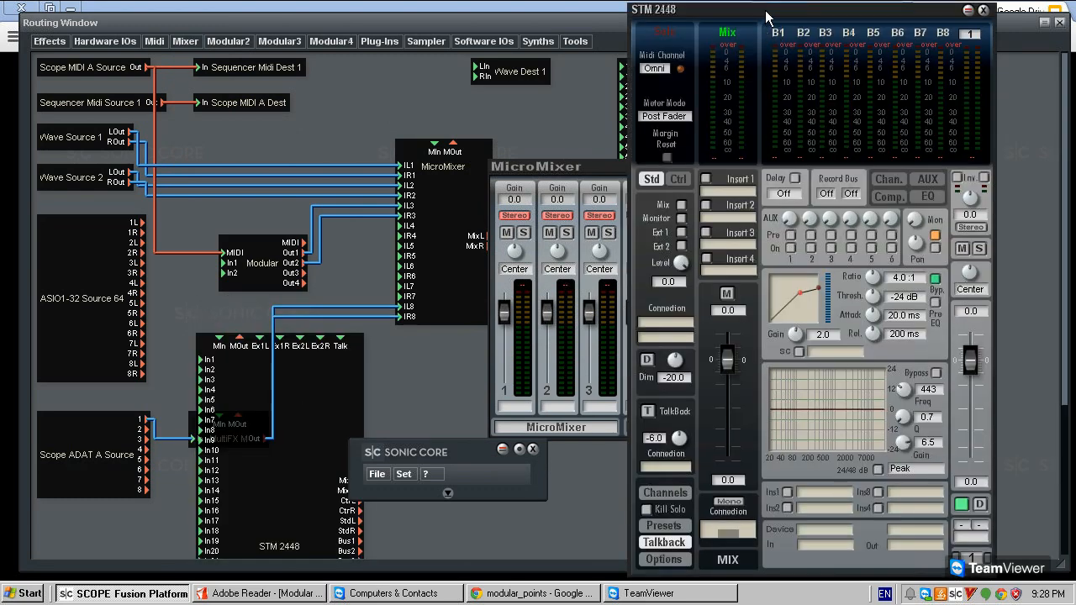
pyautogui.moveTo(767, 11); pyautogui.dragTo(574, 0)
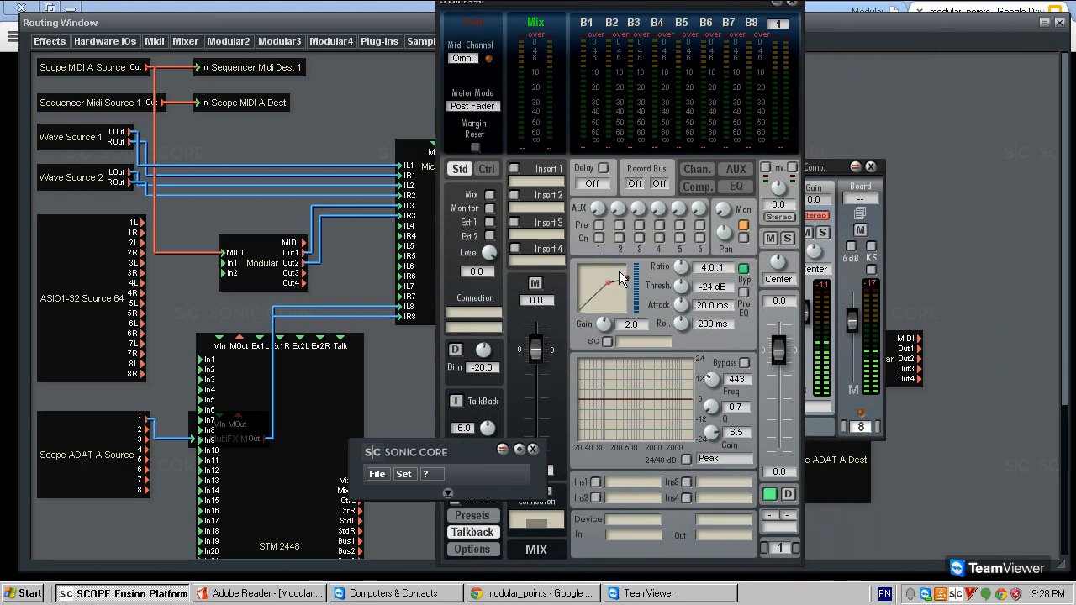
pyautogui.moveTo(730, 3); pyautogui.dragTo(717, 52)
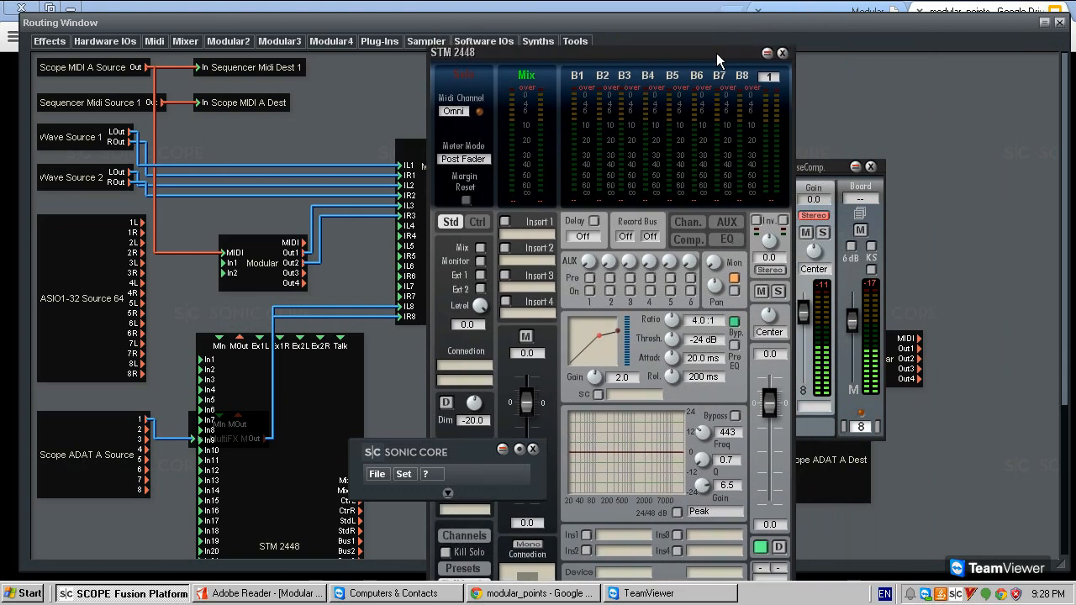
pyautogui.click(780, 49)
pyautogui.click(319, 377)
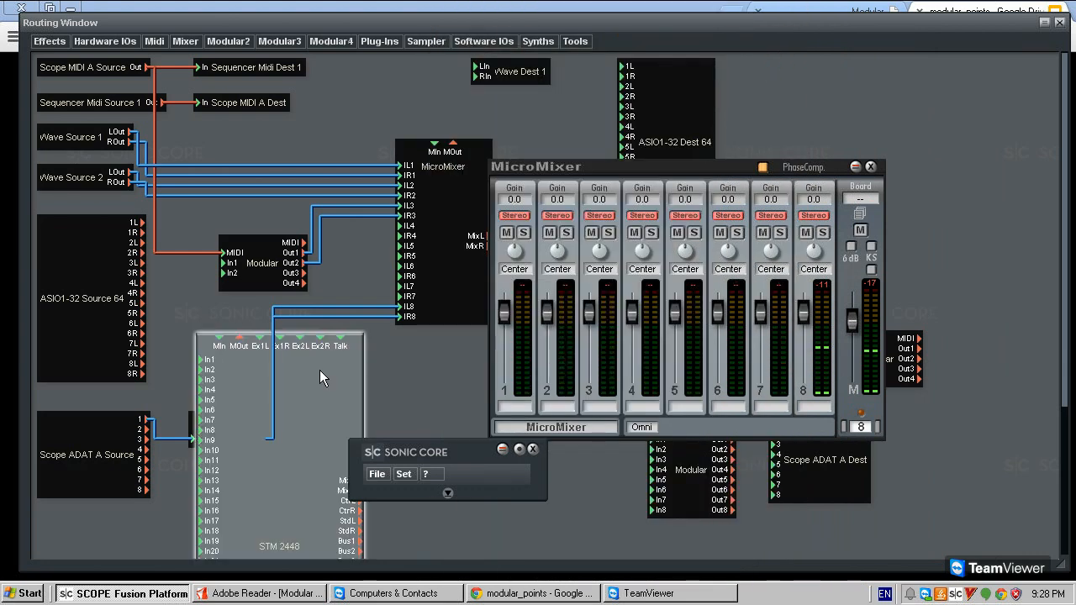
pyautogui.press('Delete')
pyautogui.press('Return')
# Step: Open the connected Modular module's patch window and move the Sonic Core toolbar clear of it
pyautogui.doubleClick(277, 266)
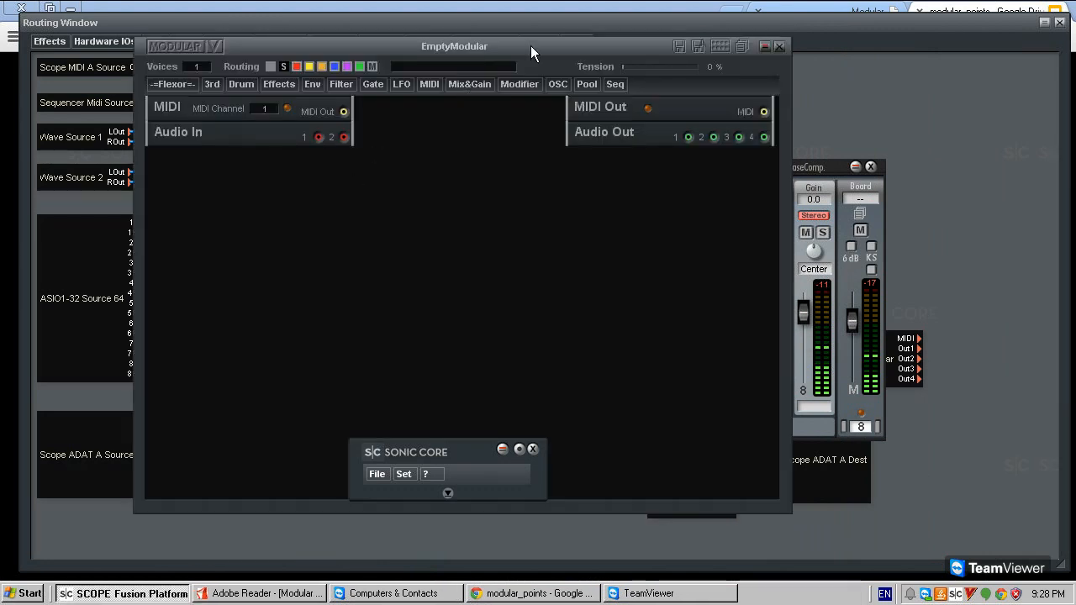
pyautogui.moveTo(568, 47); pyautogui.dragTo(758, 108)
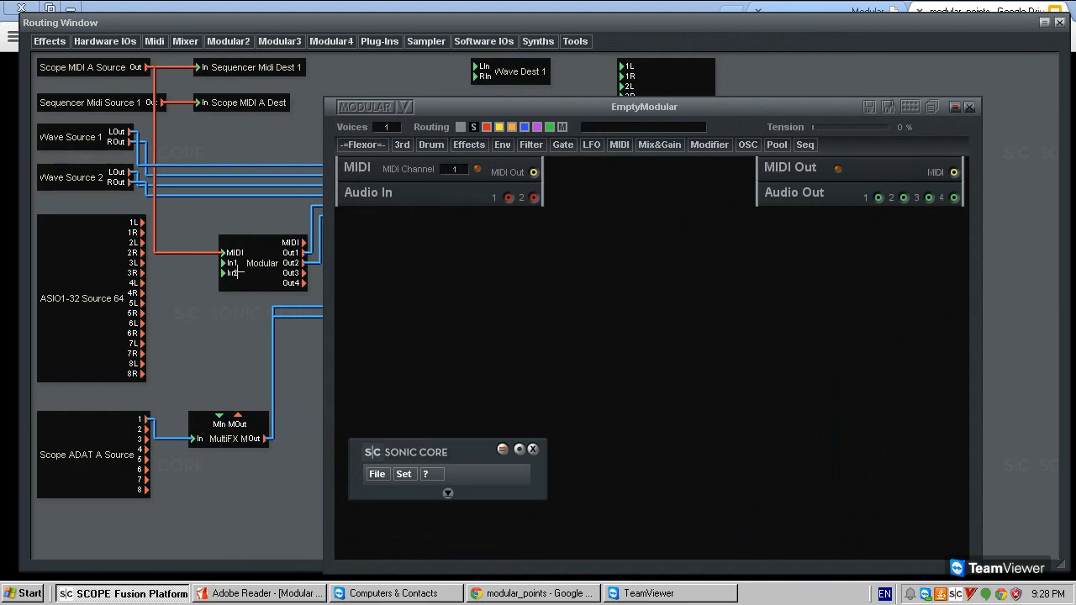
pyautogui.moveTo(546, 99); pyautogui.dragTo(405, 90)
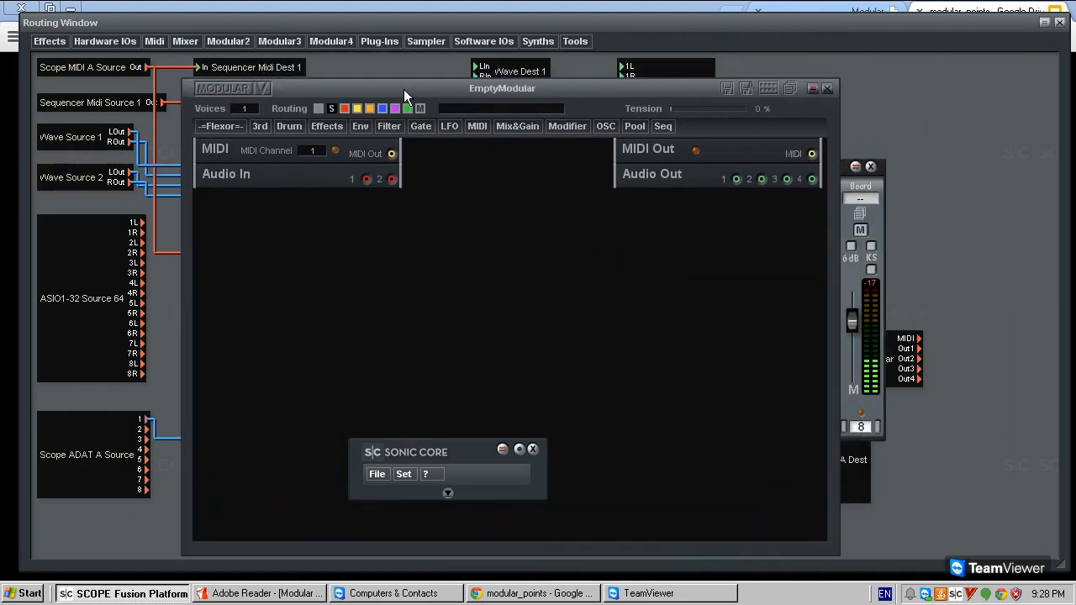
pyautogui.moveTo(466, 485); pyautogui.dragTo(999, 419)
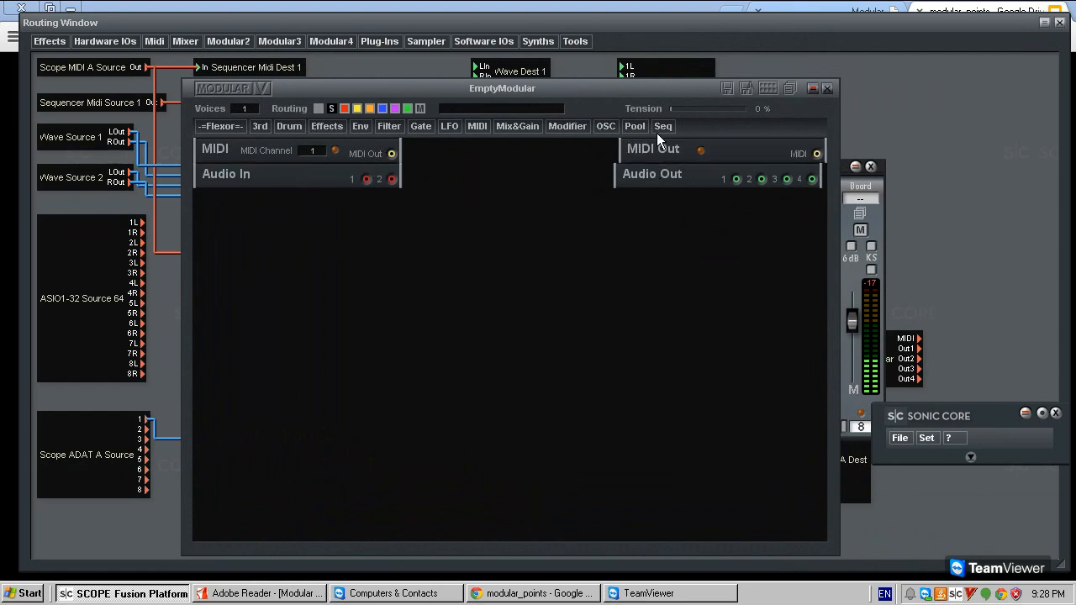
# Step: Try to delete the MIDI Out module from the EmptyModular window, and shift the window to uncover the Modular module in the routing
pyautogui.press('Delete')
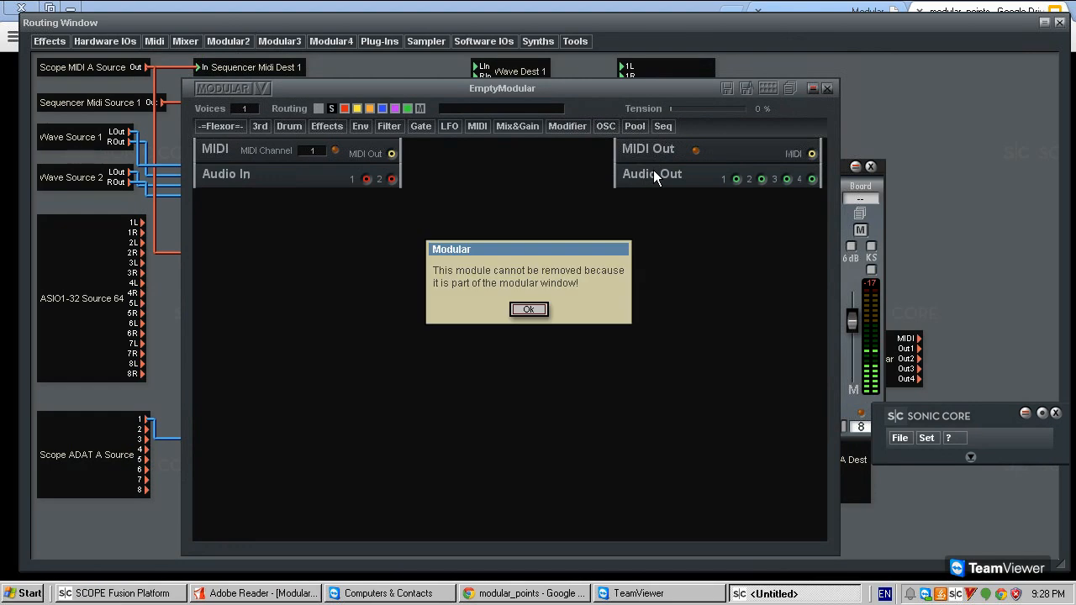
pyautogui.press('Return')
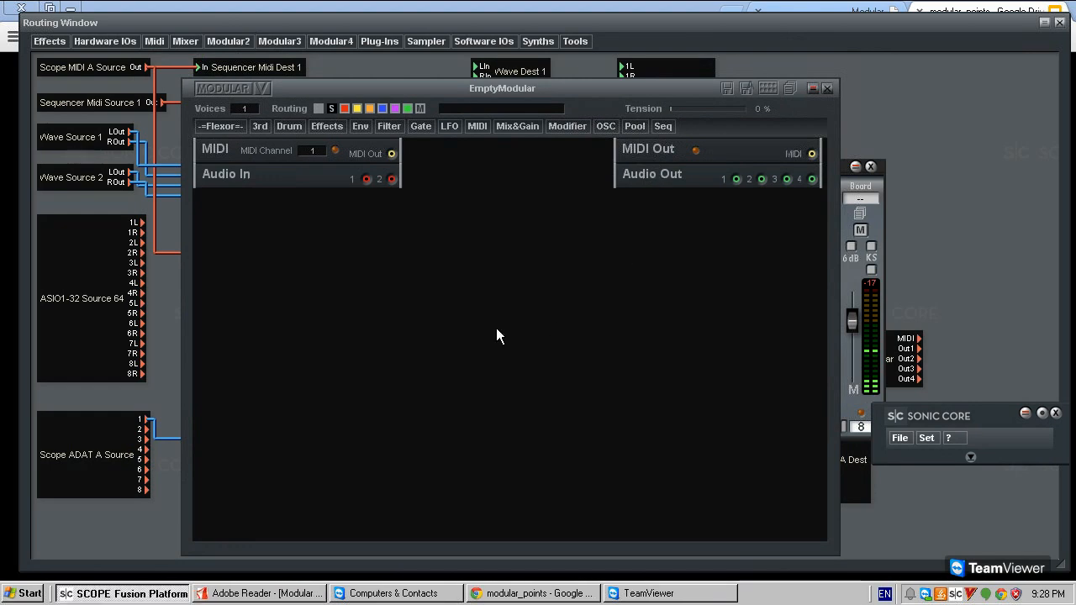
pyautogui.moveTo(285, 93); pyautogui.dragTo(427, 106)
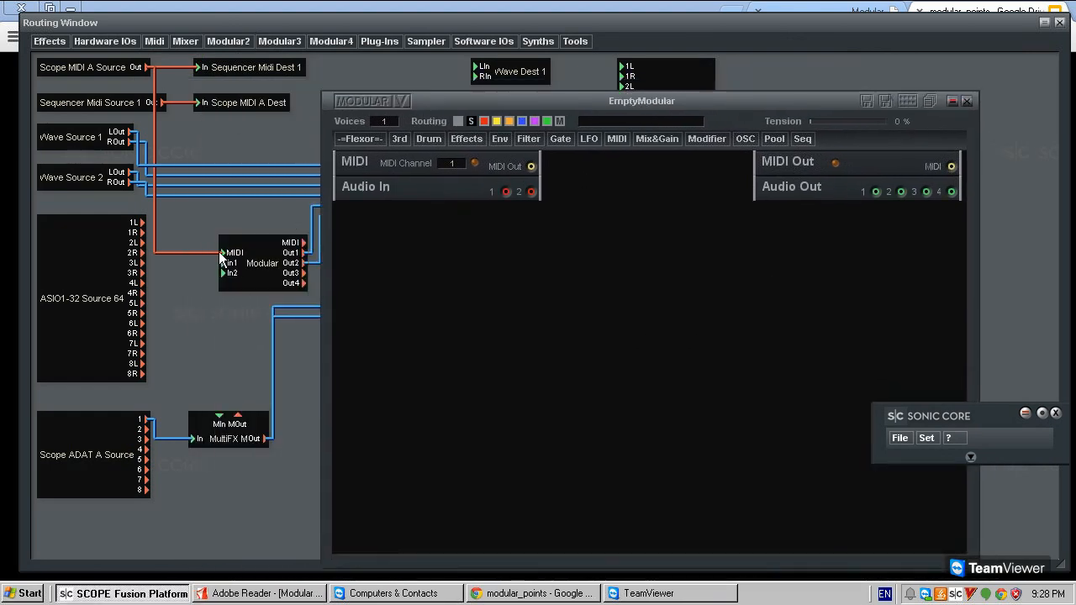
pyautogui.moveTo(379, 165)
pyautogui.mouseDown()
pyautogui.moveTo(431, 177)
pyautogui.moveTo(376, 159)
pyautogui.mouseUp()
# Step: Move the EmptyModular window aside, and view and close the patch window of the lower eight-input Modular module
pyautogui.moveTo(832, 107); pyautogui.dragTo(342, 200)
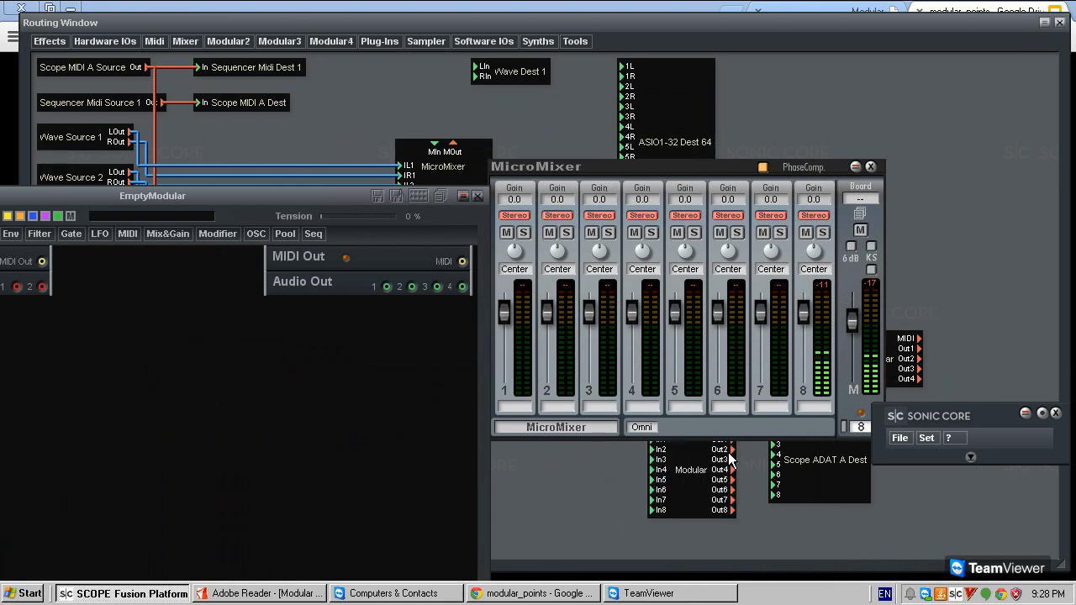
pyautogui.moveTo(139, 58); pyautogui.dragTo(577, 110)
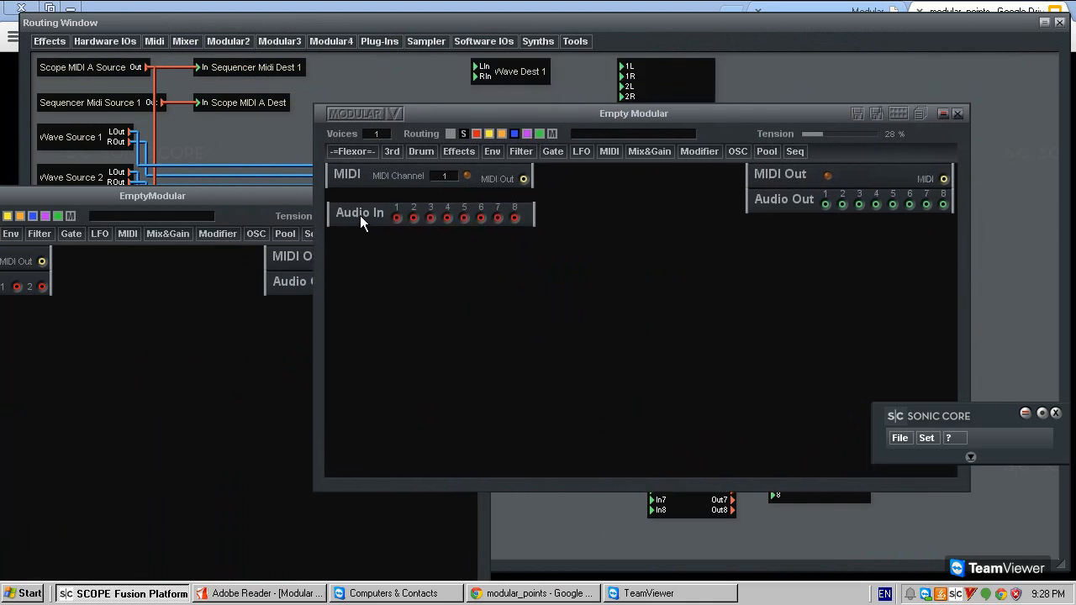
pyautogui.click(960, 116)
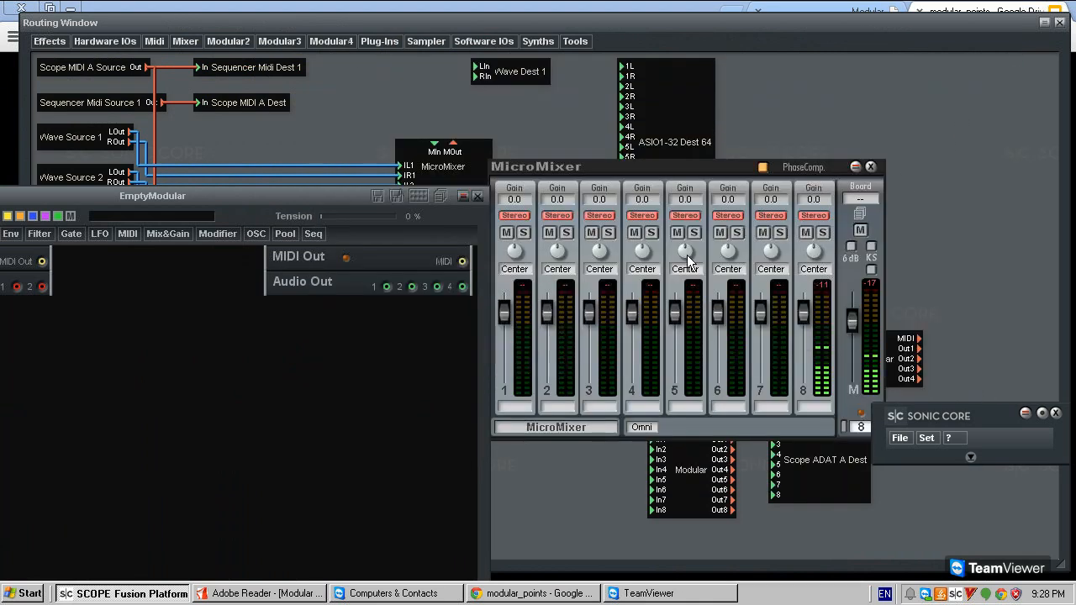
# Step: Bring the EmptyModular window back to the centre, and open the DSP Load meter above the Sonic Core toolbar
pyautogui.moveTo(319, 191); pyautogui.dragTo(696, 48)
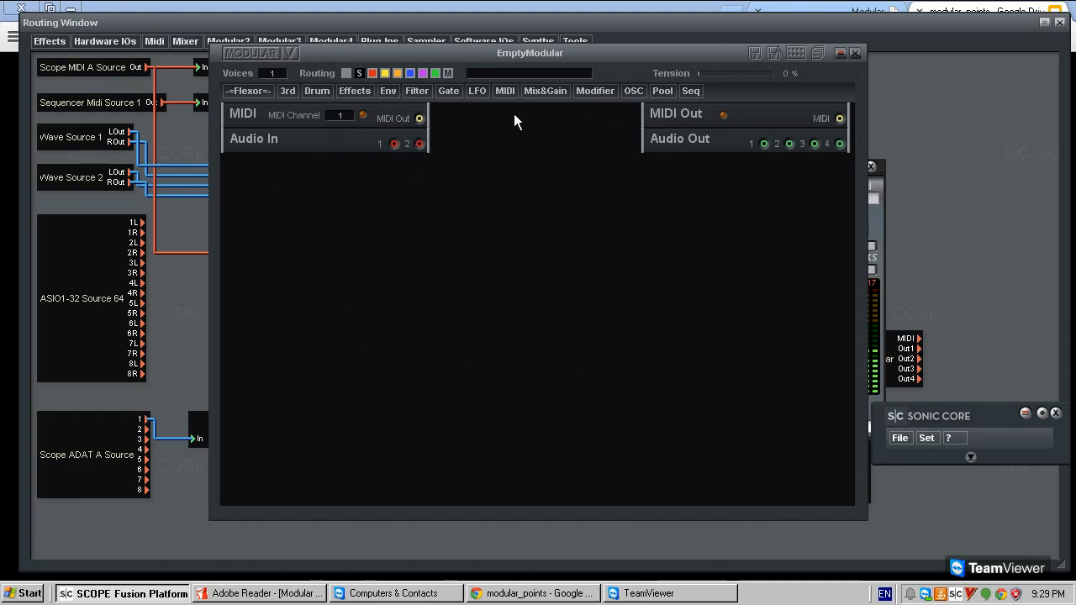
pyautogui.moveTo(244, 73); pyautogui.dragTo(258, 86)
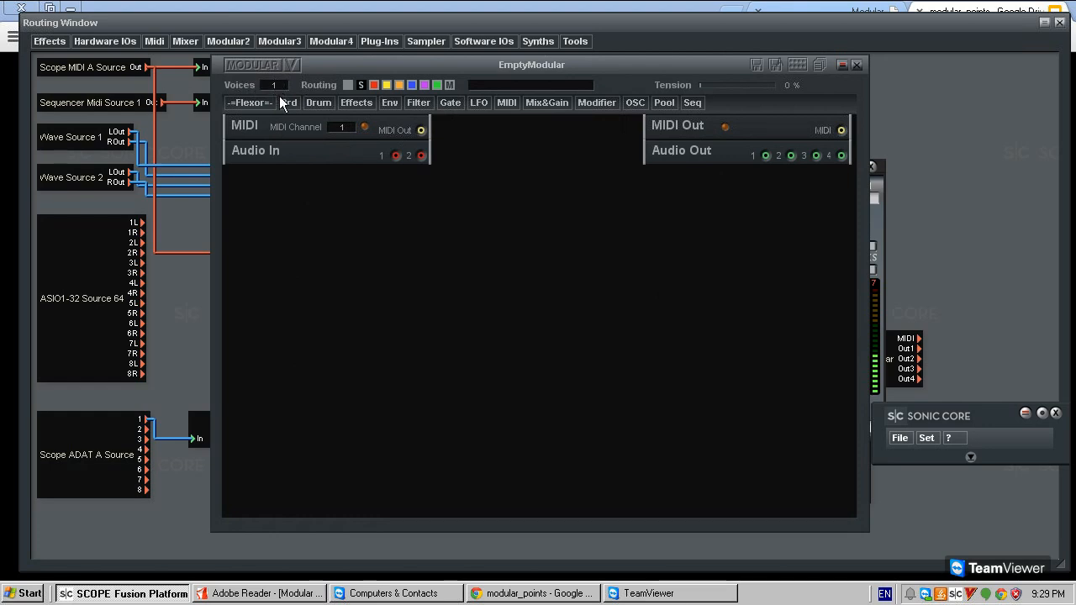
pyautogui.click(925, 438)
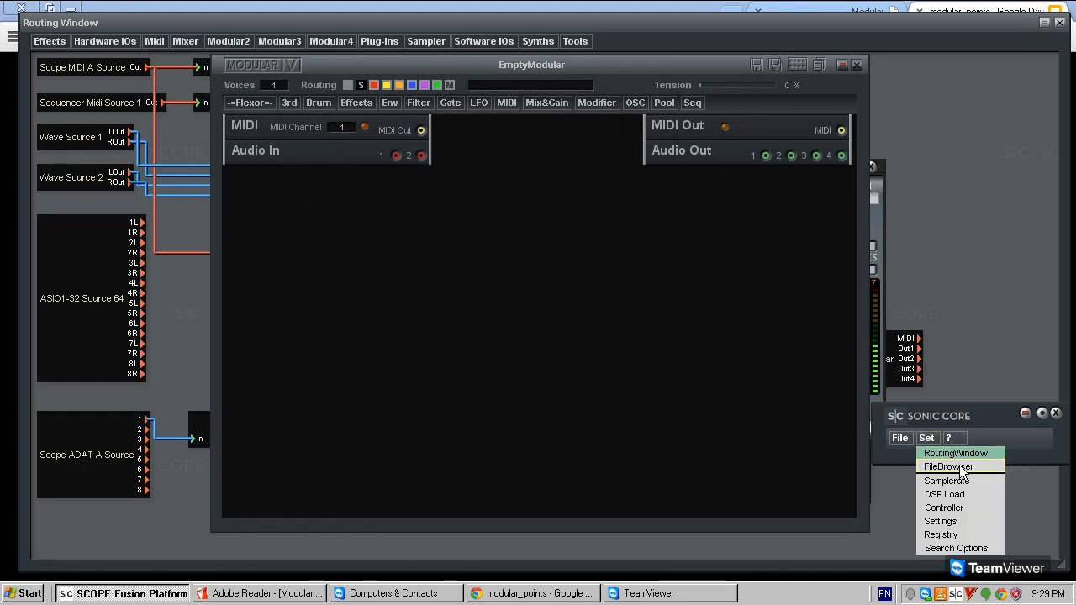
pyautogui.click(960, 496)
pyautogui.moveTo(964, 264); pyautogui.dragTo(962, 163)
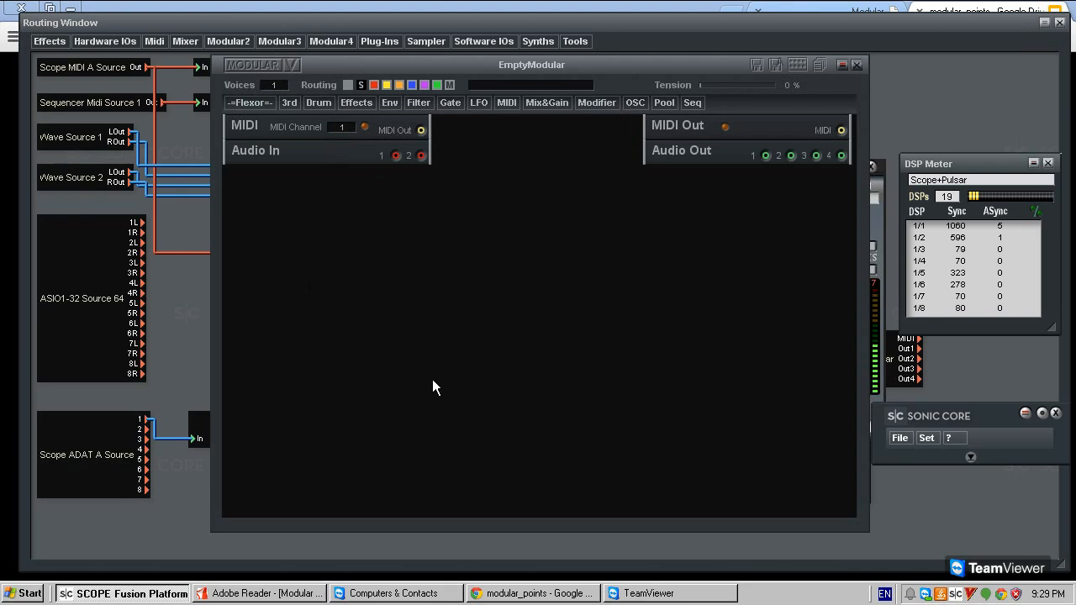
# Step: Browse the EmptyModular window's module categories, including the Pool and 3rd module lists
pyautogui.moveTo(486, 66); pyautogui.dragTo(469, 84)
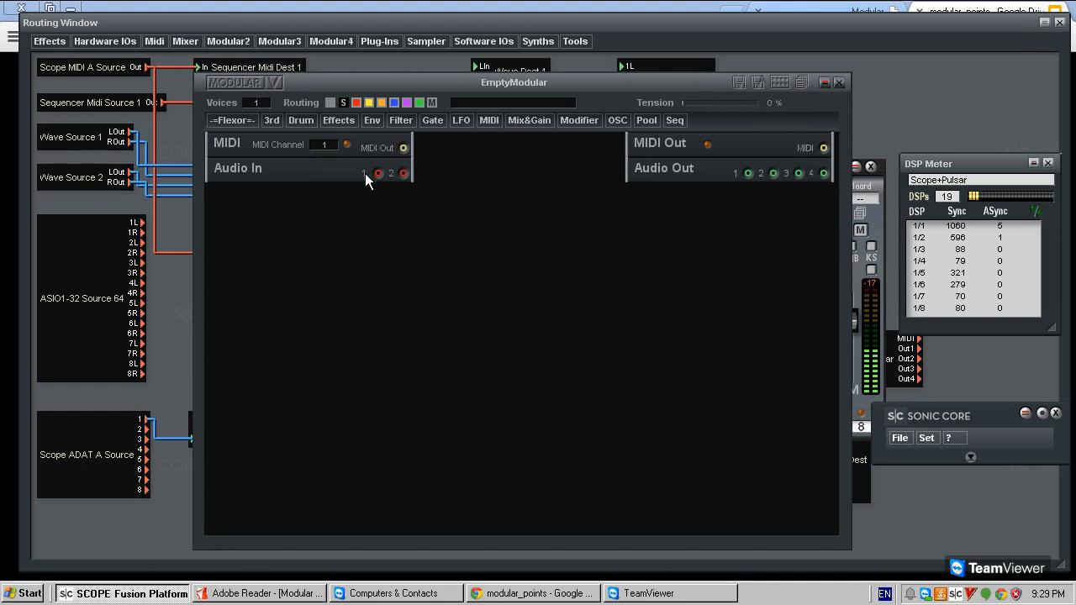
pyautogui.click(341, 102)
pyautogui.click(675, 121)
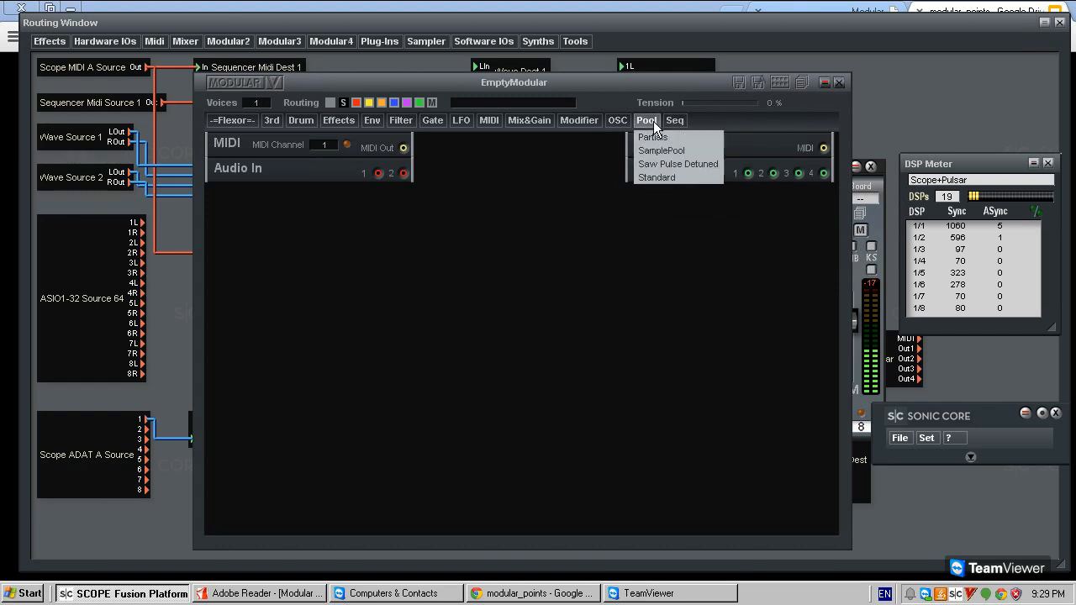
pyautogui.moveTo(277, 126)
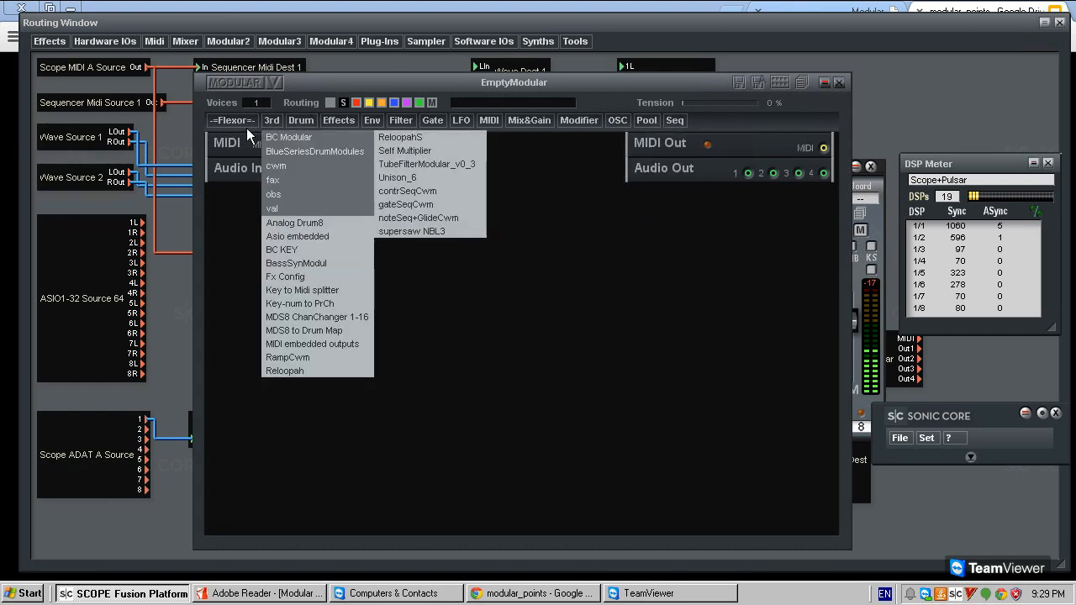
pyautogui.click(592, 181)
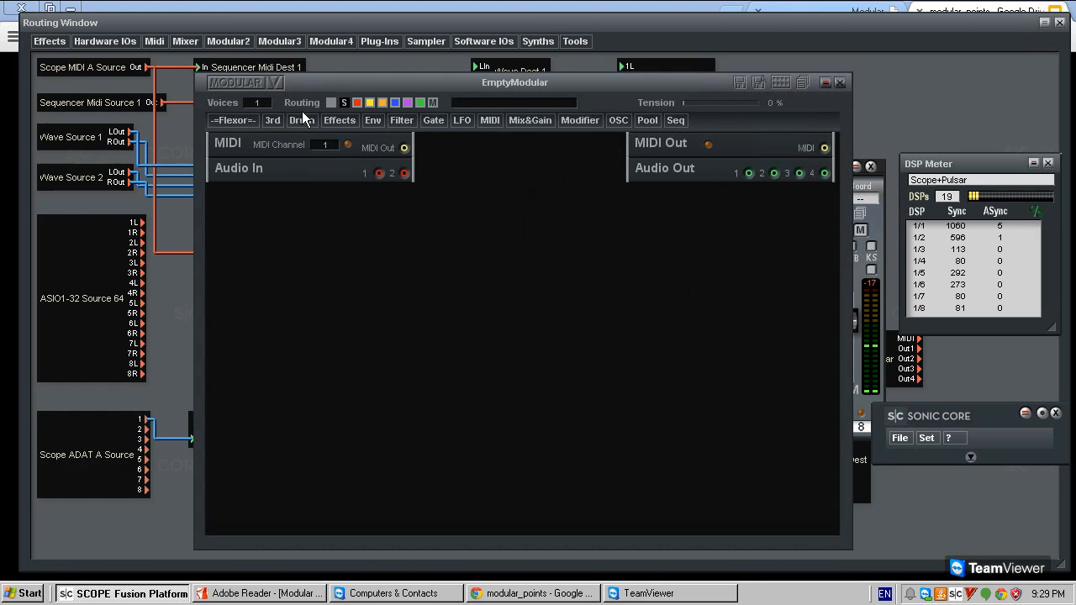
pyautogui.click(248, 121)
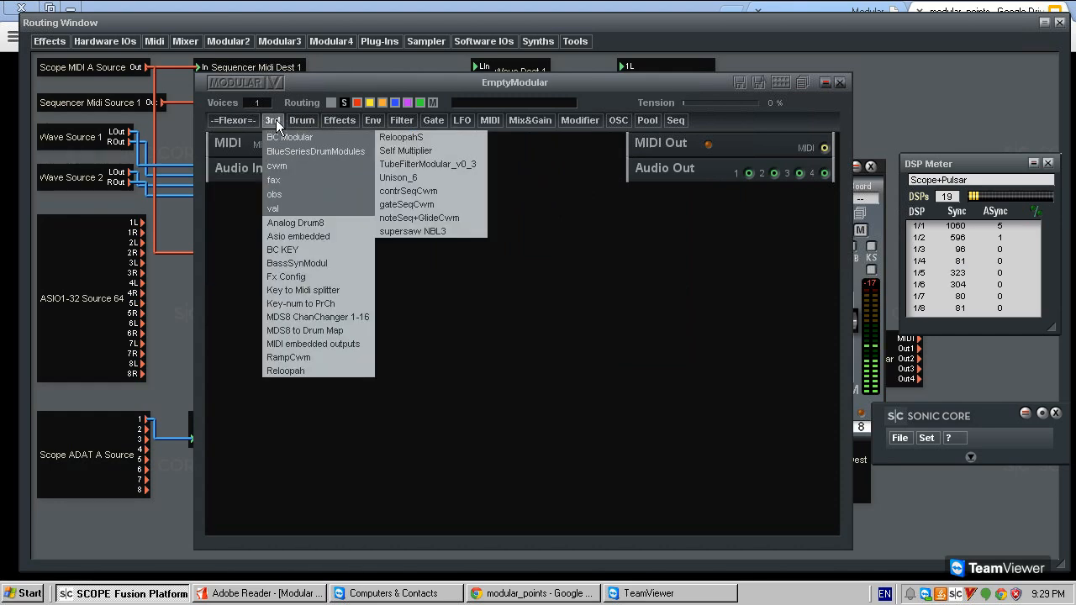
pyautogui.click(543, 262)
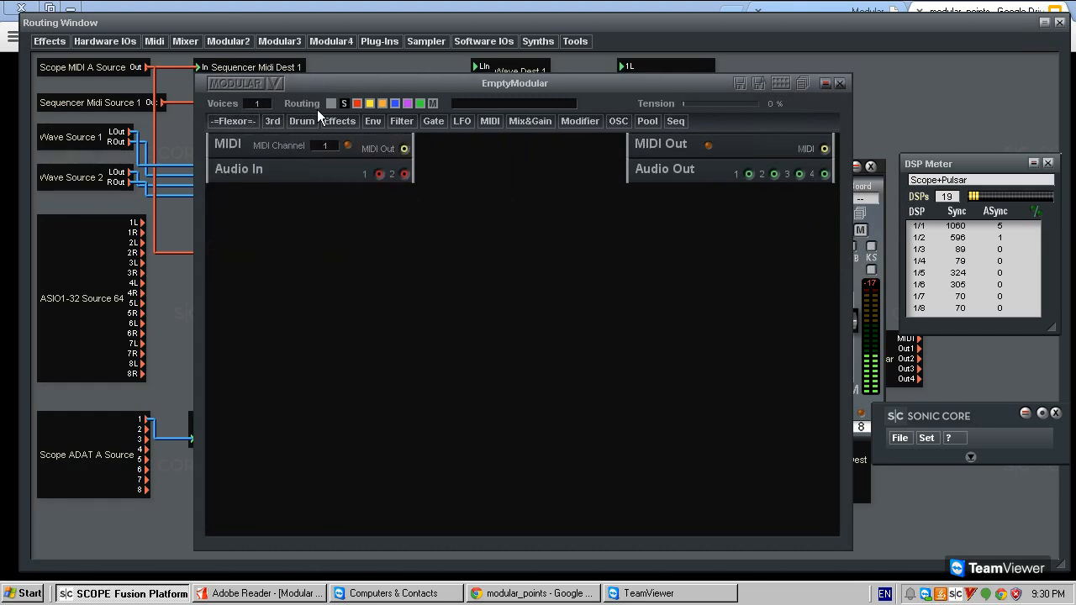
# Step: Browse the Effects, Filter, Modifier and Seq module lists, and move the EmptyModular window slightly lower
pyautogui.click(340, 122)
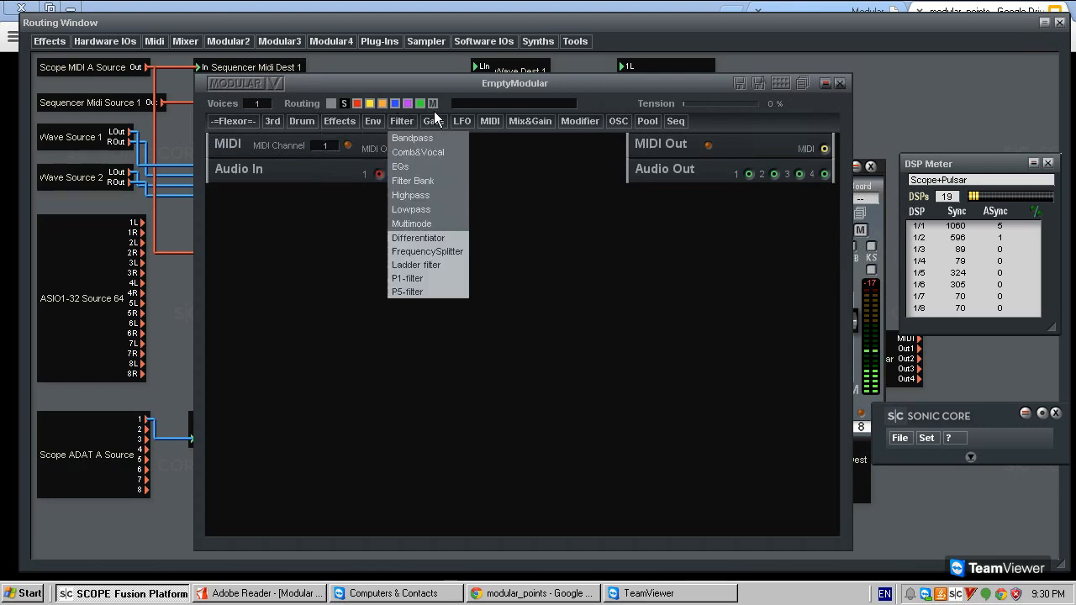
pyautogui.click(677, 121)
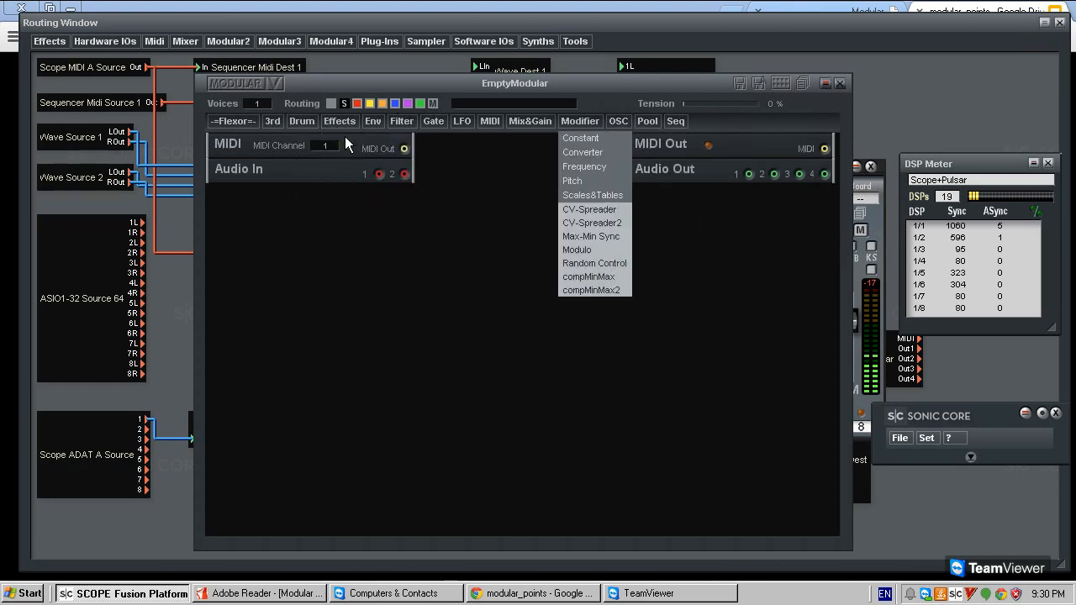
pyautogui.click(553, 94)
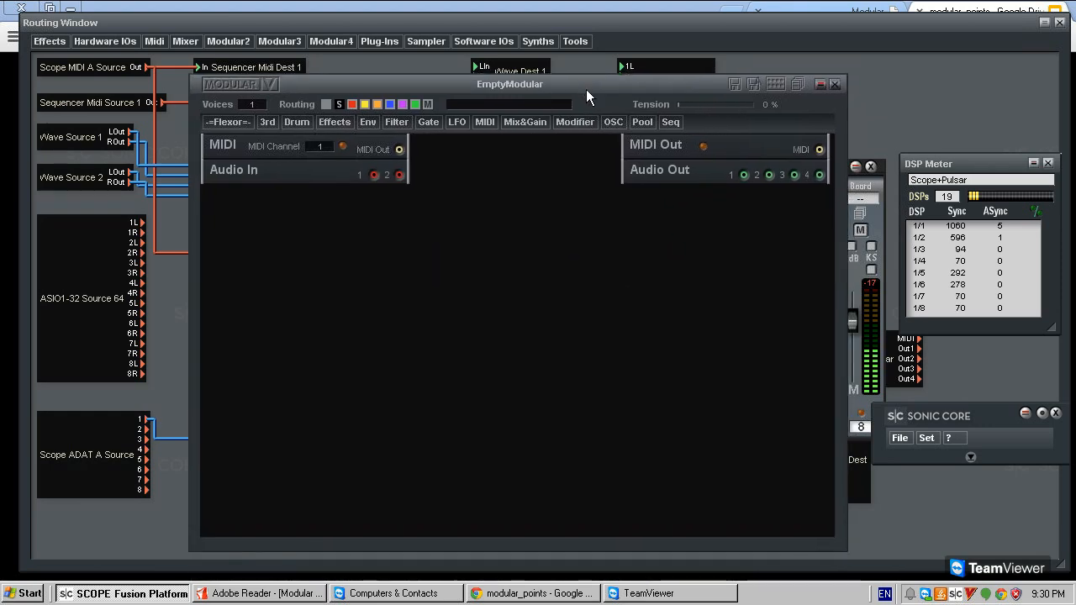
pyautogui.moveTo(586, 89); pyautogui.dragTo(587, 100)
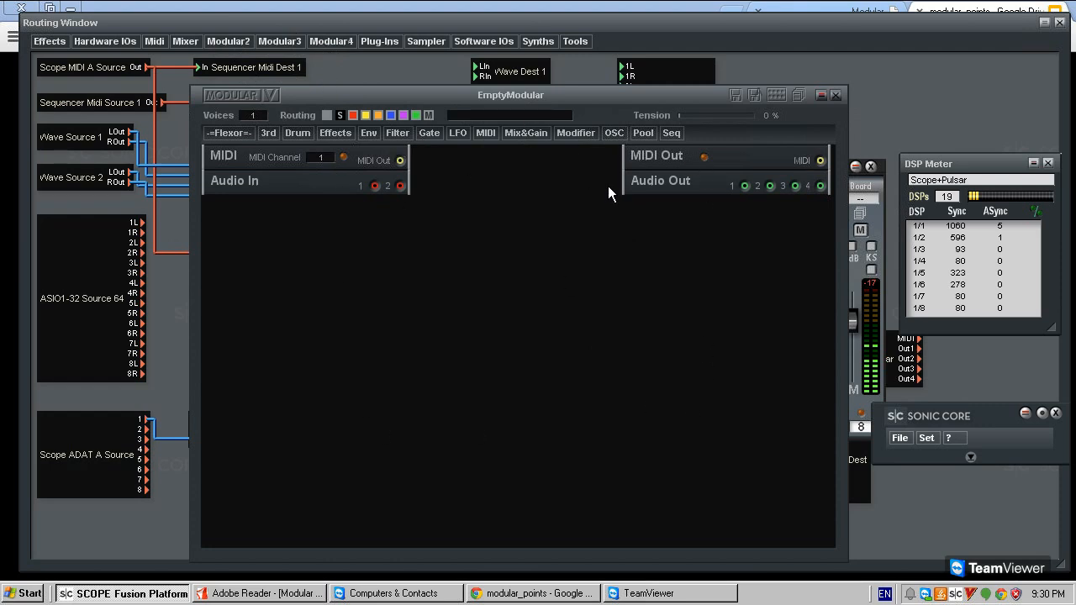
pyautogui.moveTo(478, 94); pyautogui.dragTo(428, 107)
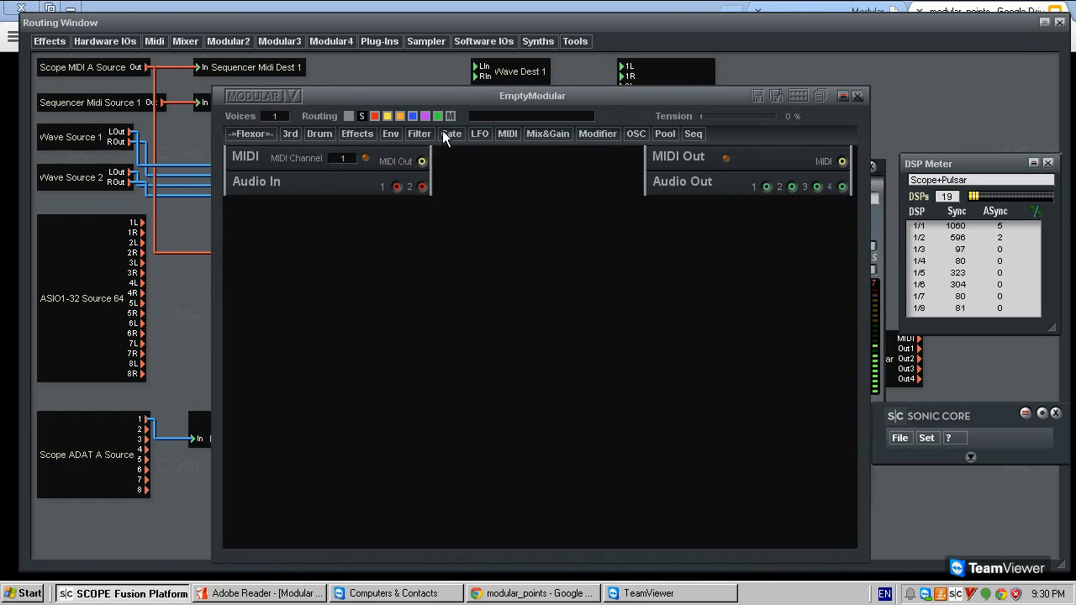
# Step: Add a Perc OSC drum module to the EmptyModular patch, and remove it
pyautogui.click(444, 132)
pyautogui.click(362, 132)
pyautogui.moveTo(340, 133)
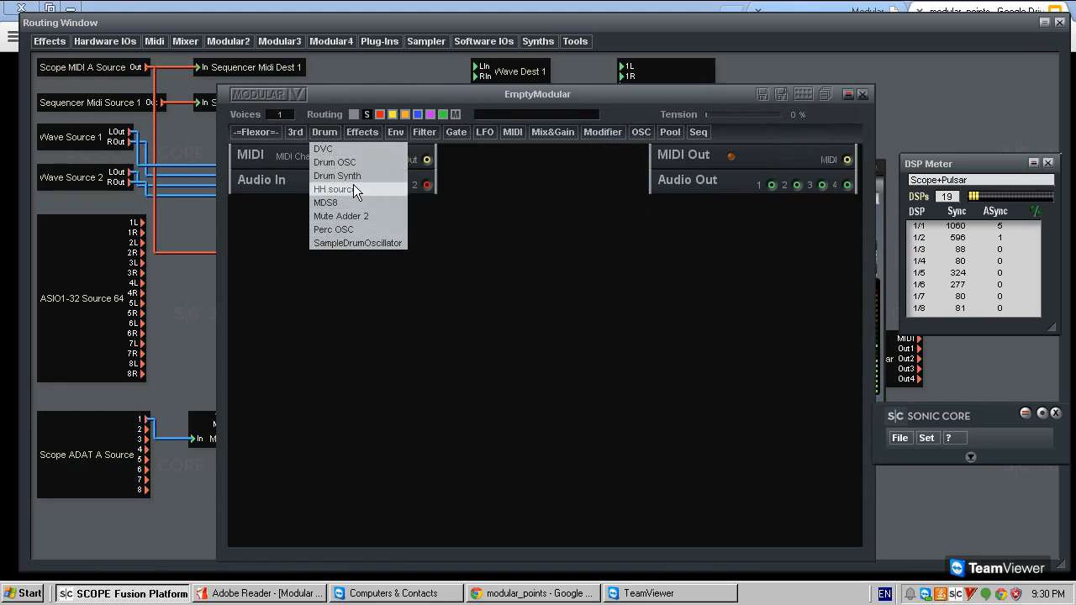
pyautogui.click(370, 230)
pyautogui.moveTo(301, 307); pyautogui.dragTo(321, 305)
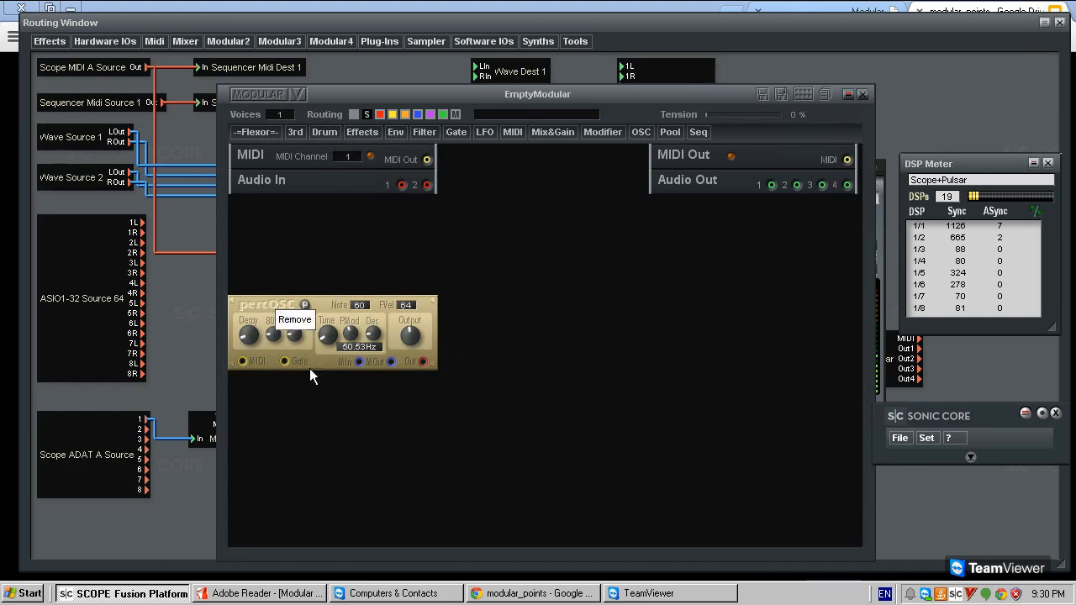
pyautogui.click(294, 320)
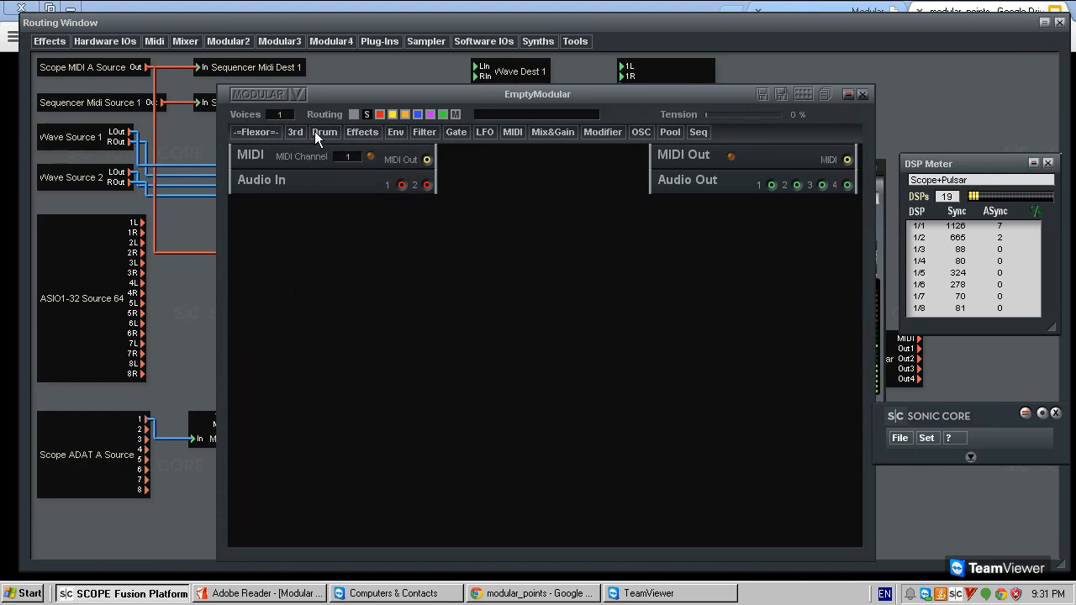
# Step: Place another module from the Drum category in the patch, shift it upward, and remove it
pyautogui.click(317, 133)
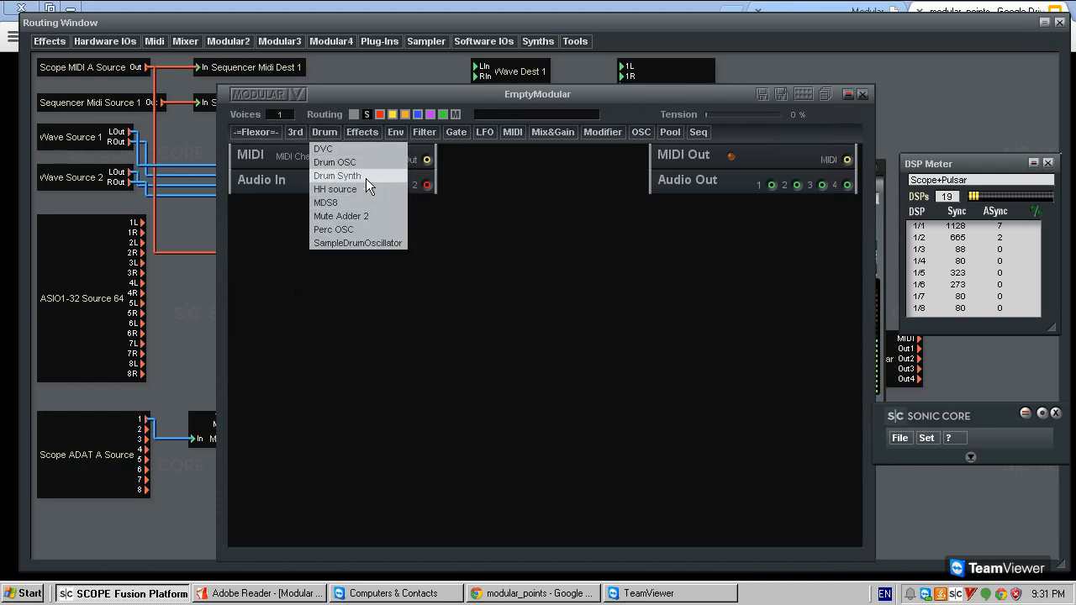
pyautogui.click(450, 242)
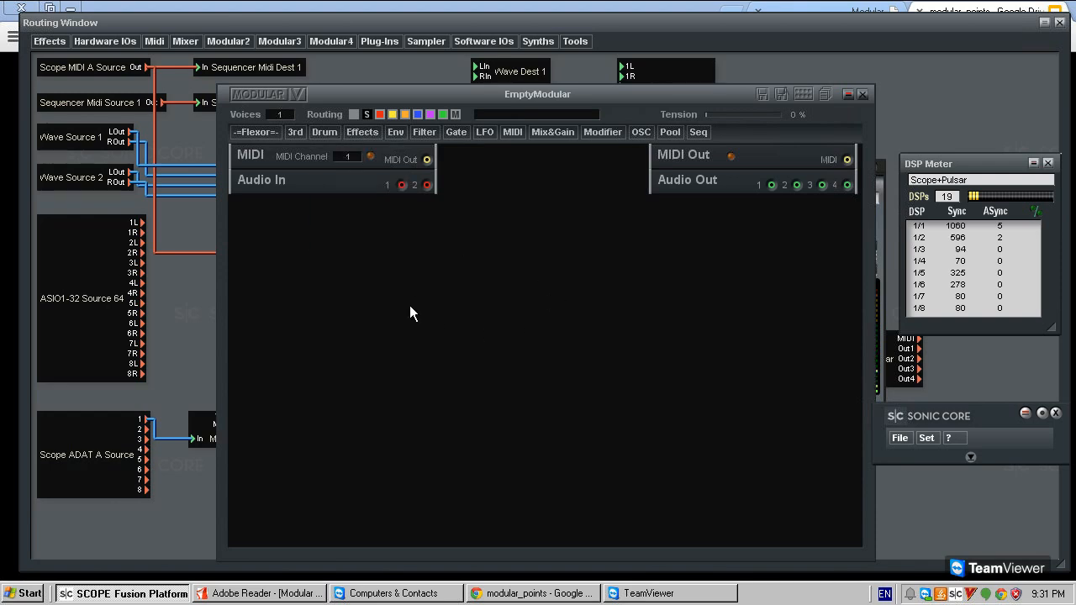
pyautogui.moveTo(283, 304); pyautogui.dragTo(278, 254)
pyautogui.rightClick(276, 269)
pyautogui.click(295, 286)
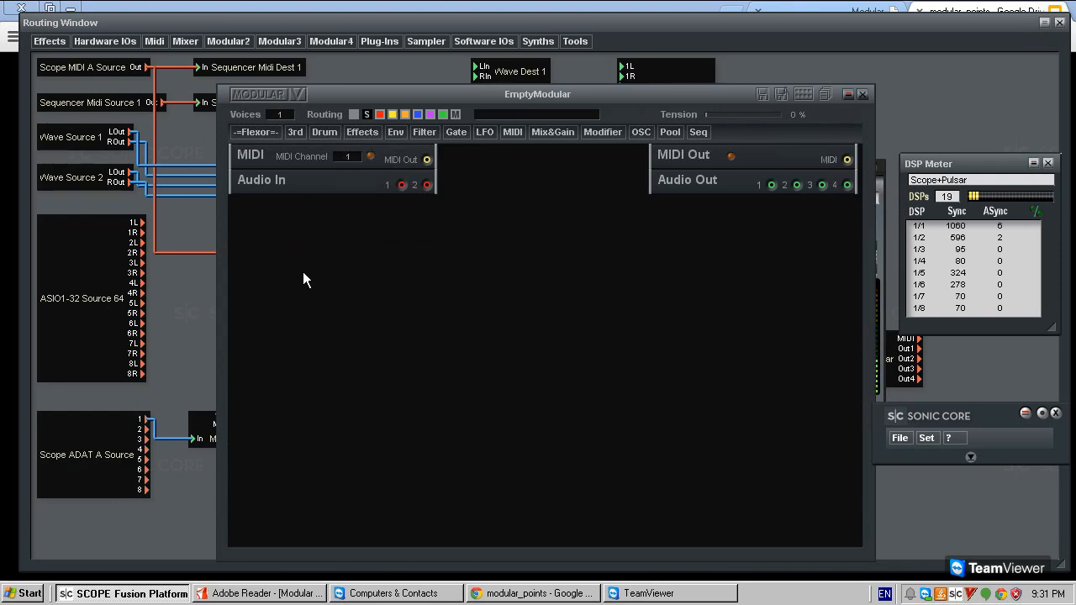
# Step: Examine the Drum list and the Effects subcategories, including Delay, Distortion, EQs, Insert, Tempo and Pitch
pyautogui.click(331, 132)
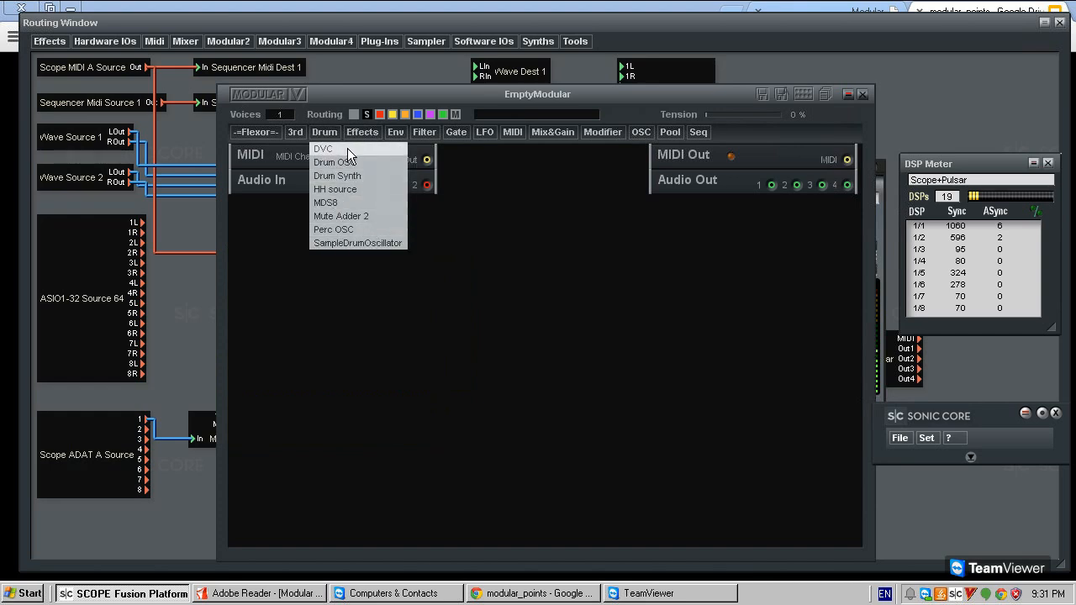
pyautogui.click(362, 132)
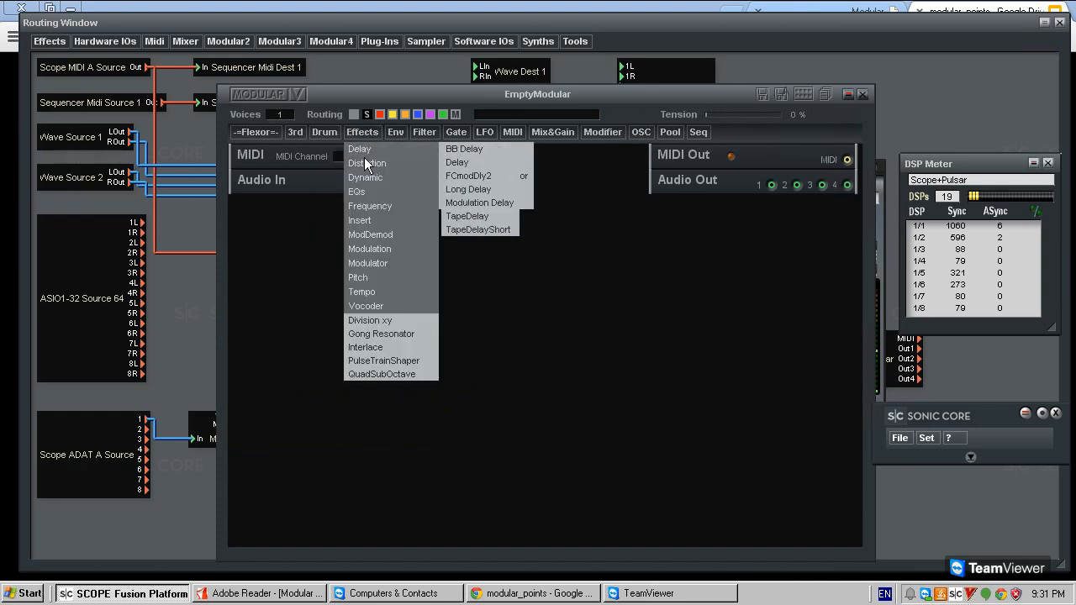
pyautogui.moveTo(375, 181)
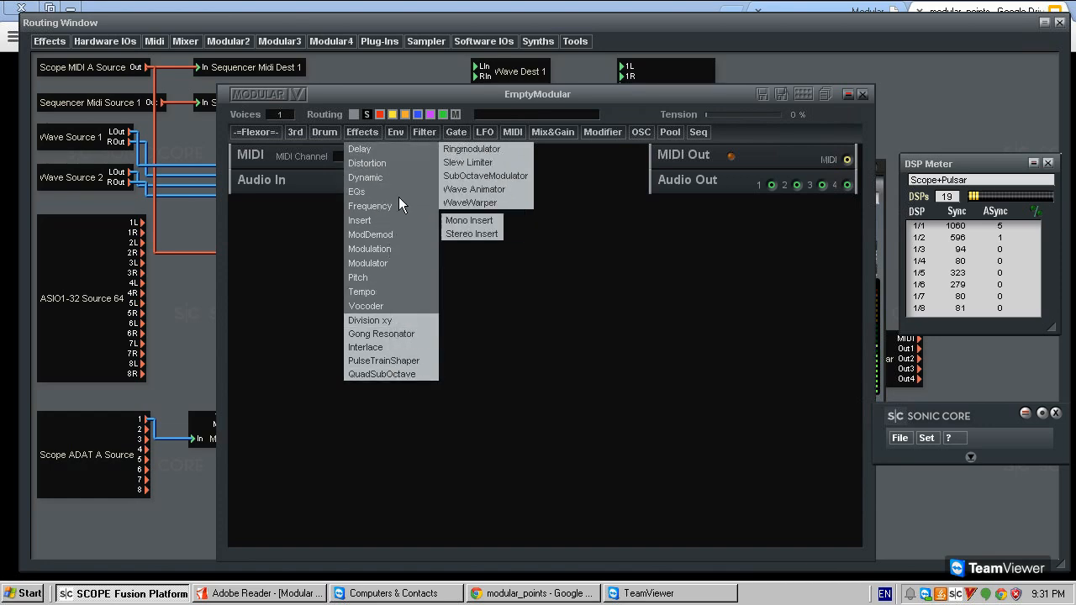
pyautogui.moveTo(428, 147)
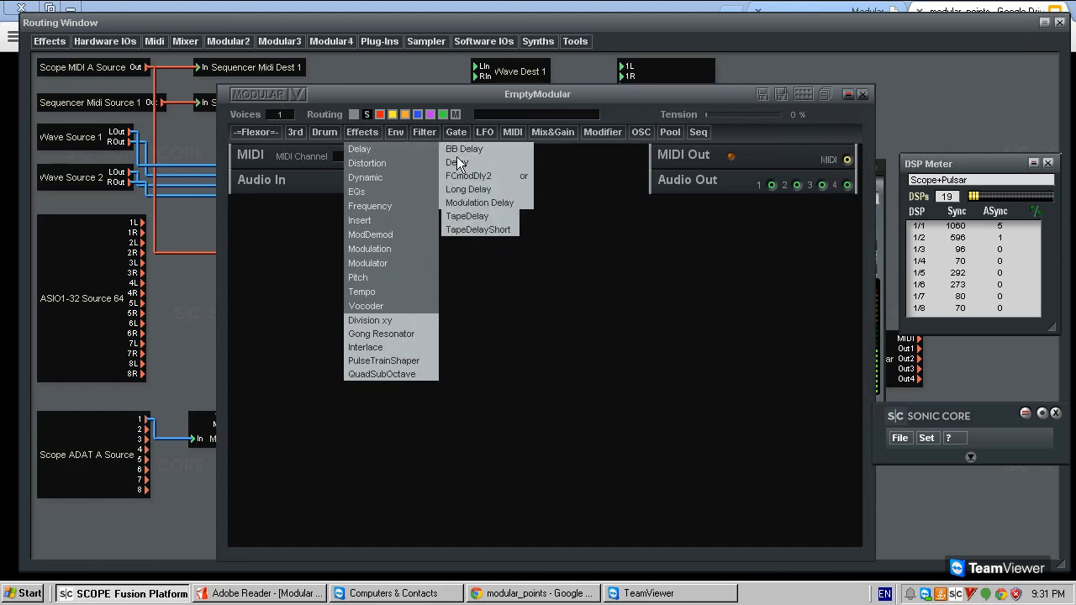
pyautogui.moveTo(413, 166)
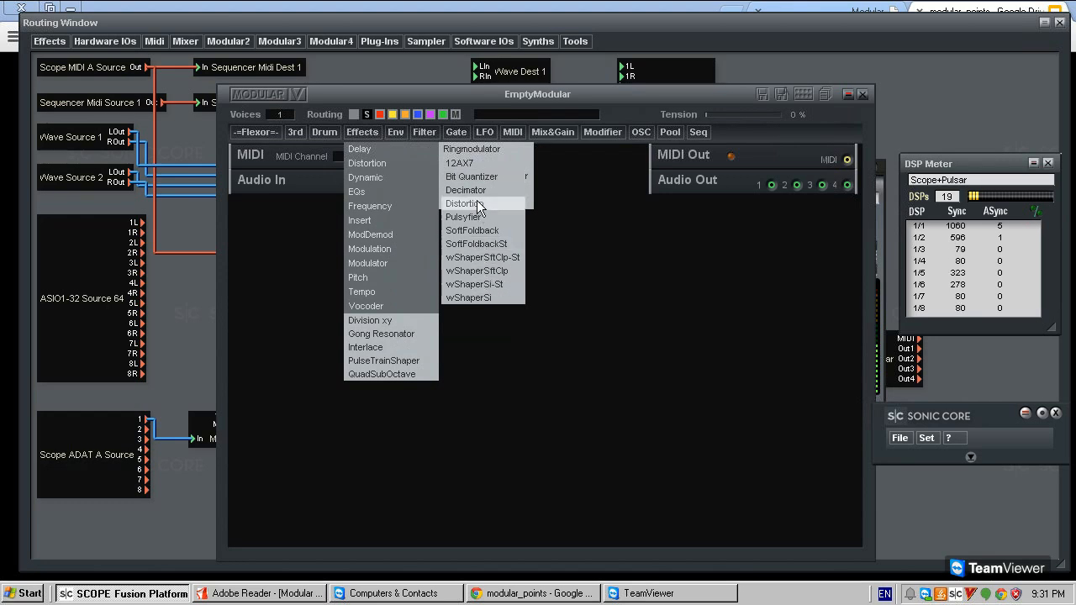
pyautogui.moveTo(392, 223)
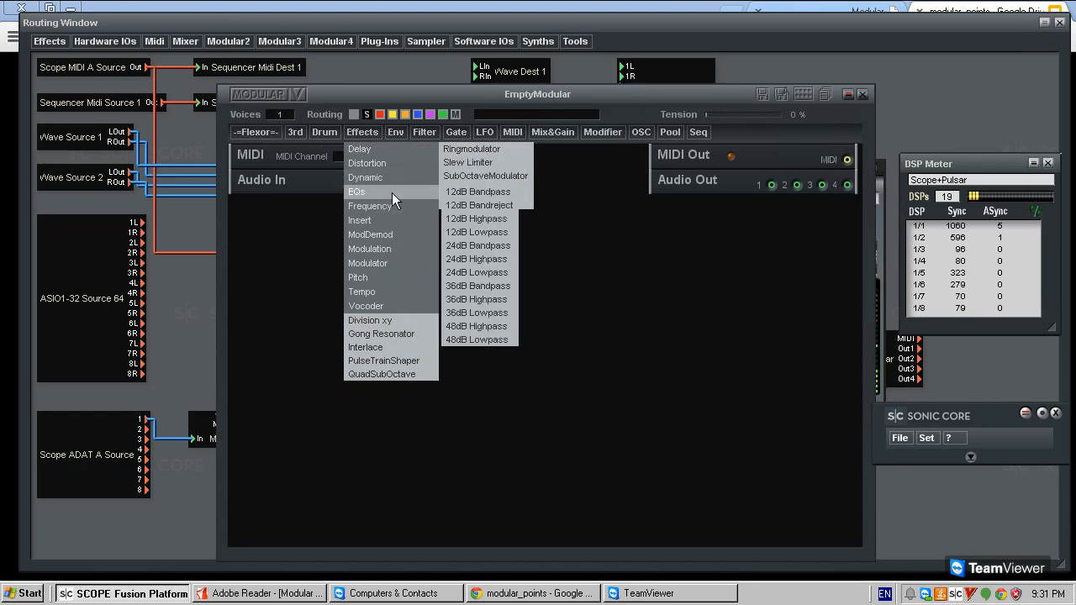
pyautogui.moveTo(427, 206)
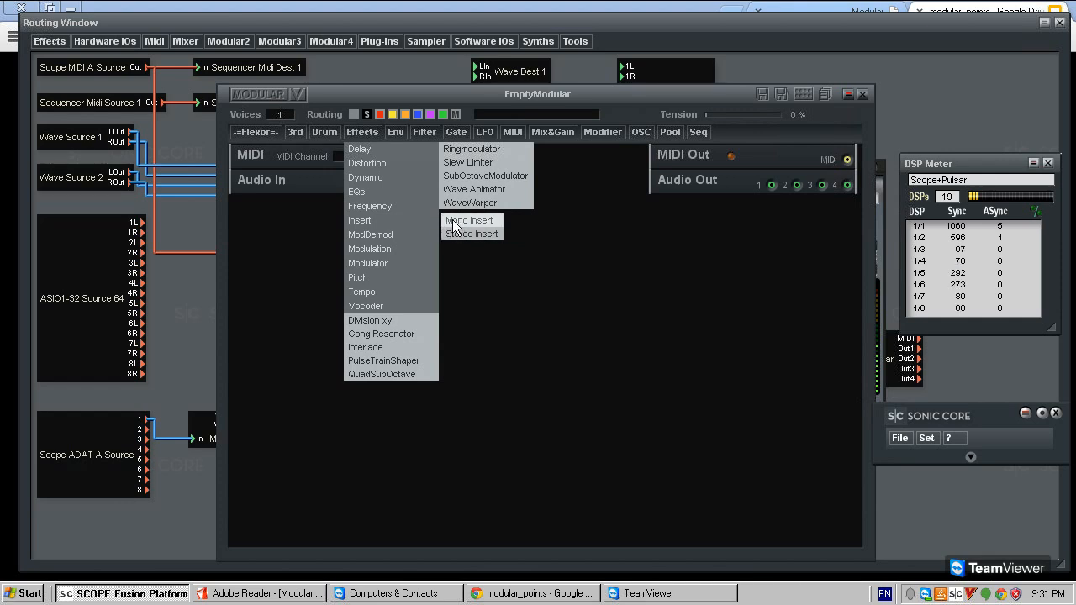
pyautogui.moveTo(418, 284)
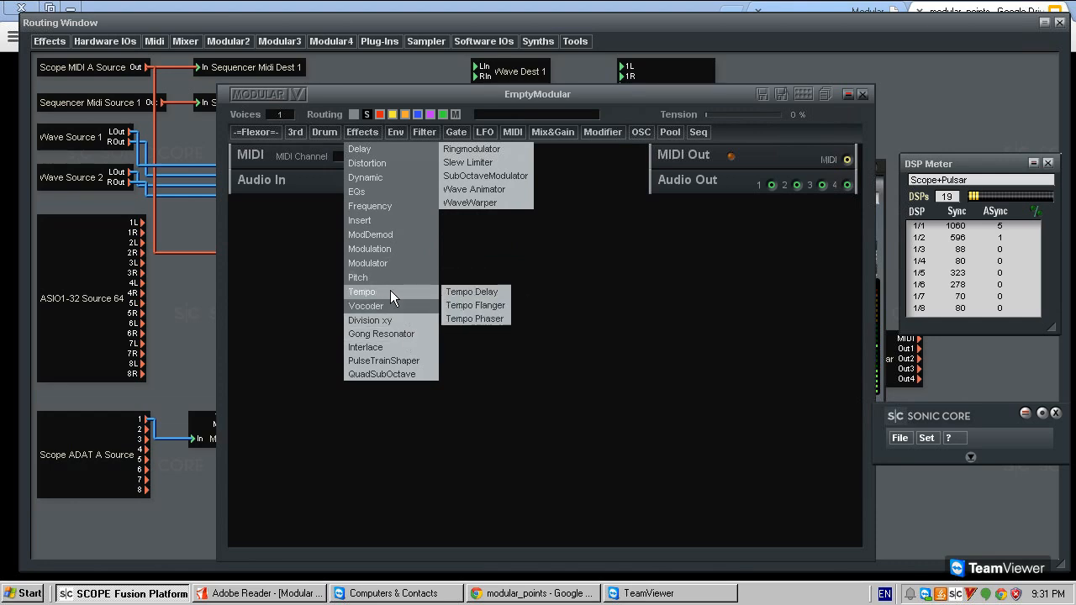
pyautogui.moveTo(390, 309)
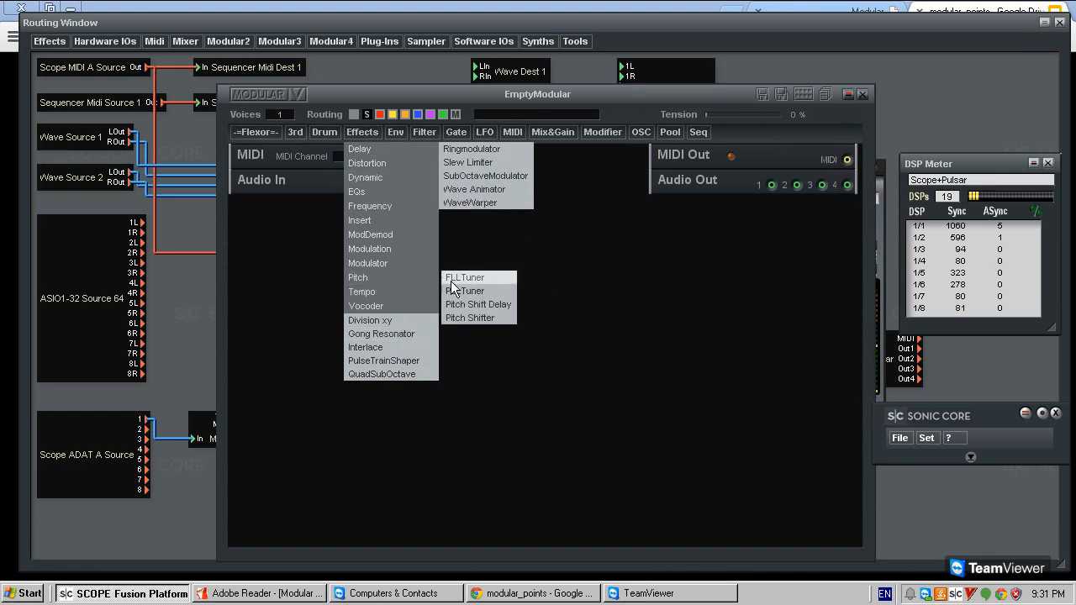
# Step: Add a PLL Tuner from the Pitch effects to the patch, and remove it
pyautogui.click(489, 293)
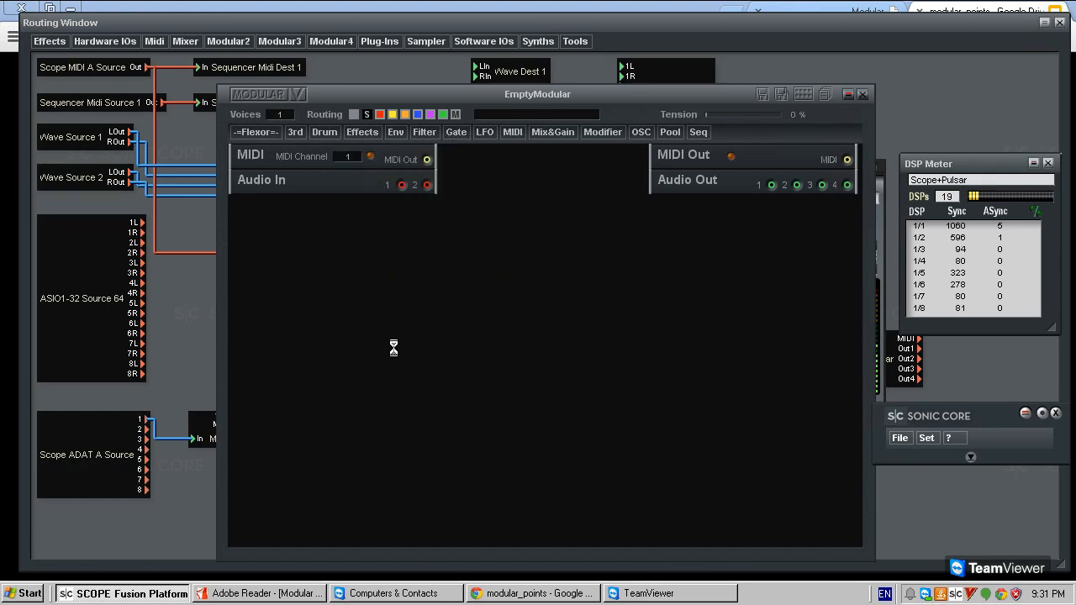
pyautogui.click(395, 348)
pyautogui.moveTo(371, 323); pyautogui.dragTo(390, 308)
pyautogui.rightClick(388, 307)
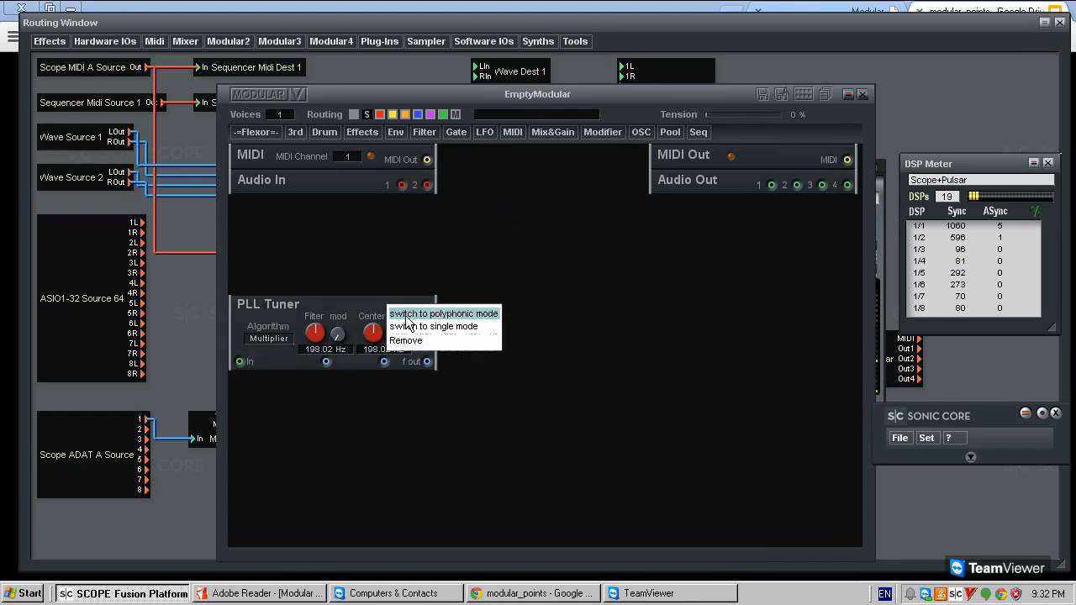
pyautogui.click(411, 339)
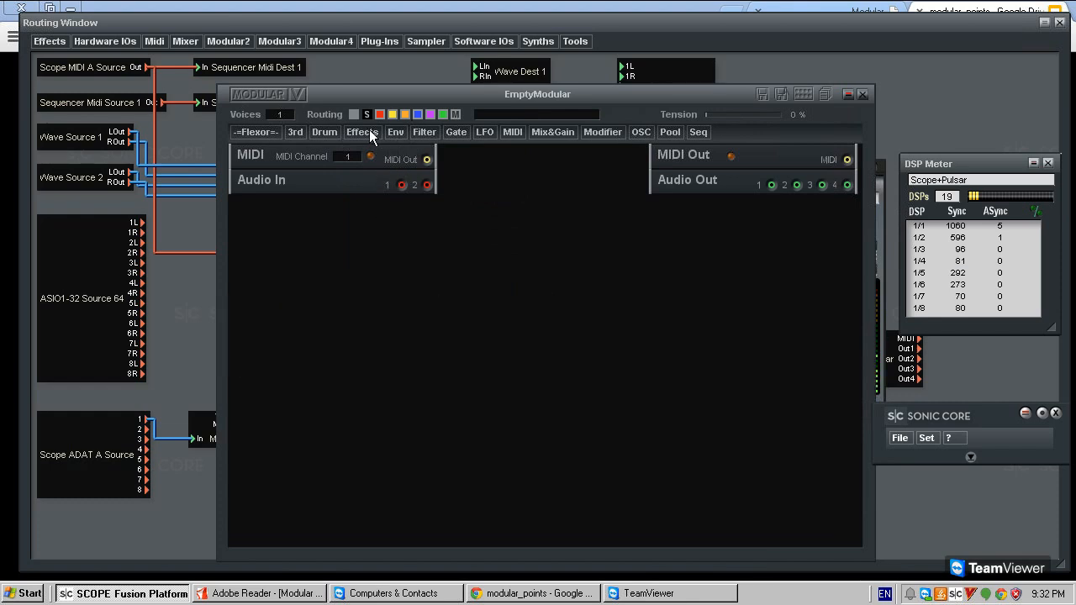
# Step: Add an ADSR envelope to the empty patch, and remove it
pyautogui.click(394, 132)
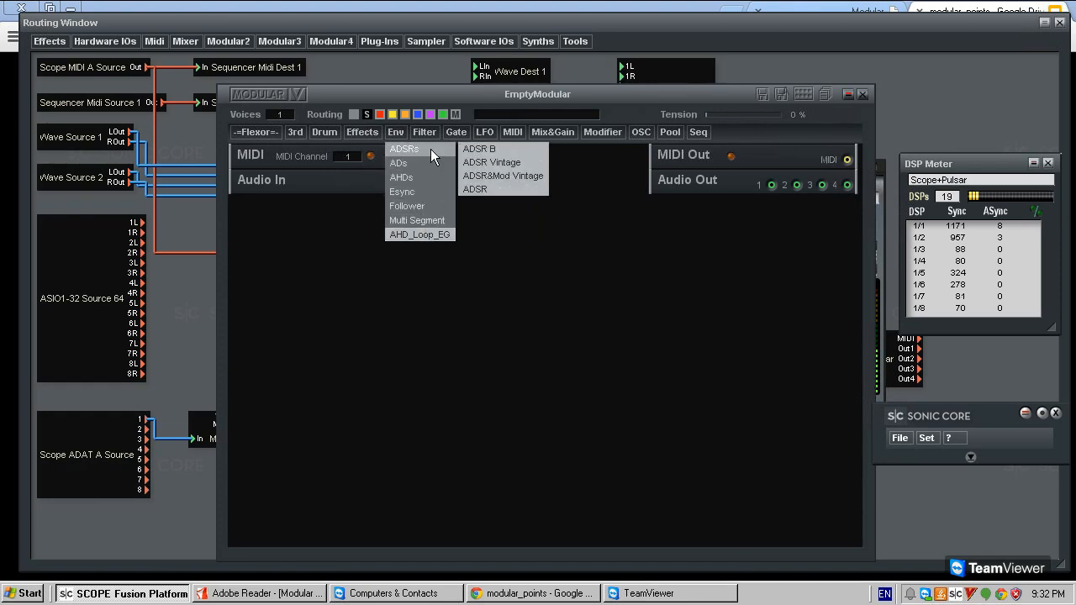
pyautogui.click(490, 189)
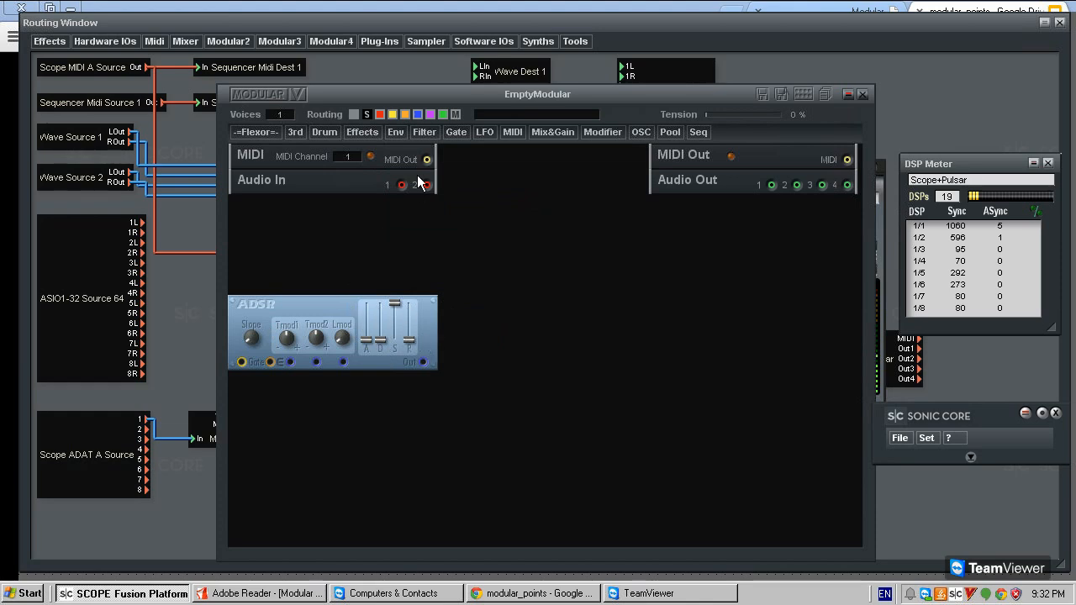
pyautogui.rightClick(324, 308)
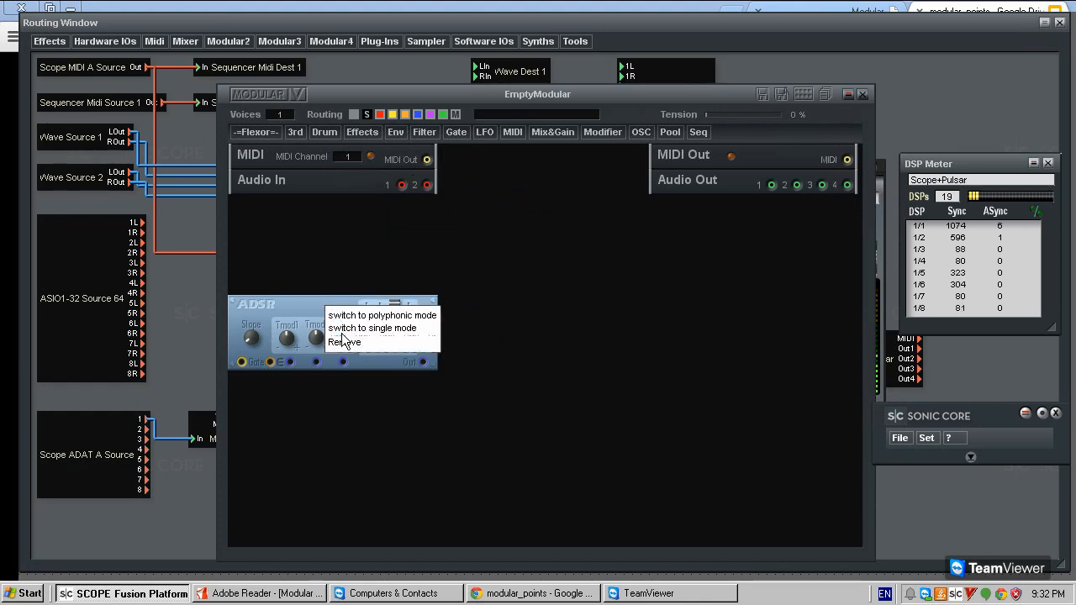
pyautogui.click(345, 342)
# Step: Add the plain ADSR envelope back into the patch, below the Audio In module
pyautogui.click(396, 132)
pyautogui.moveTo(416, 149)
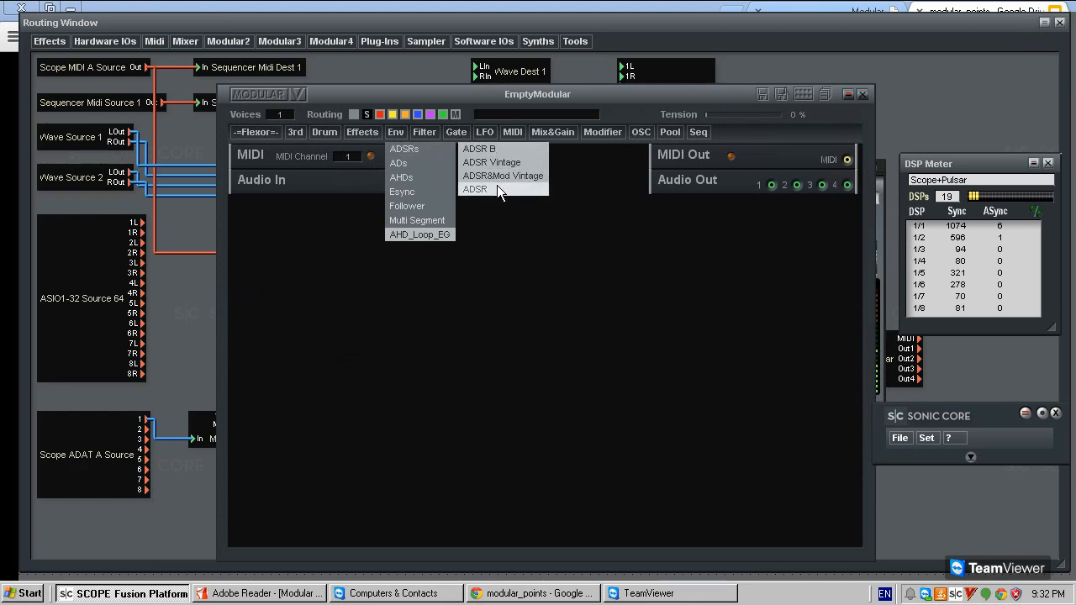
pyautogui.click(498, 187)
# Step: Add an ADSR B envelope beside the ADSR module for comparison, and remove it
pyautogui.click(396, 133)
pyautogui.moveTo(414, 148)
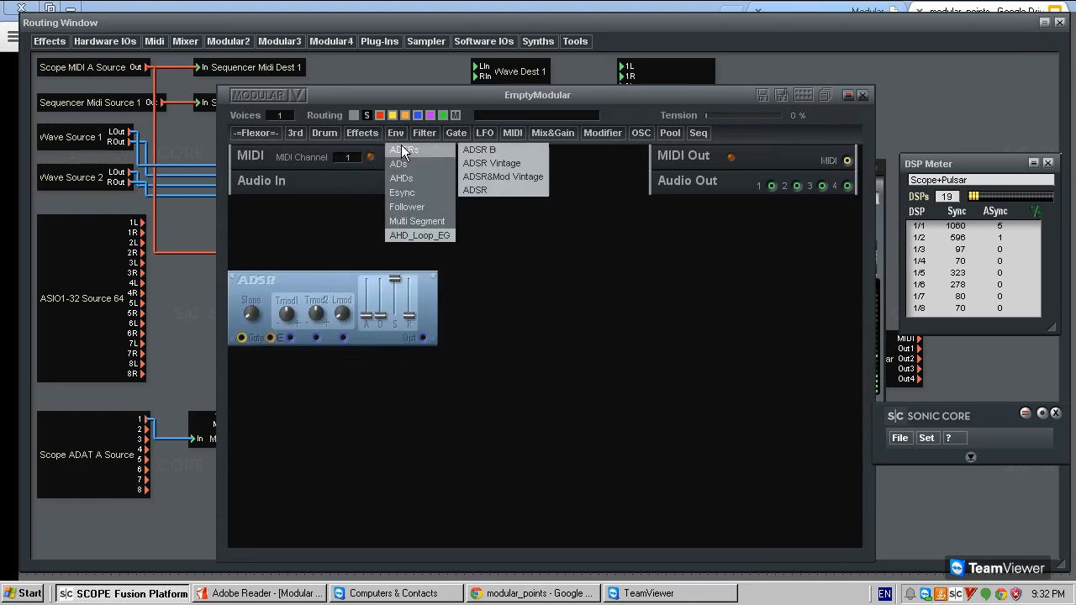
pyautogui.click(499, 148)
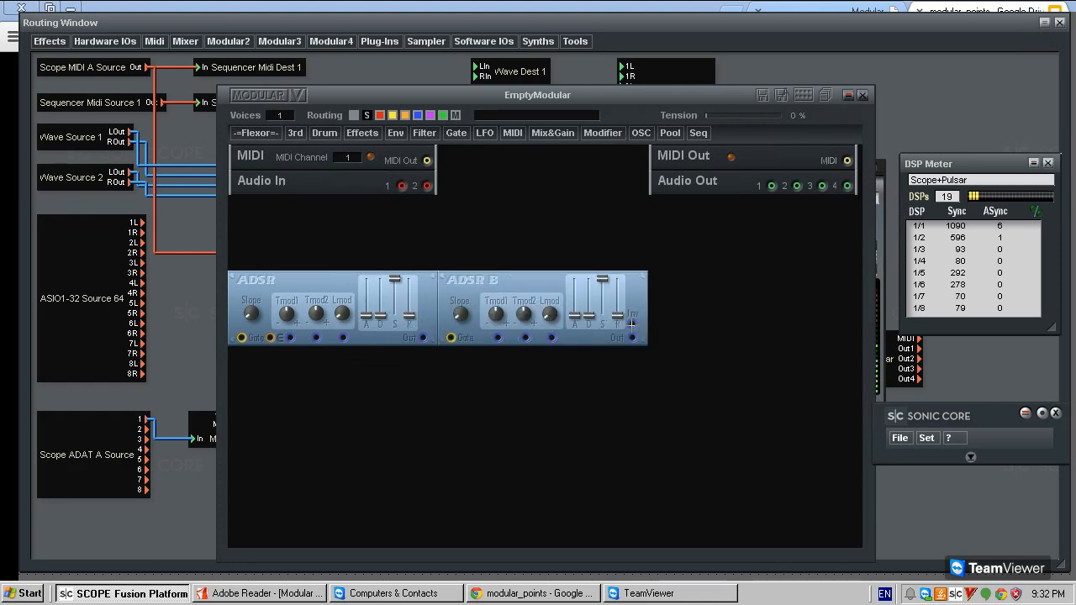
pyautogui.moveTo(507, 287); pyautogui.dragTo(508, 286)
pyautogui.rightClick(637, 287)
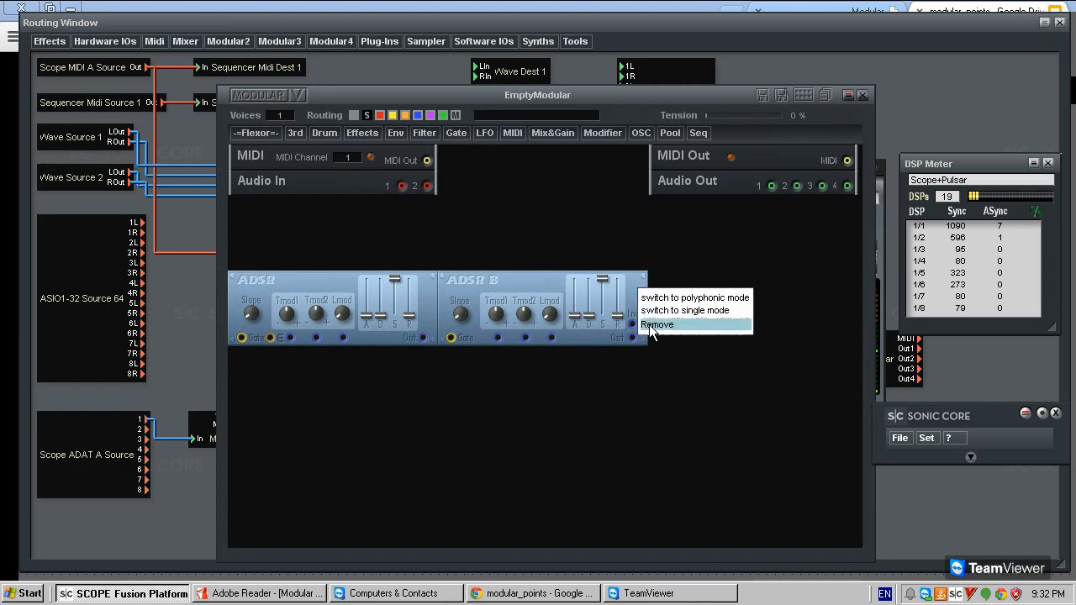
pyautogui.click(650, 324)
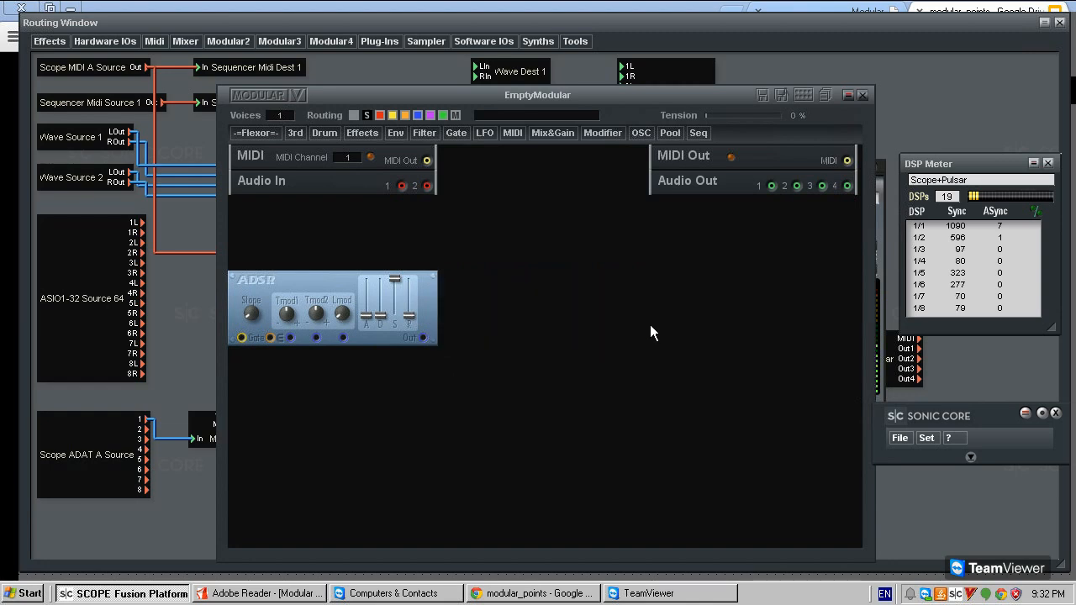
# Step: Add an ADSR&Mod Vintage envelope beside the ADSR module for comparison, and remove it
pyautogui.click(395, 137)
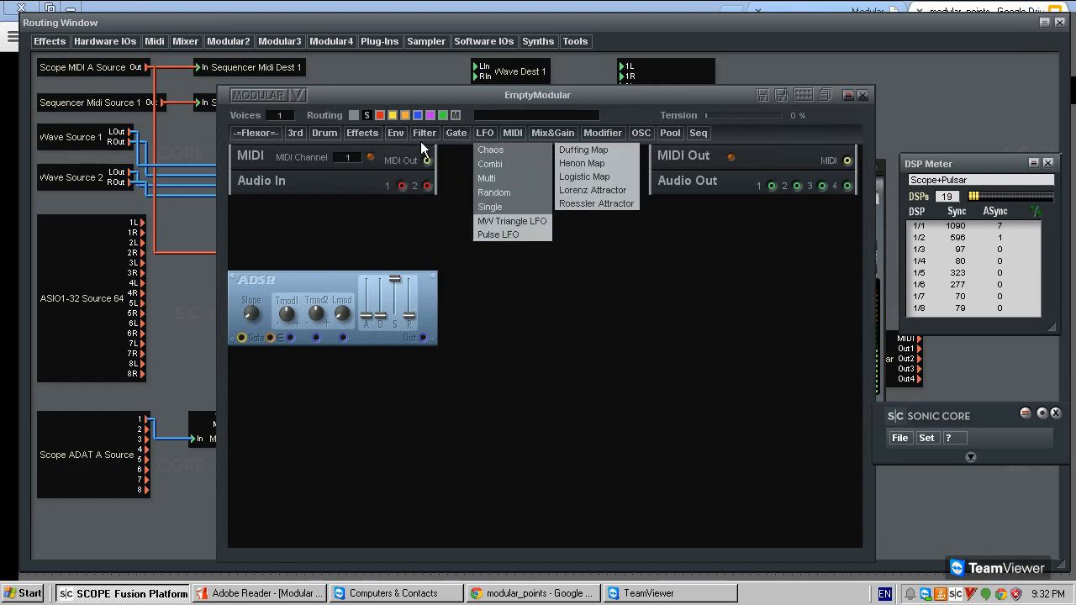
pyautogui.moveTo(418, 146)
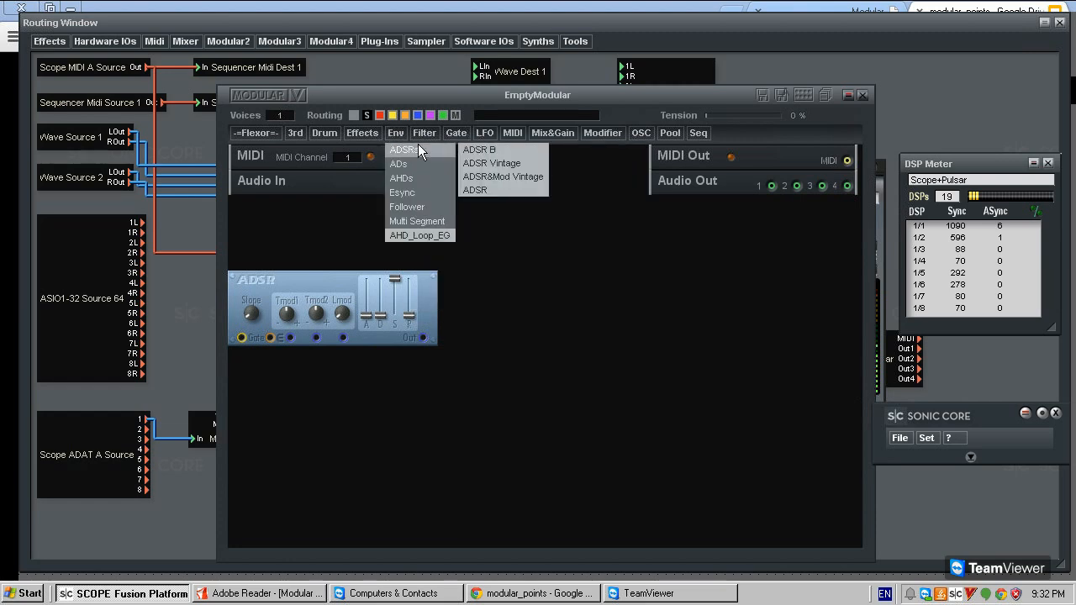
pyautogui.click(521, 191)
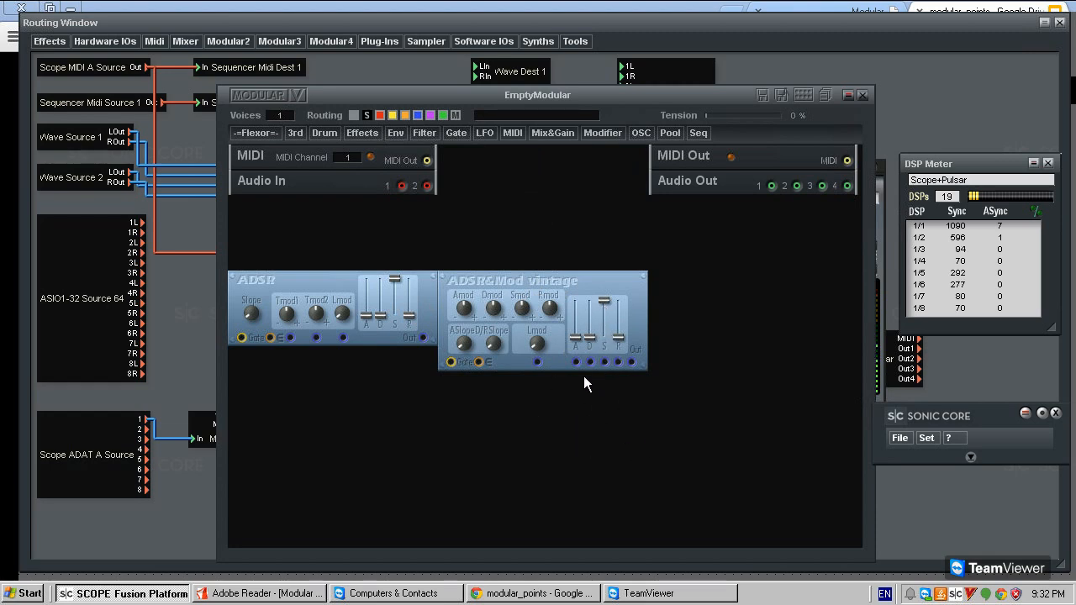
pyautogui.moveTo(588, 334)
pyautogui.mouseDown()
pyautogui.moveTo(589, 324)
pyautogui.moveTo(576, 326)
pyautogui.mouseUp()
pyautogui.rightClick(633, 313)
pyautogui.click(644, 349)
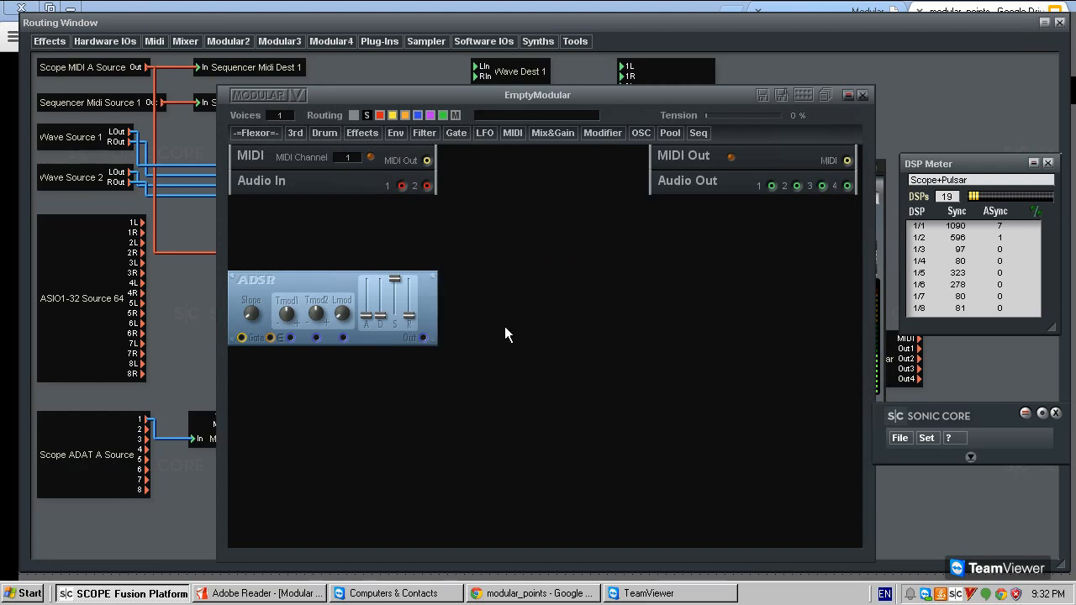
# Step: Remove the ADSR module from the patch, and look through the remaining envelope module categories
pyautogui.rightClick(434, 284)
pyautogui.click(466, 320)
pyautogui.click(395, 132)
pyautogui.moveTo(419, 217)
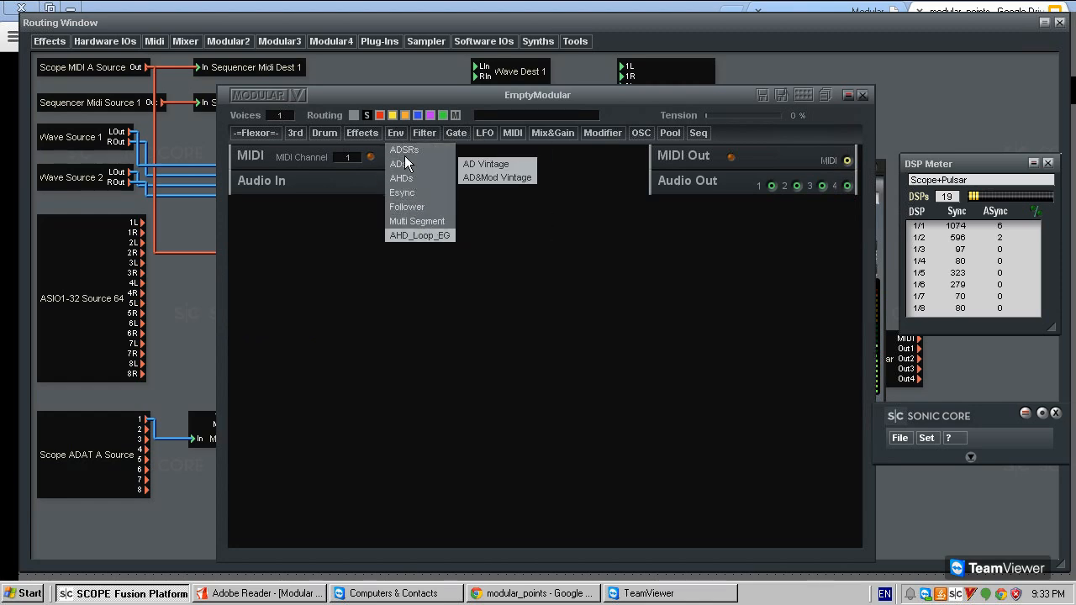
# Step: Look through the filter module categories, and add a Multi Mode Filter A to the empty patch
pyautogui.click(421, 123)
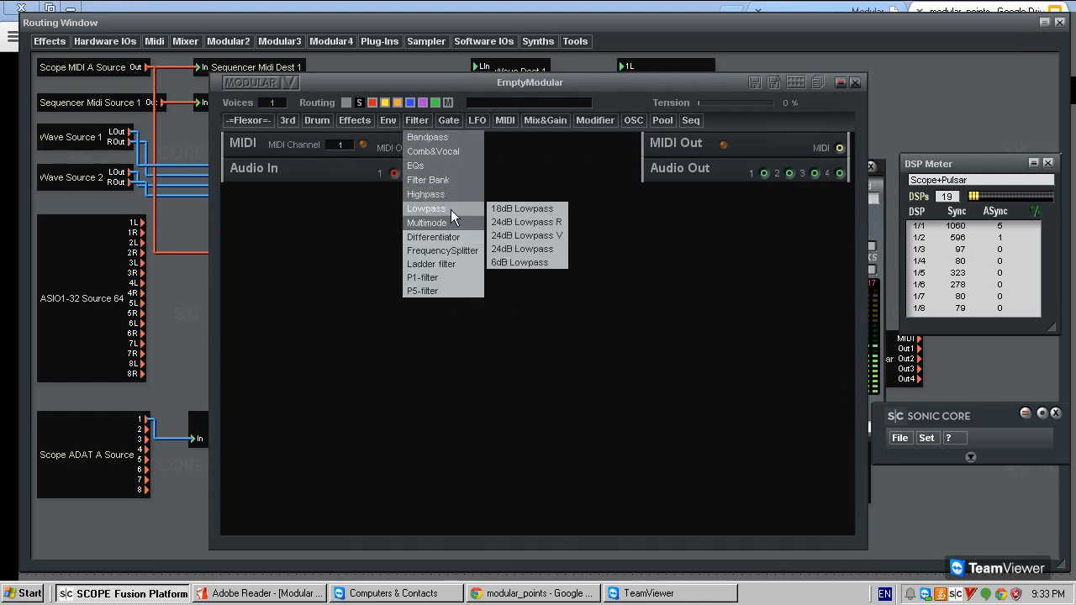
pyautogui.moveTo(456, 141)
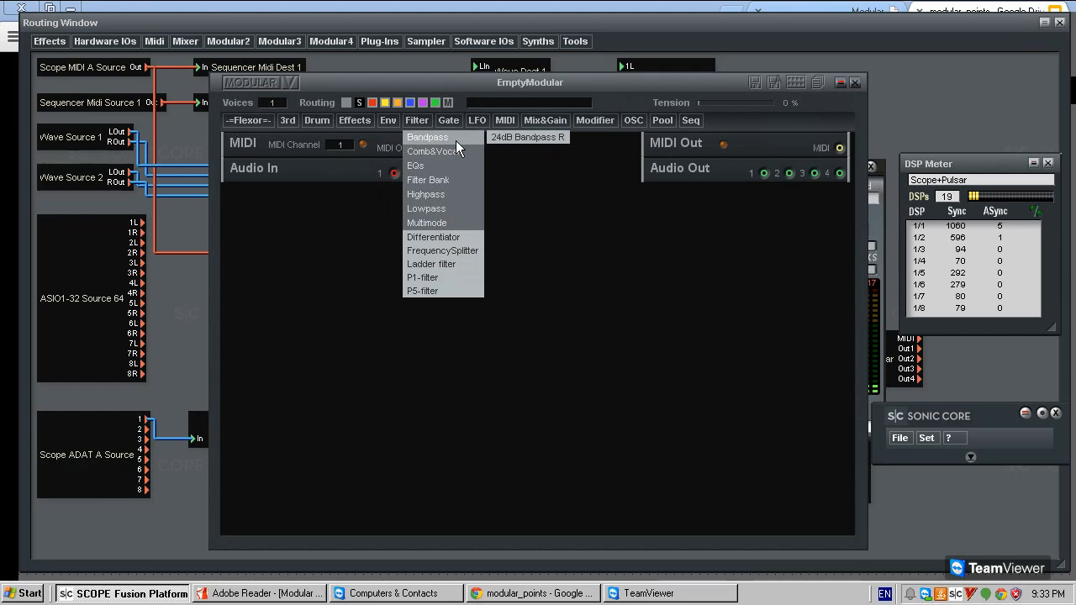
pyautogui.moveTo(476, 177)
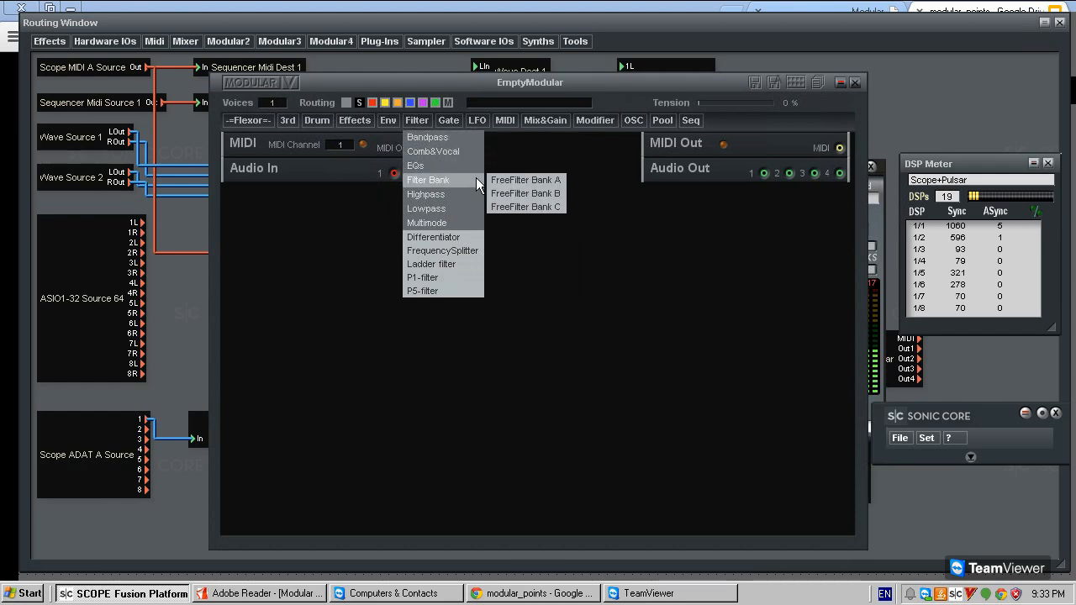
pyautogui.moveTo(462, 200)
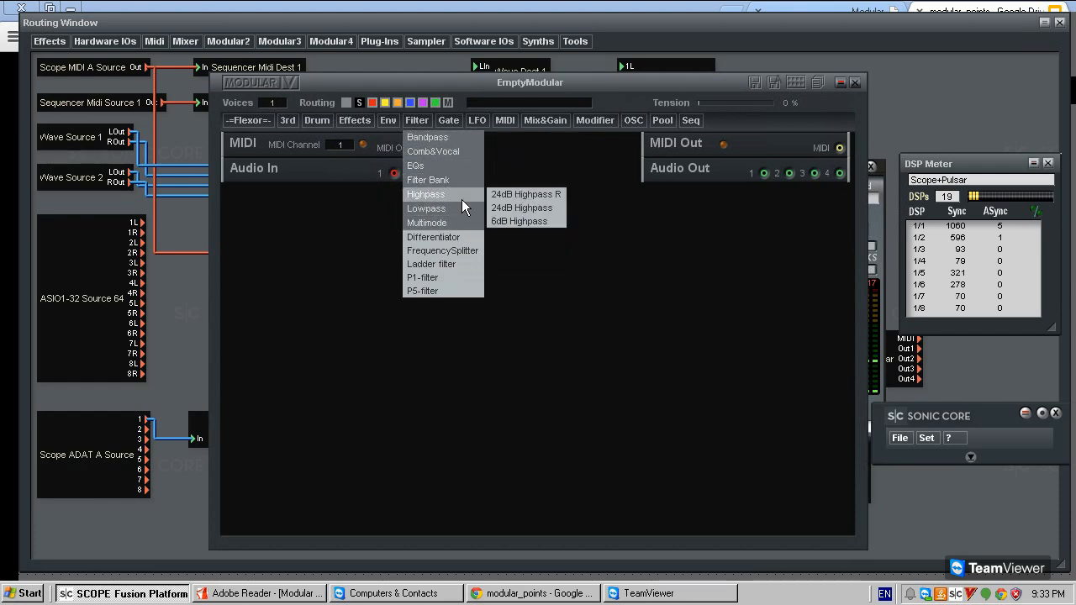
pyautogui.moveTo(462, 224)
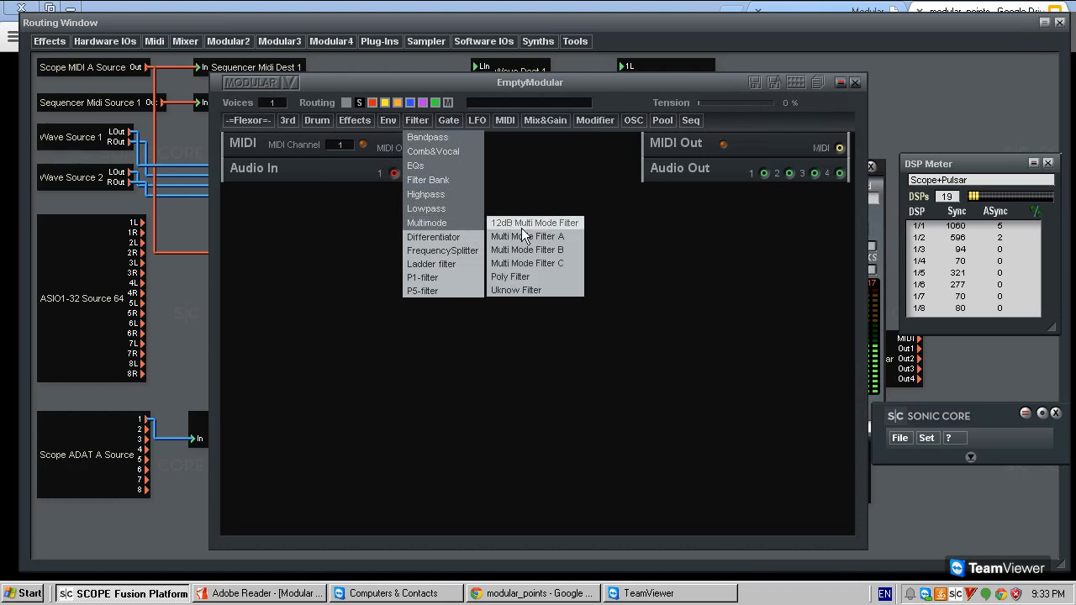
pyautogui.click(530, 241)
# Step: Add Multi Mode Filter B beside Multi Mode Filter A for comparison, and Multi Mode Filter C below B
pyautogui.click(424, 118)
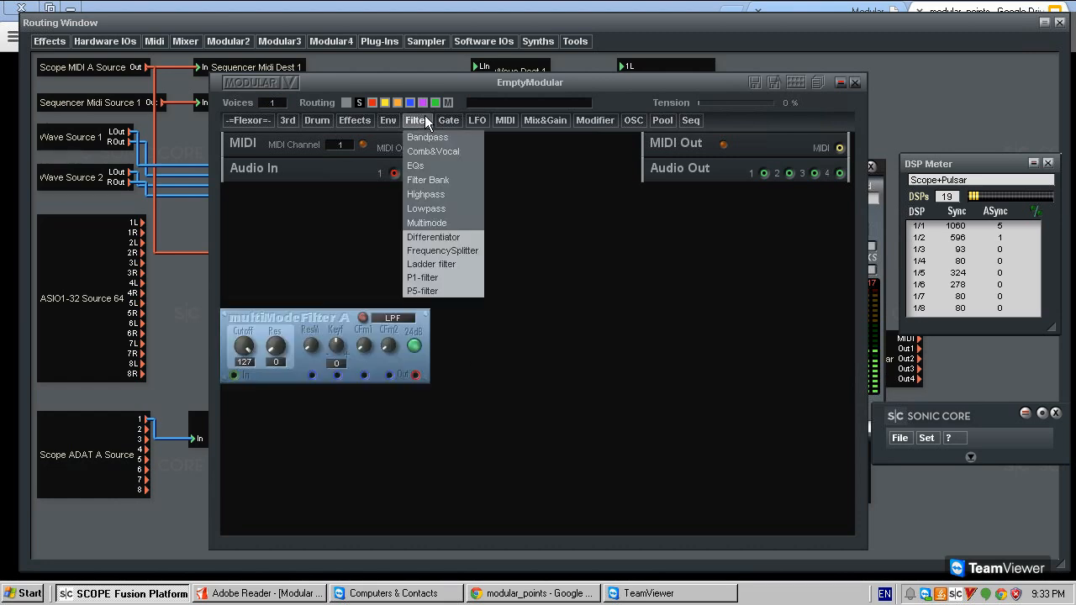
pyautogui.moveTo(468, 211)
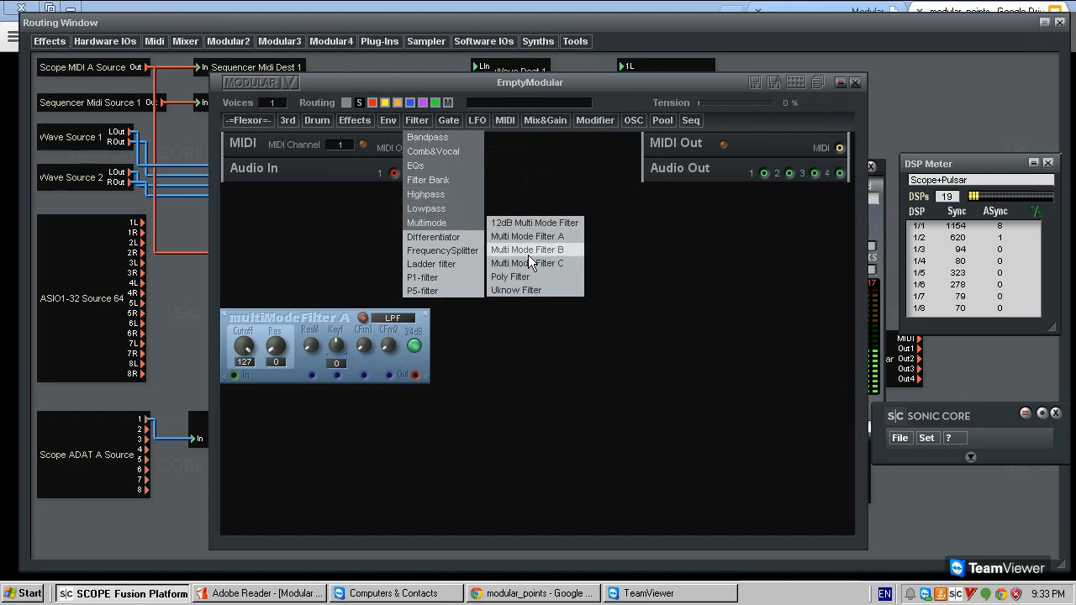
pyautogui.click(528, 255)
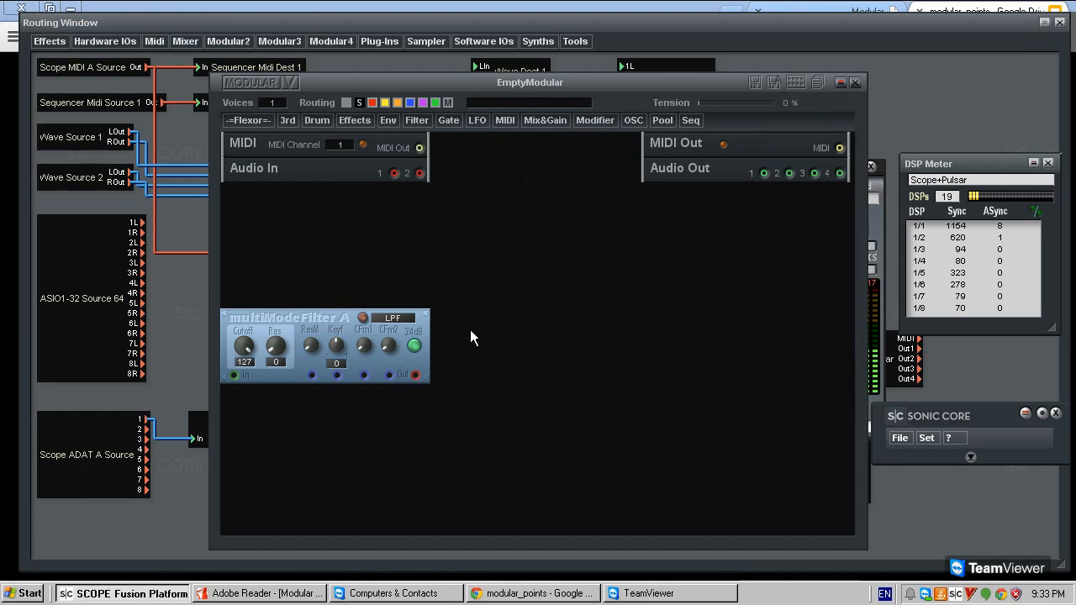
pyautogui.click(412, 121)
pyautogui.moveTo(457, 220)
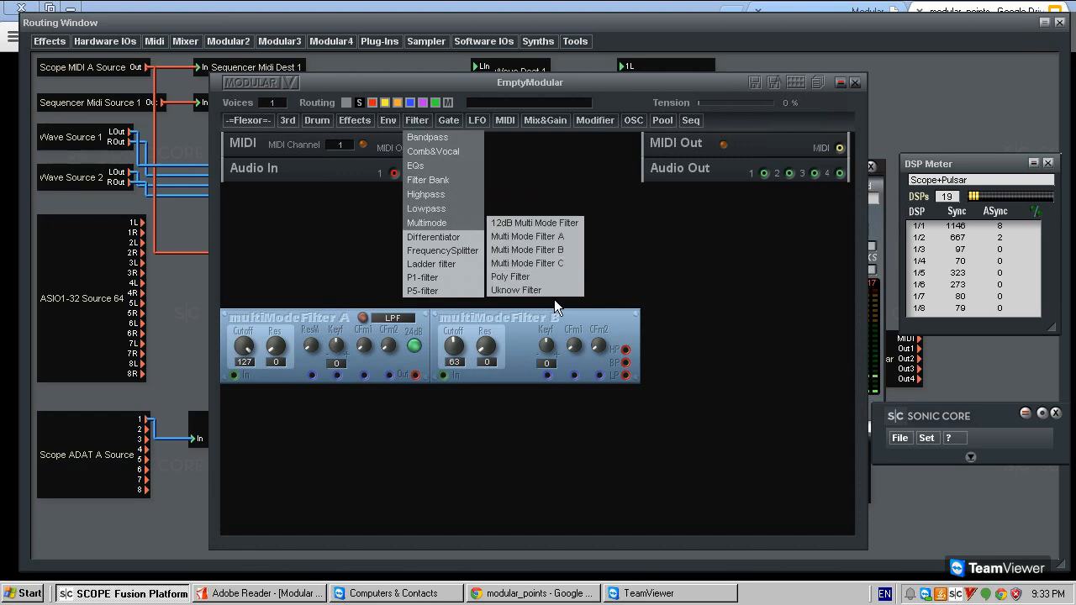
pyautogui.click(527, 263)
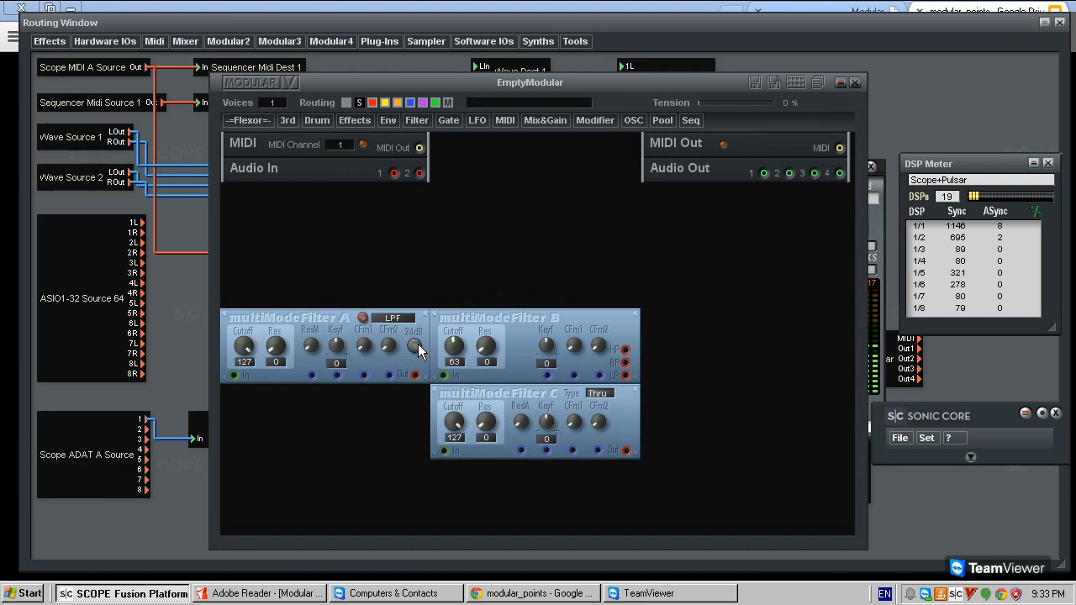
# Step: Set Multi Mode Filter A to BPF with its 24dB switch on, and look through Filter C's type options
pyautogui.click(416, 346)
pyautogui.moveTo(397, 317)
pyautogui.mouseDown()
pyautogui.moveTo(408, 340)
pyautogui.moveTo(402, 333)
pyautogui.mouseUp()
pyautogui.click(411, 313)
pyautogui.moveTo(536, 318); pyautogui.dragTo(541, 317)
pyautogui.moveTo(706, 344); pyautogui.dragTo(713, 359)
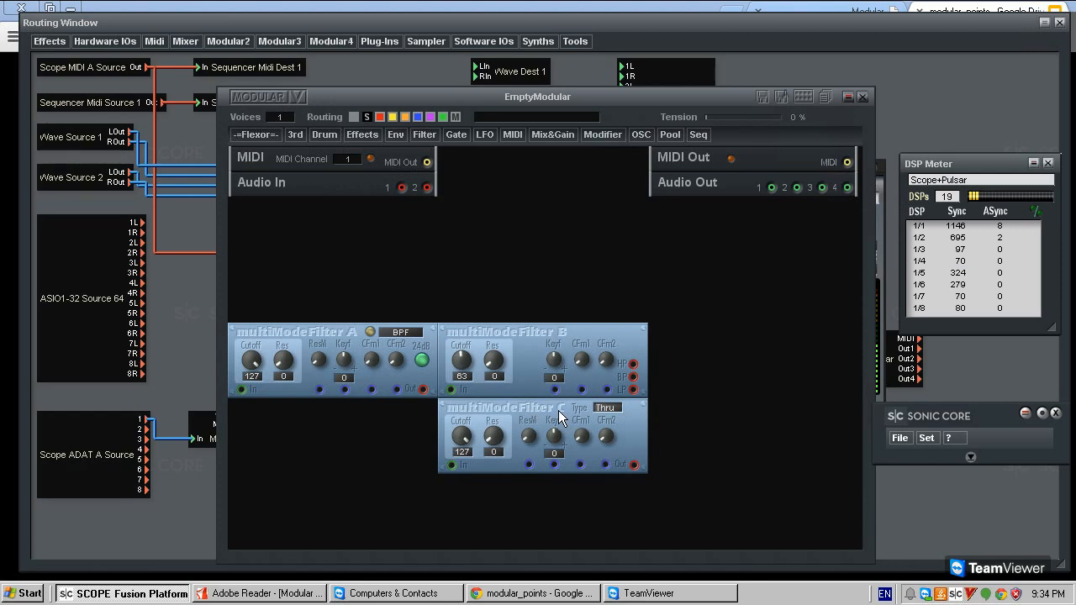
pyautogui.click(605, 407)
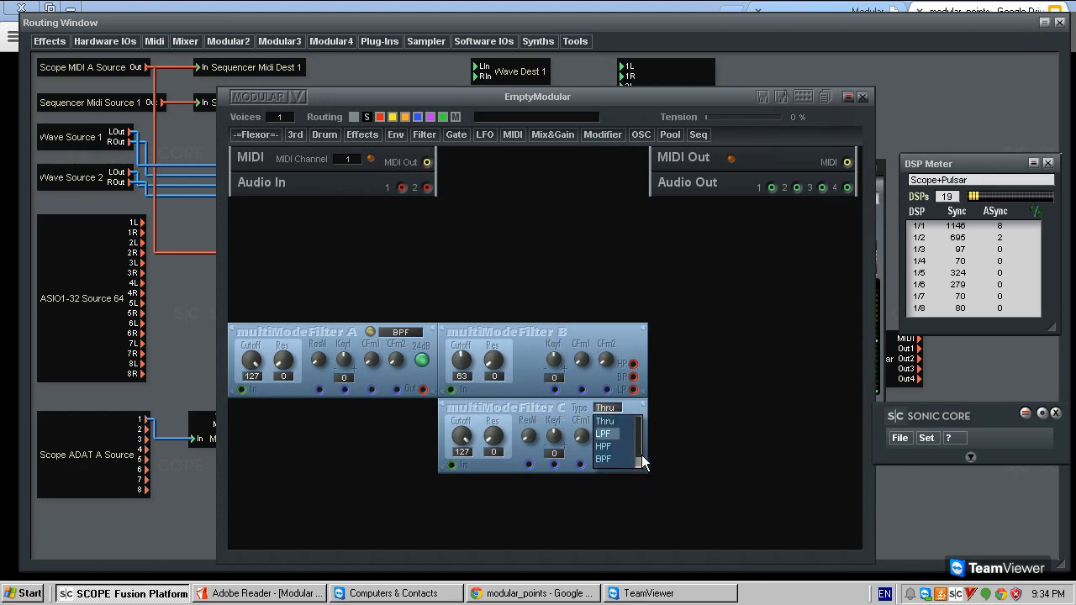
pyautogui.moveTo(638, 444)
pyautogui.mouseDown()
pyautogui.moveTo(643, 425)
pyautogui.moveTo(640, 467)
pyautogui.moveTo(623, 456)
pyautogui.mouseUp()
# Step: Remove Multi Mode Filters C, B and A from the patch
pyautogui.rightClick(526, 404)
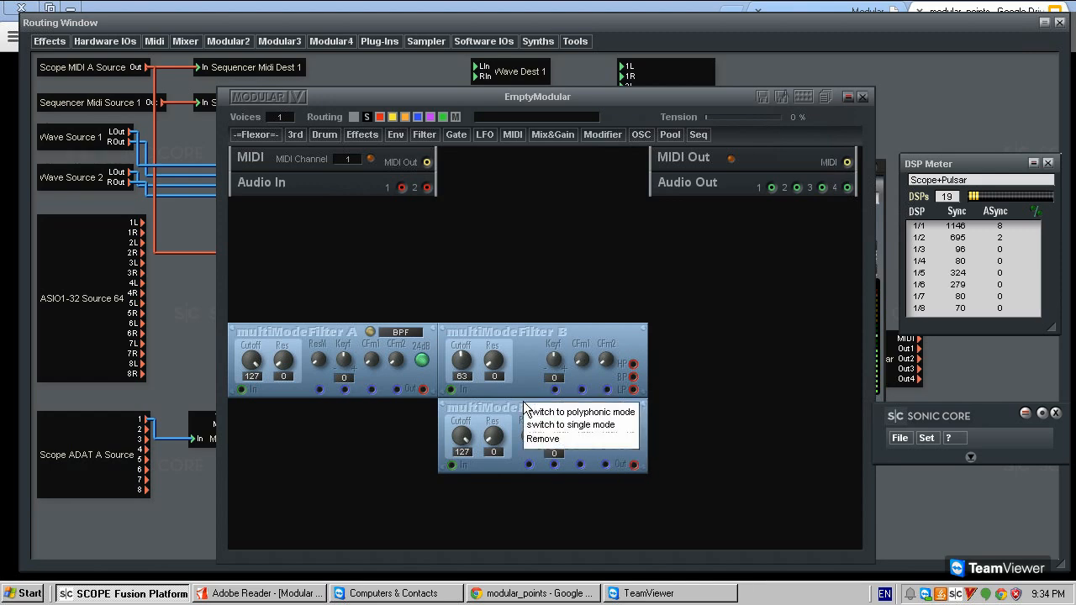
pyautogui.click(558, 433)
pyautogui.rightClick(529, 339)
pyautogui.click(548, 379)
pyautogui.rightClick(314, 341)
pyautogui.click(335, 380)
pyautogui.click(426, 136)
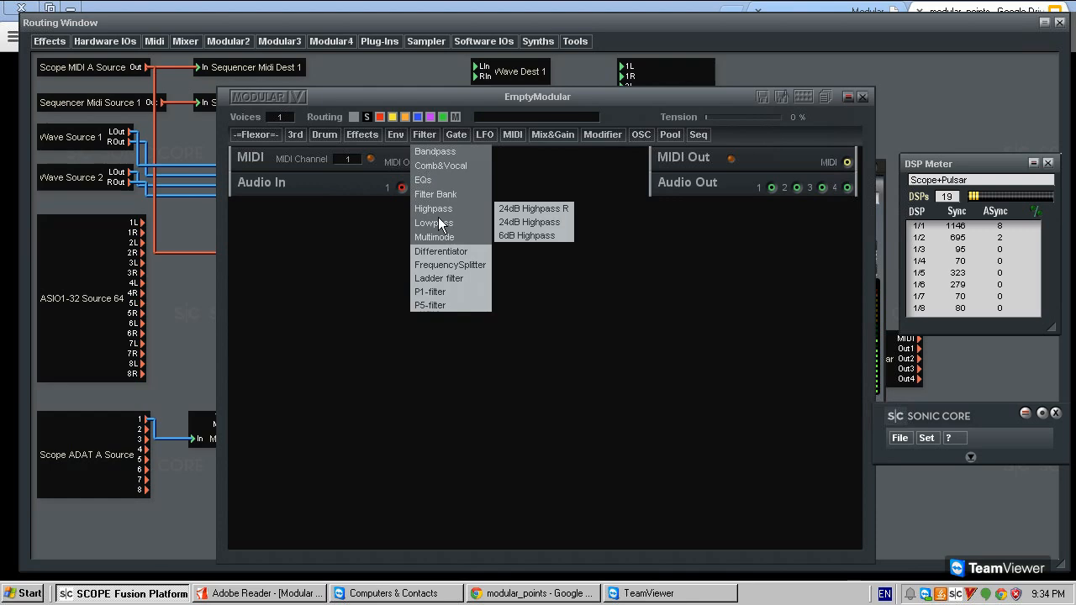
pyautogui.click(484, 136)
pyautogui.click(314, 132)
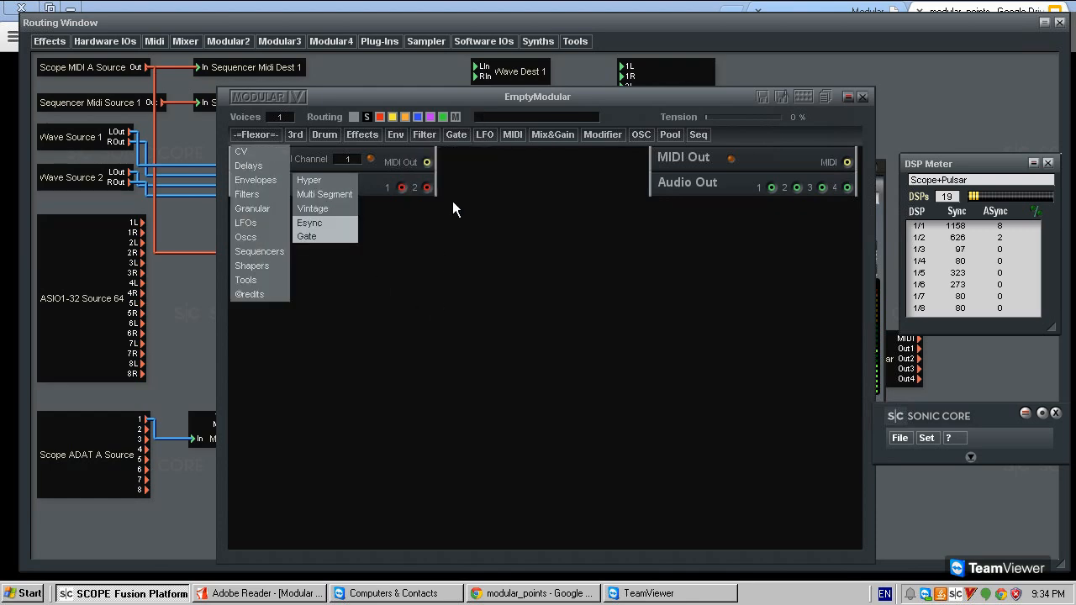
pyautogui.moveTo(421, 137)
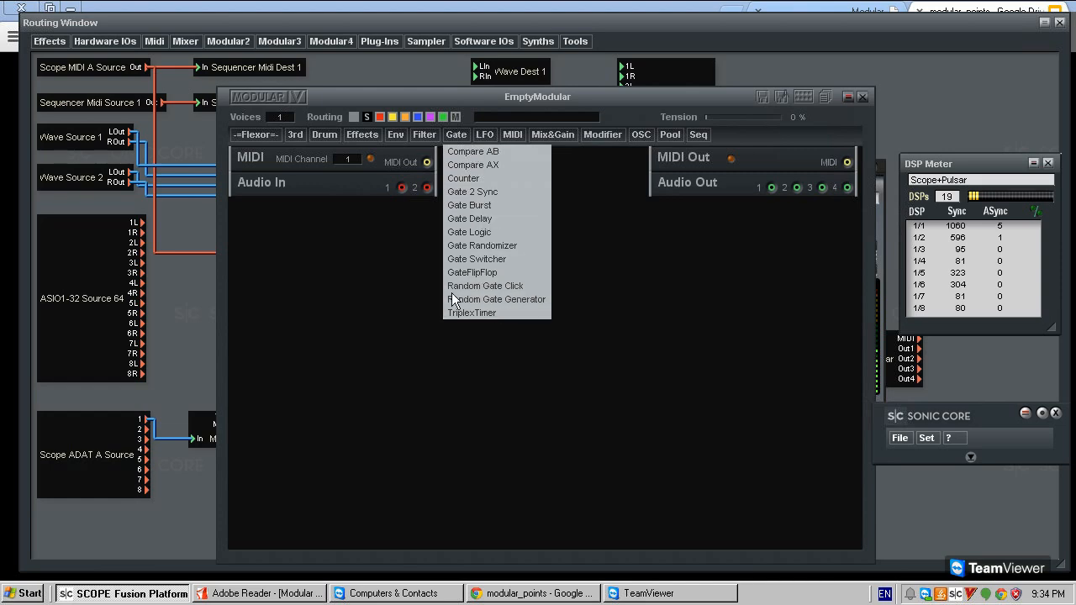
# Step: Add Multi LFO A and Multi LFO B to the patch, shift A upward, and place B directly left of it
pyautogui.click(486, 136)
pyautogui.moveTo(493, 153)
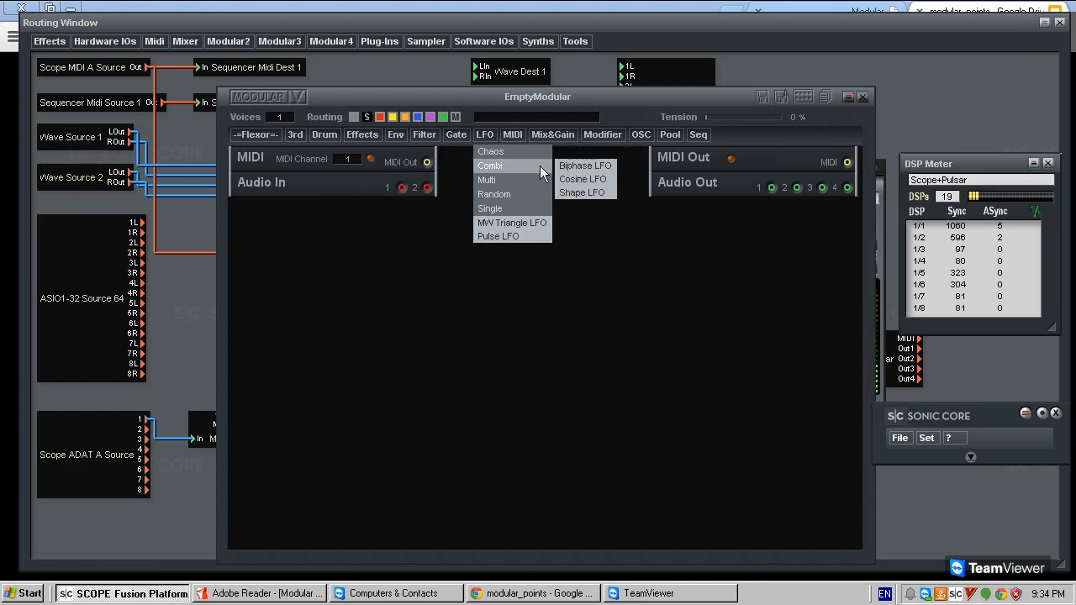
pyautogui.moveTo(492, 180)
pyautogui.click(598, 183)
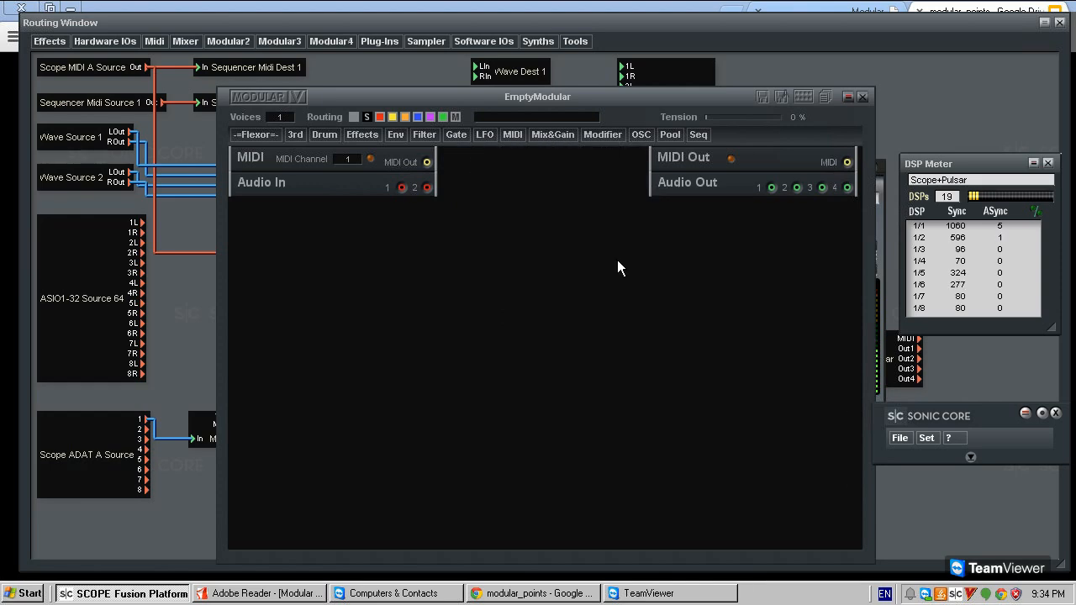
pyautogui.click(486, 134)
pyautogui.moveTo(509, 179)
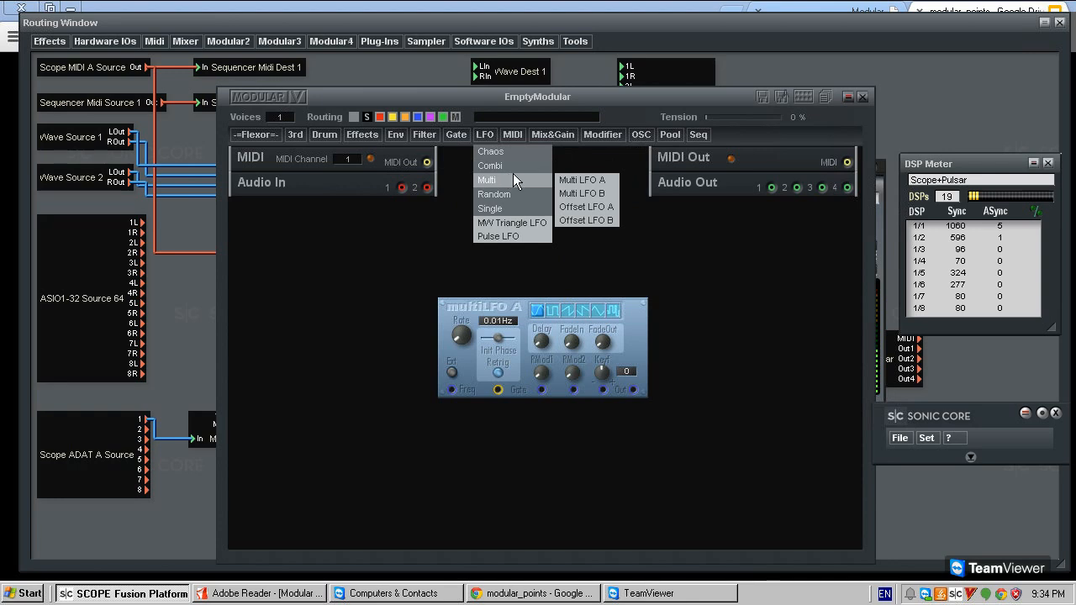
pyautogui.click(592, 195)
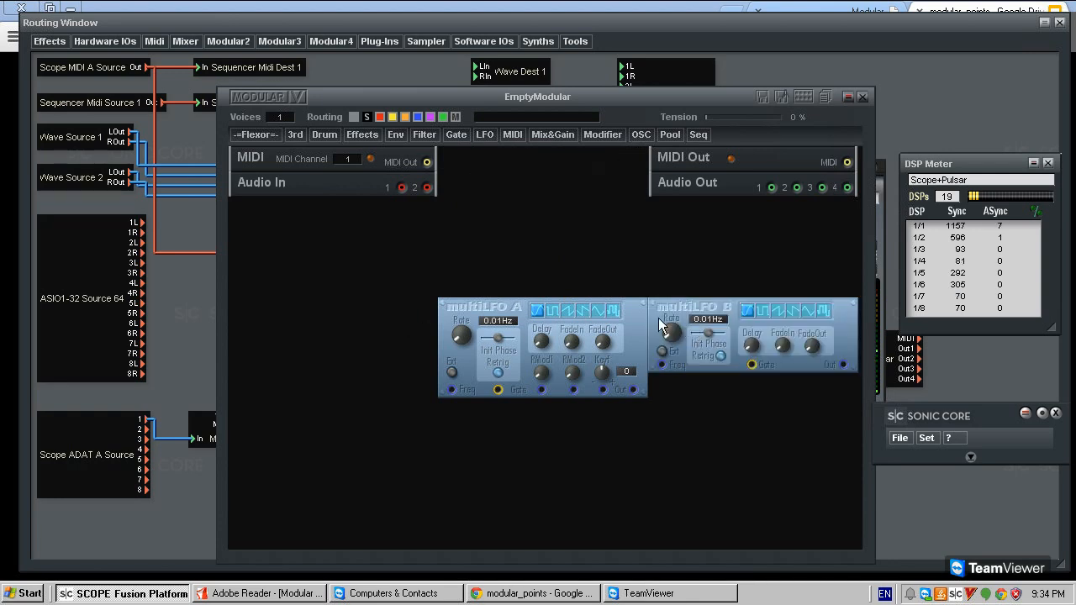
pyautogui.moveTo(629, 324); pyautogui.dragTo(630, 299)
pyautogui.moveTo(727, 307); pyautogui.dragTo(294, 309)
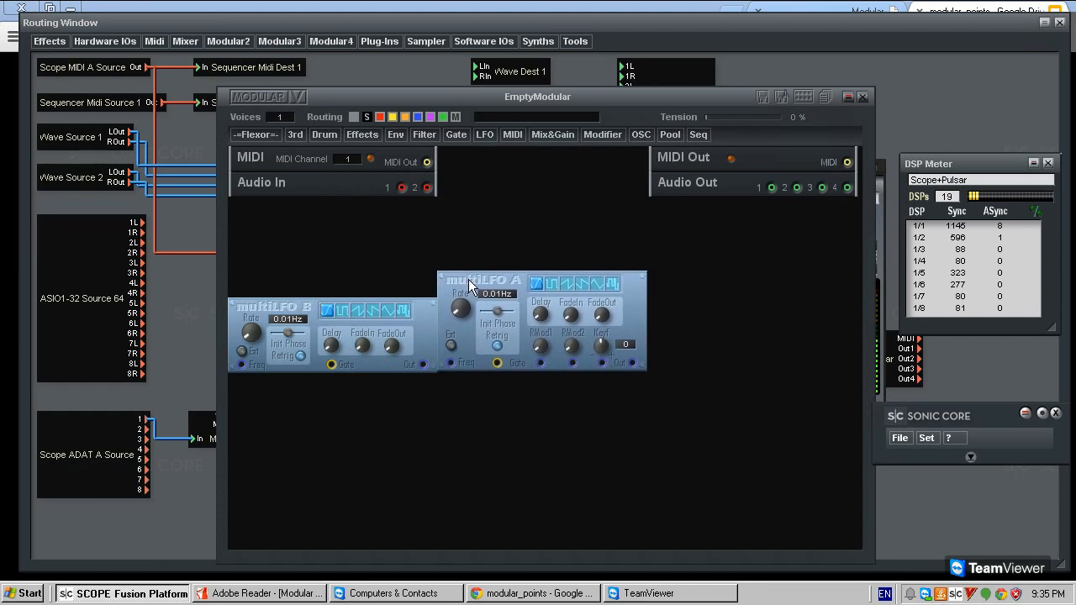
# Step: Remove the multiLFO B and multiLFO A modules from the patch
pyautogui.rightClick(426, 316)
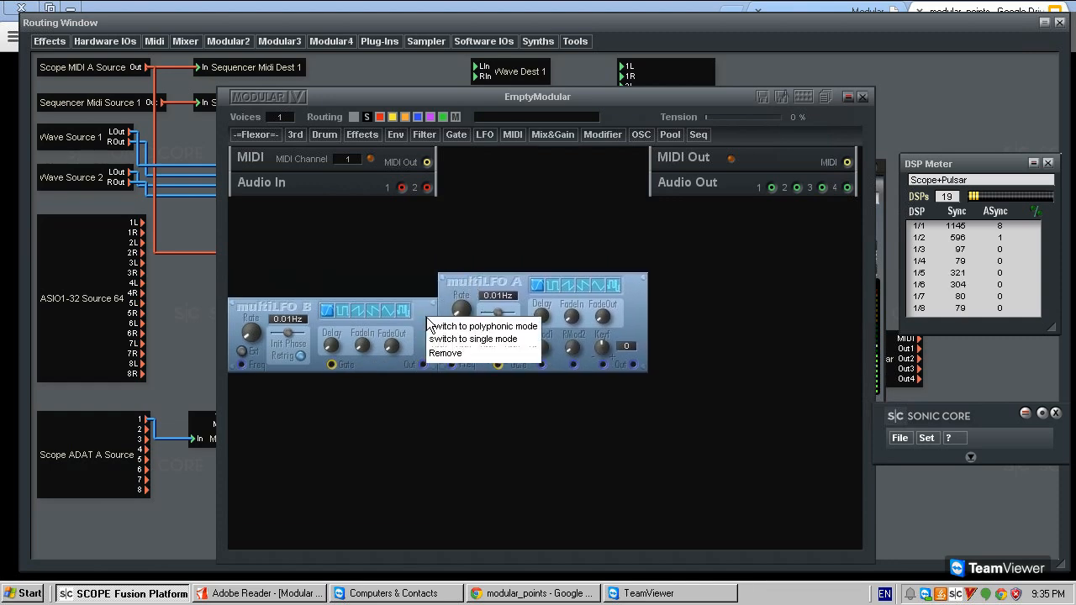
pyautogui.click(448, 355)
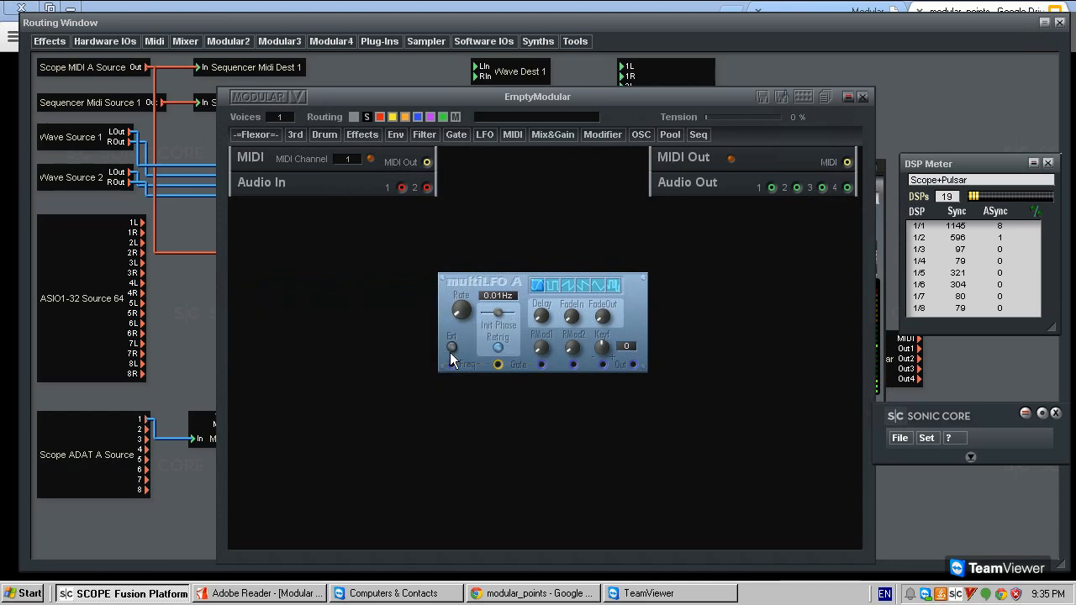
pyautogui.rightClick(518, 280)
pyautogui.click(557, 322)
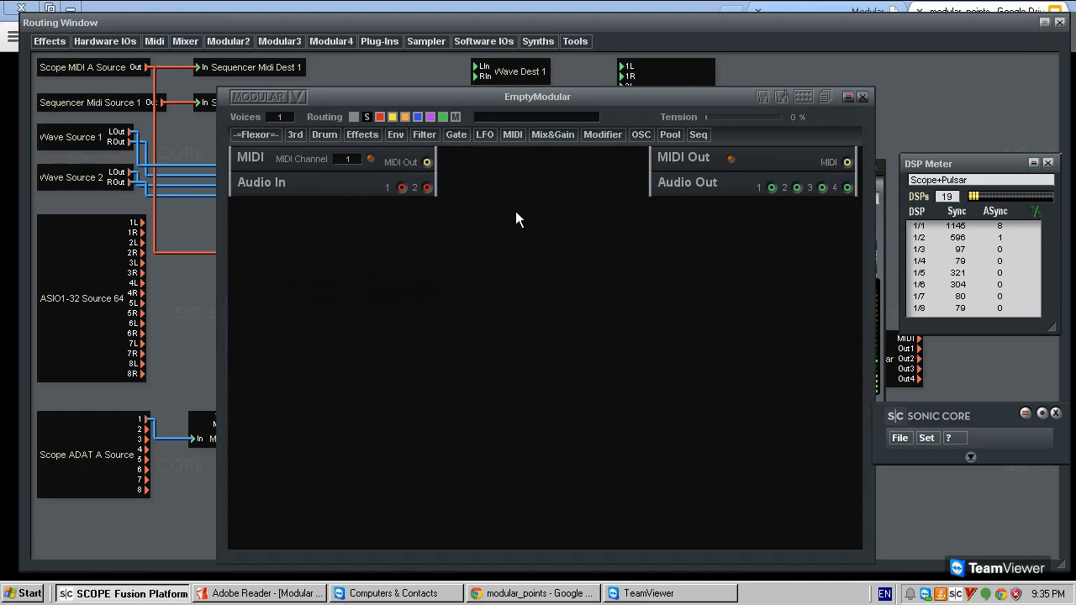
# Step: Bring the DSP Meter over the patch window to examine the DSP load, and move it back beside the window
pyautogui.click(485, 137)
pyautogui.moveTo(524, 181)
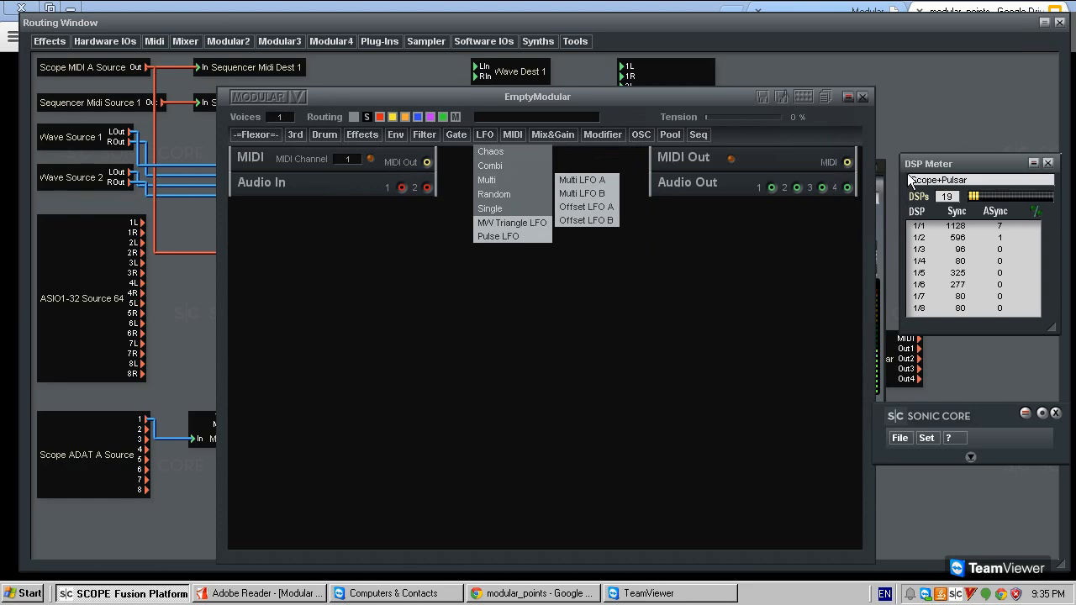
pyautogui.moveTo(960, 163); pyautogui.dragTo(580, 247)
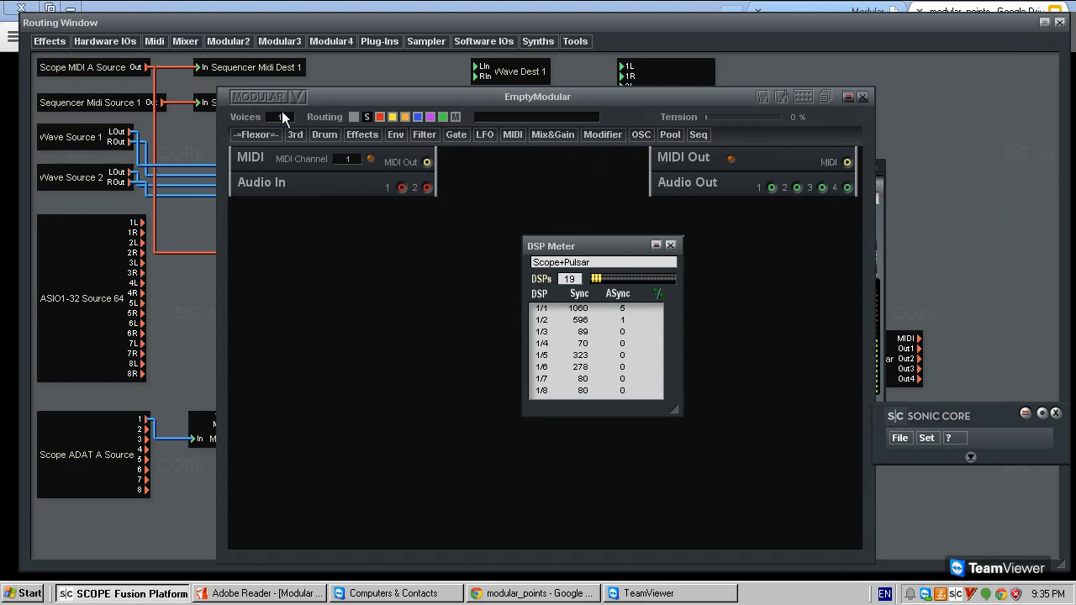
pyautogui.moveTo(618, 245); pyautogui.dragTo(970, 203)
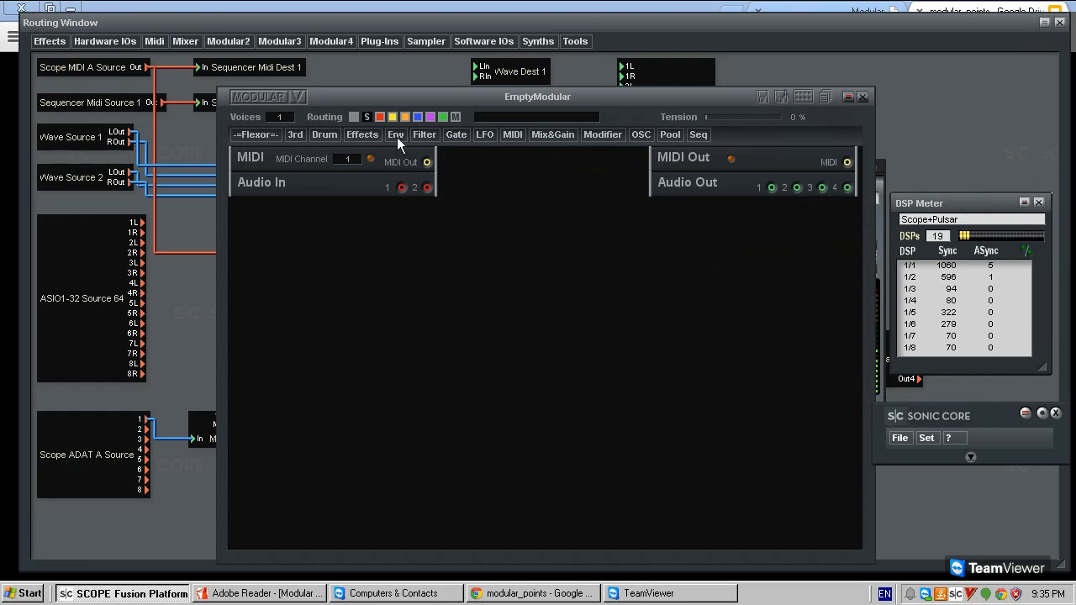
# Step: Add a Logistic Map module from the chaos LFOs to the empty patch
pyautogui.click(485, 134)
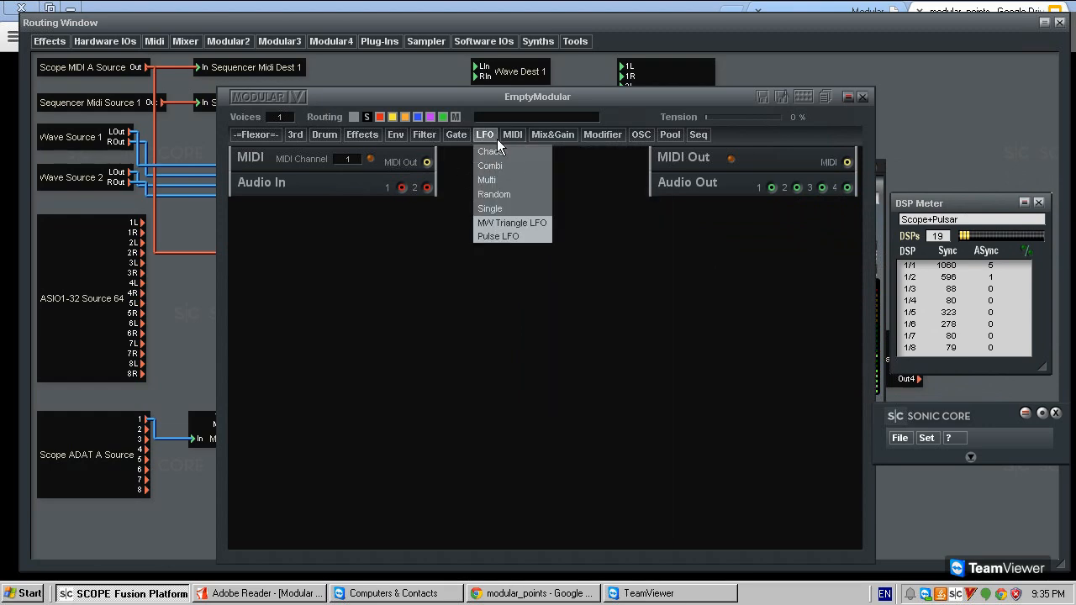
pyautogui.moveTo(515, 193)
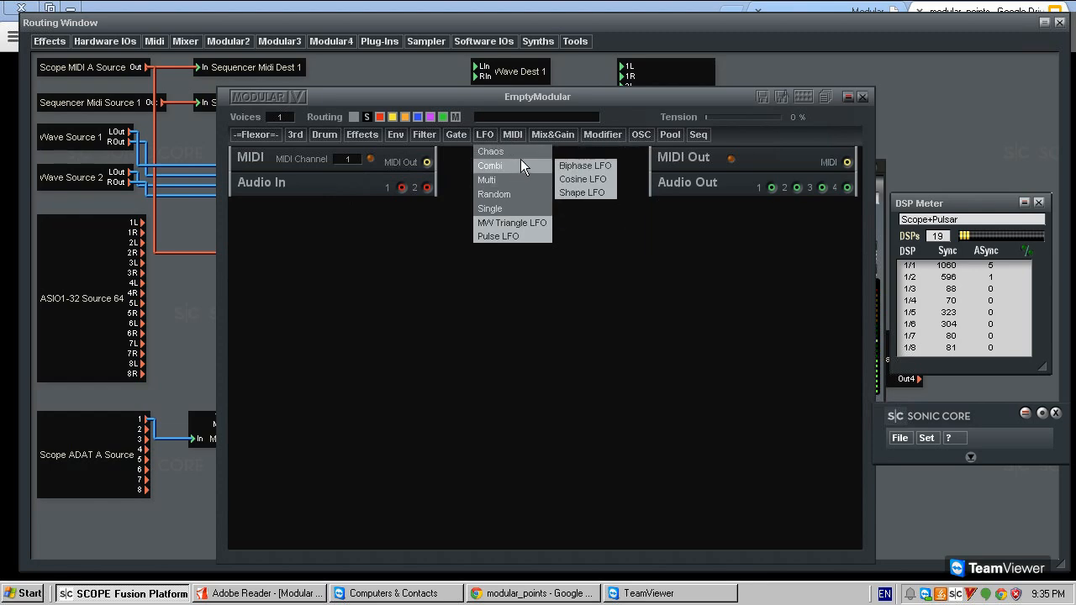
pyautogui.moveTo(491, 151)
pyautogui.click(599, 179)
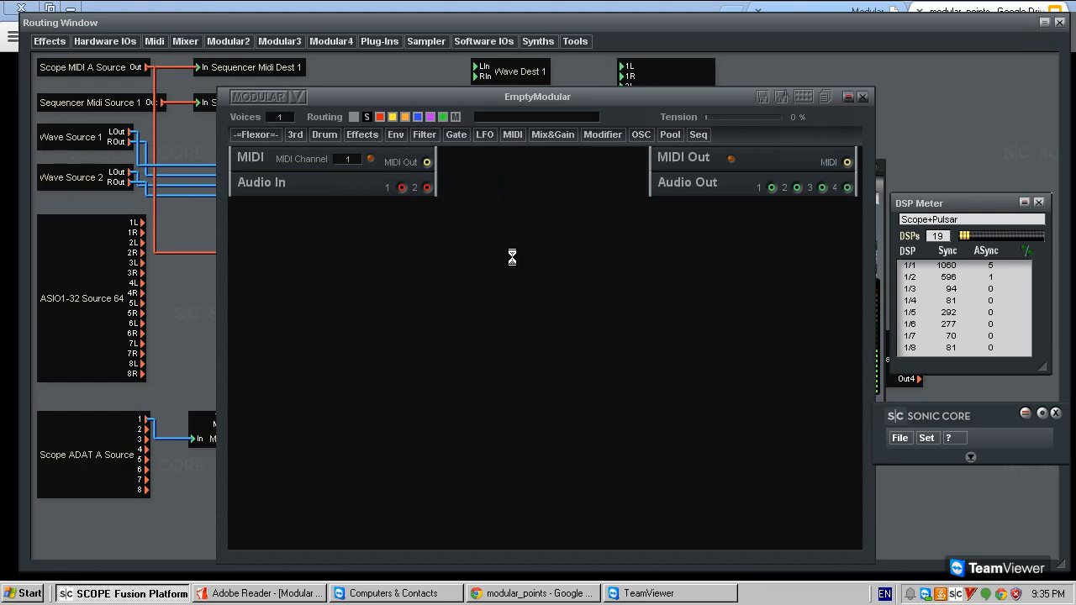
# Step: Add a PsychoLFO below the Logistic Map module and an MW Triangle LFO above it
pyautogui.click(490, 140)
pyautogui.moveTo(545, 192)
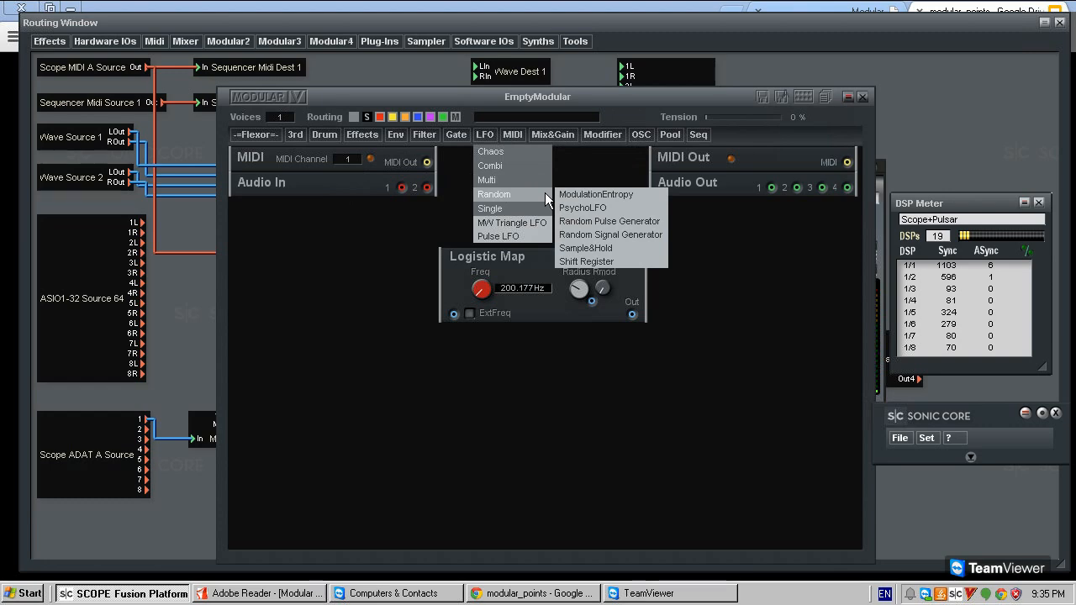
pyautogui.click(612, 207)
pyautogui.click(485, 134)
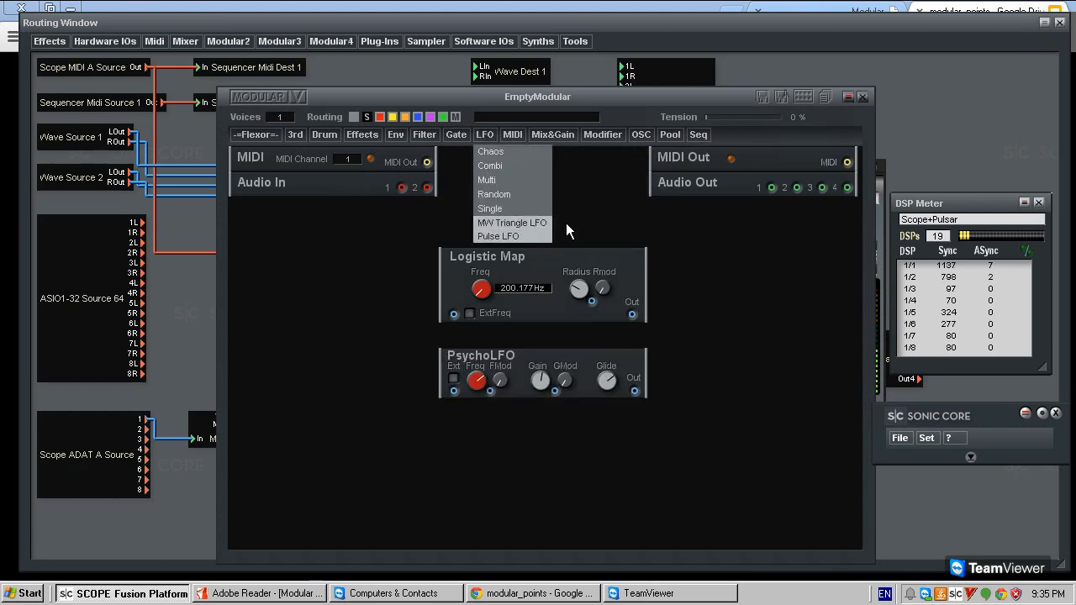
pyautogui.click(586, 245)
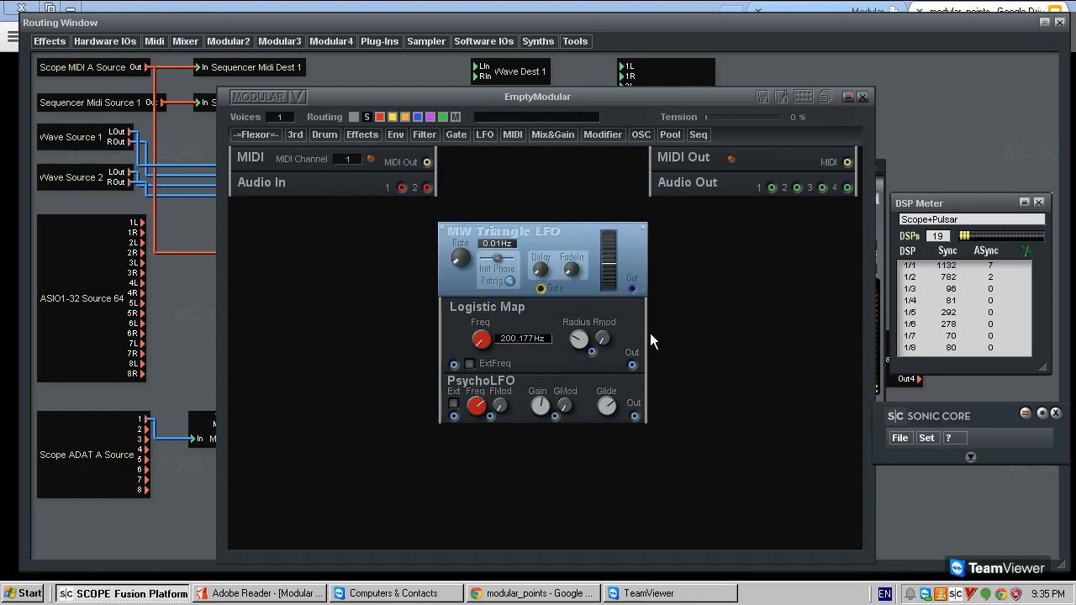
# Step: Remove the Logistic Map, MW Triangle LFO and PsychoLFO modules from the patch
pyautogui.click(576, 307)
pyautogui.press('Delete')
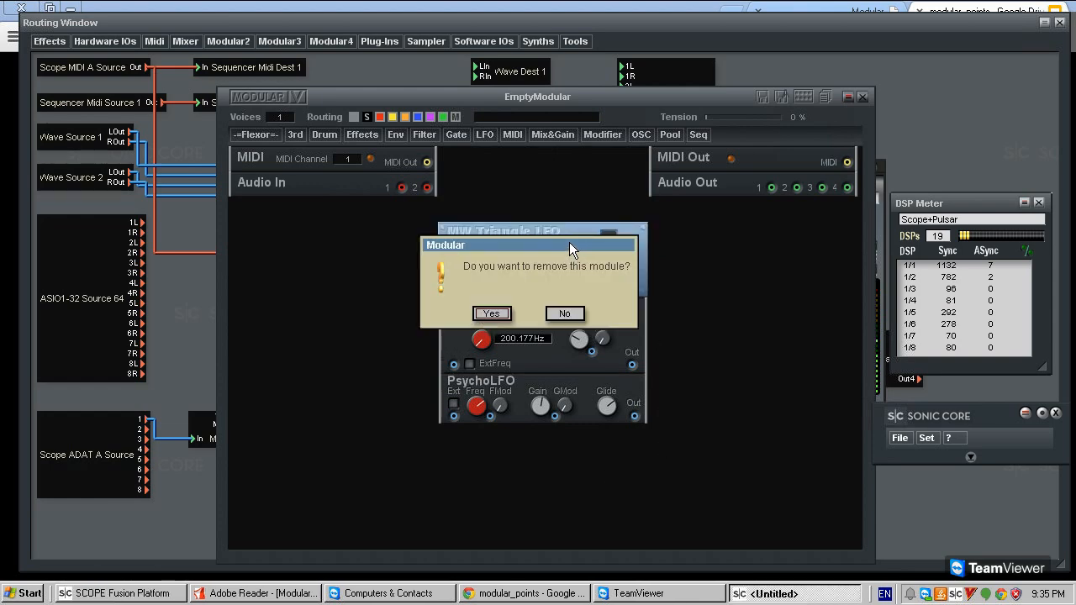
pyautogui.press('Return')
pyautogui.click(567, 238)
pyautogui.press('Delete')
pyautogui.press('Return')
pyautogui.click(525, 386)
pyautogui.press('Delete')
pyautogui.press('Return')
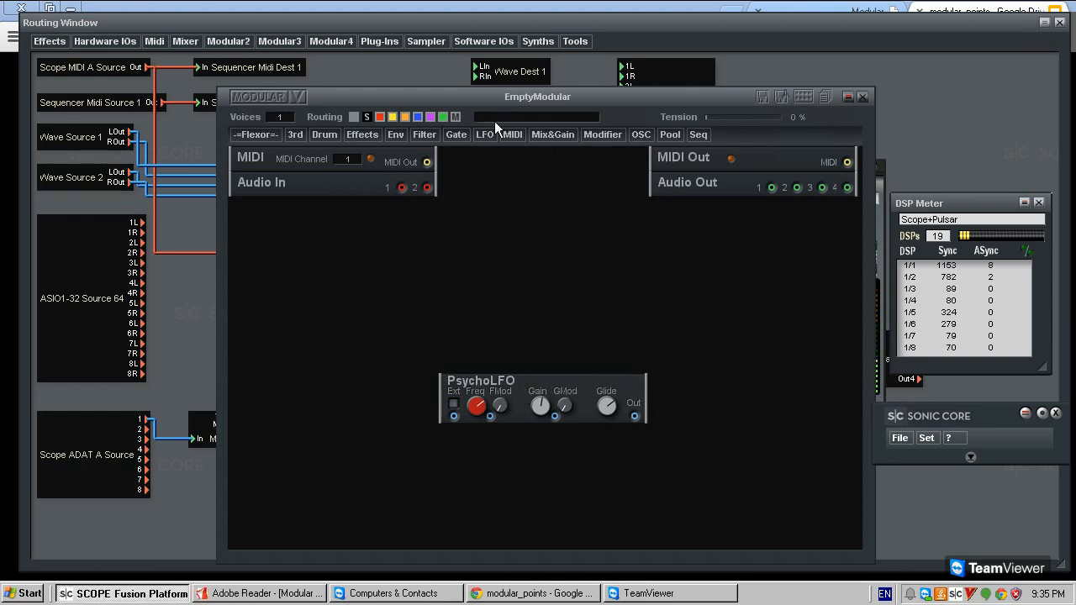
# Step: Look through the MIDI modules and add a Peak Meter from the Mix&Gain meters to the empty patch
pyautogui.click(488, 135)
pyautogui.moveTo(499, 164)
pyautogui.click(519, 136)
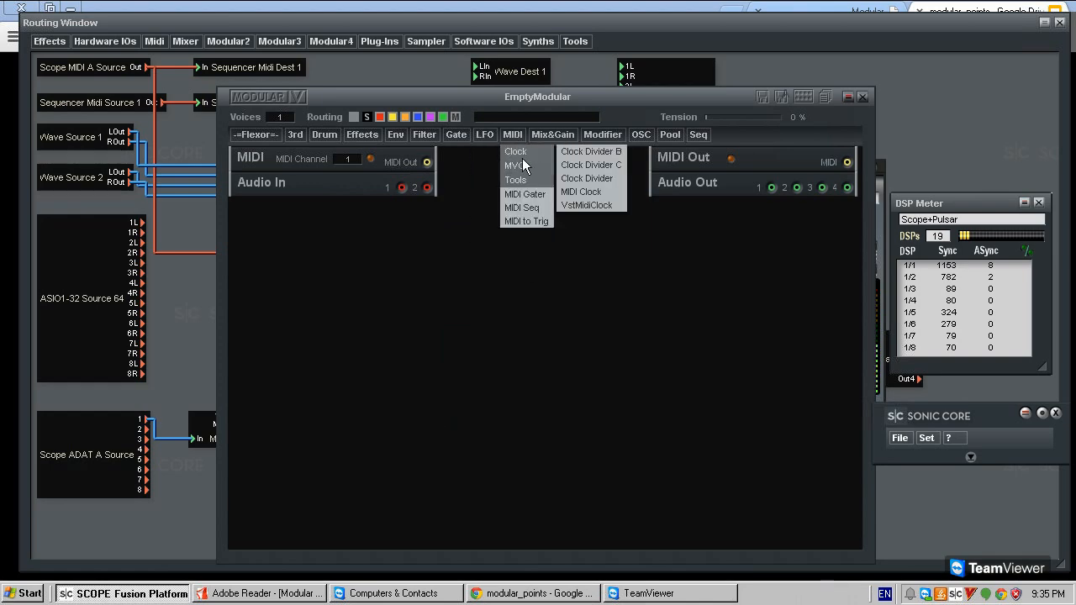
pyautogui.moveTo(532, 154)
pyautogui.moveTo(552, 135)
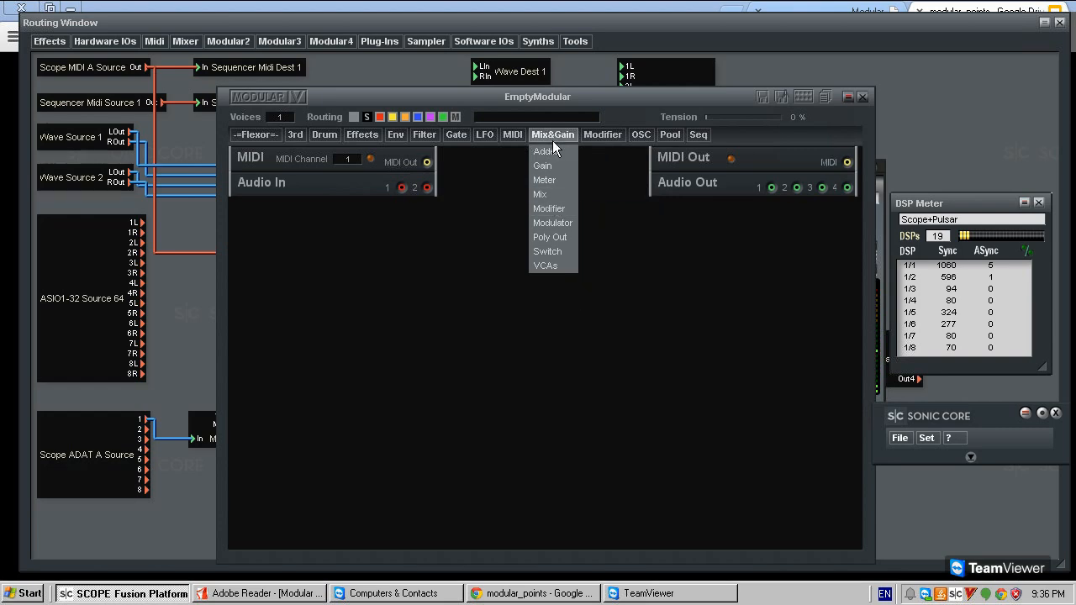
pyautogui.moveTo(555, 187)
pyautogui.click(610, 181)
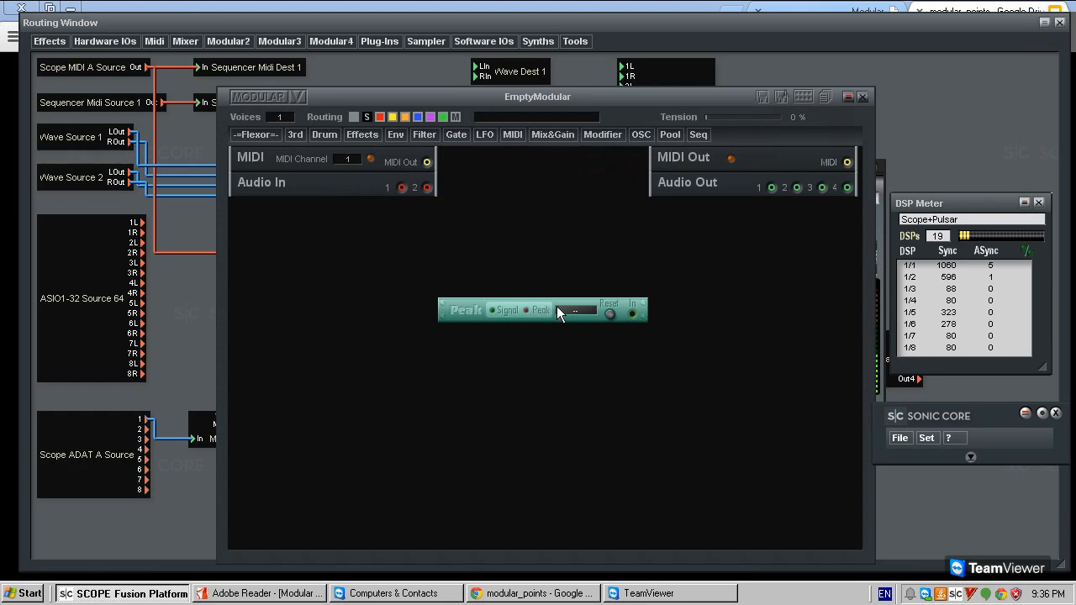
# Step: Examine the modules offered in the Mix&Gain, Modifier and OSC categories
pyautogui.click(548, 135)
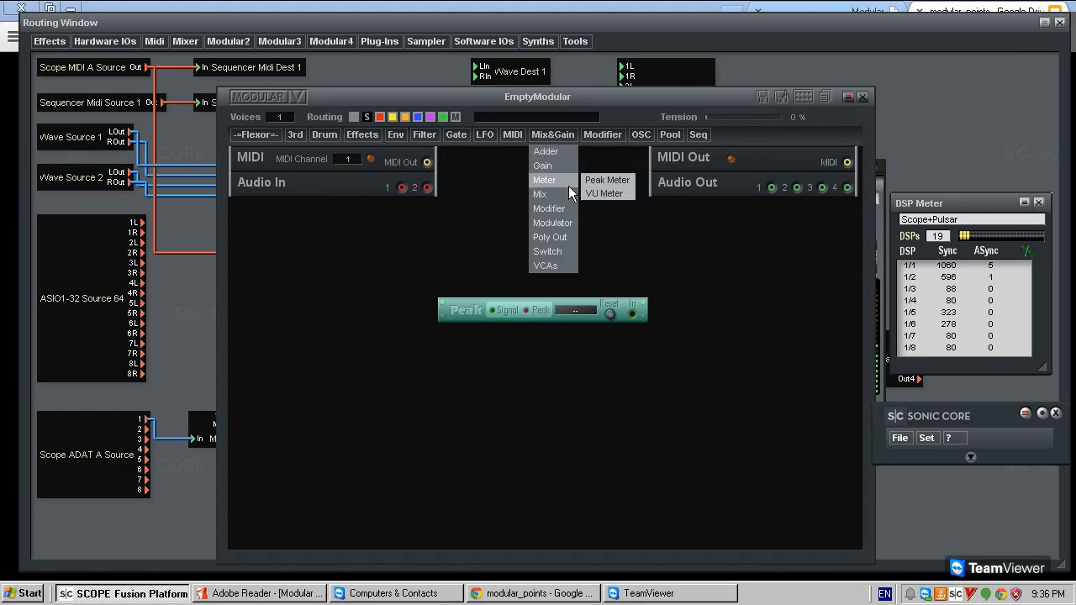
pyautogui.moveTo(567, 213)
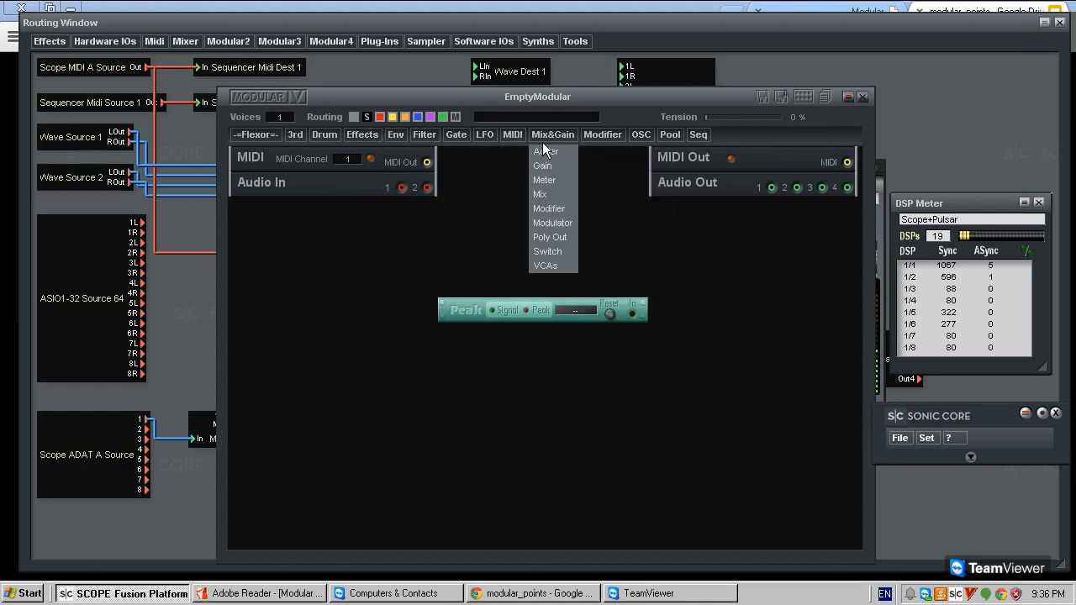
pyautogui.click(592, 135)
pyautogui.moveTo(631, 170)
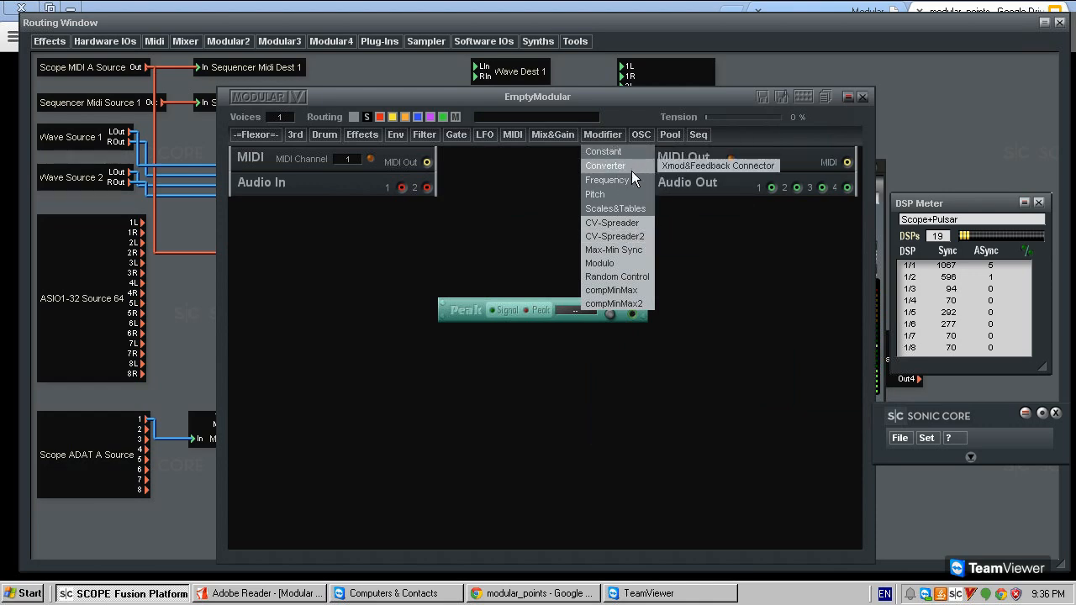
pyautogui.moveTo(639, 149)
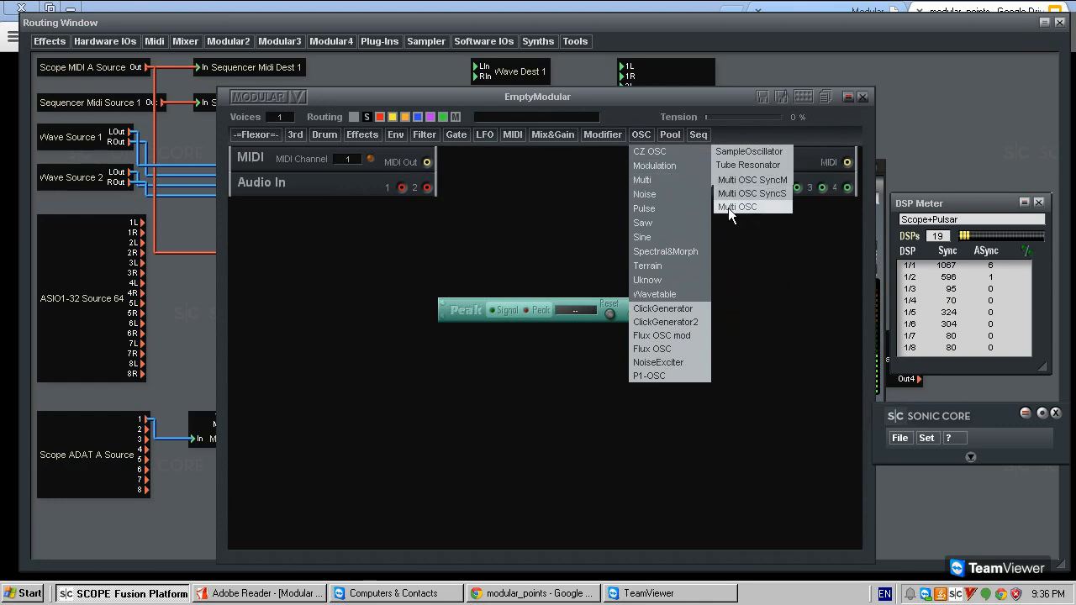
pyautogui.moveTo(679, 207)
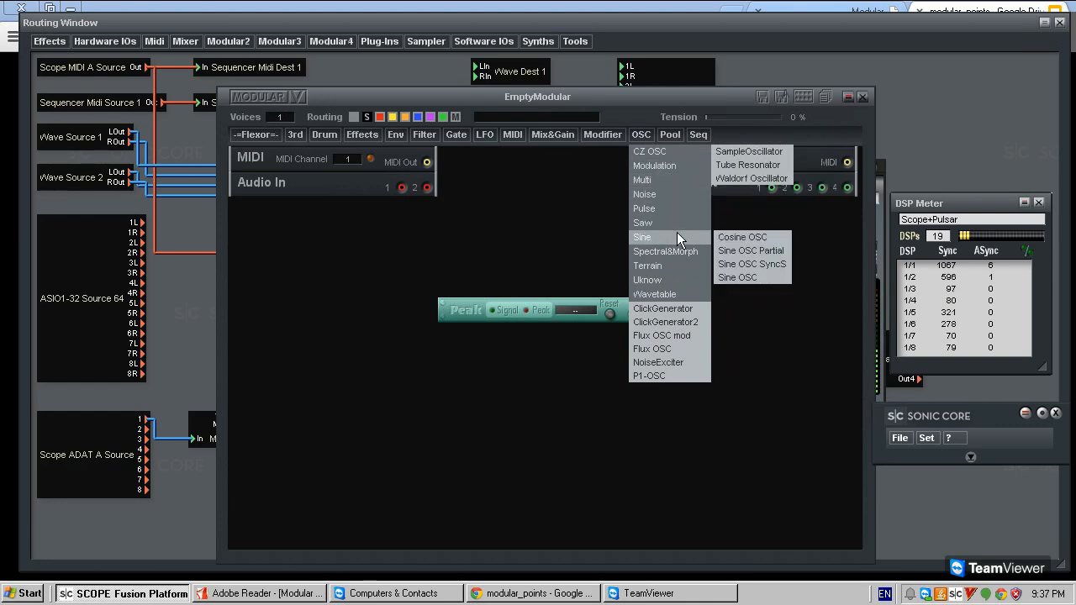
# Step: Add a CZ Pulse oscillator below the Peak module
pyautogui.moveTo(670, 232)
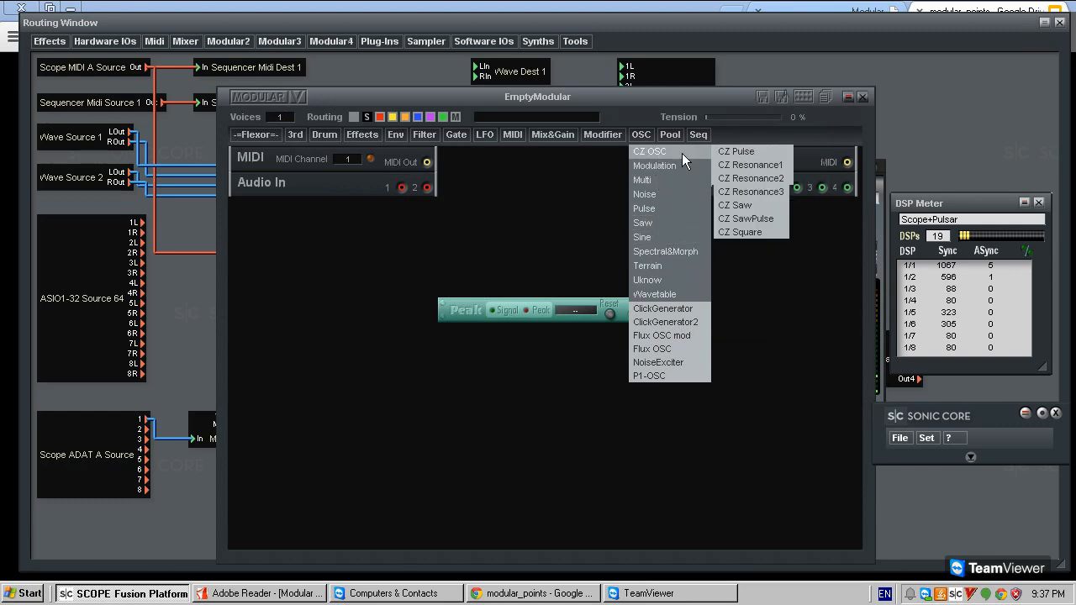
pyautogui.click(739, 153)
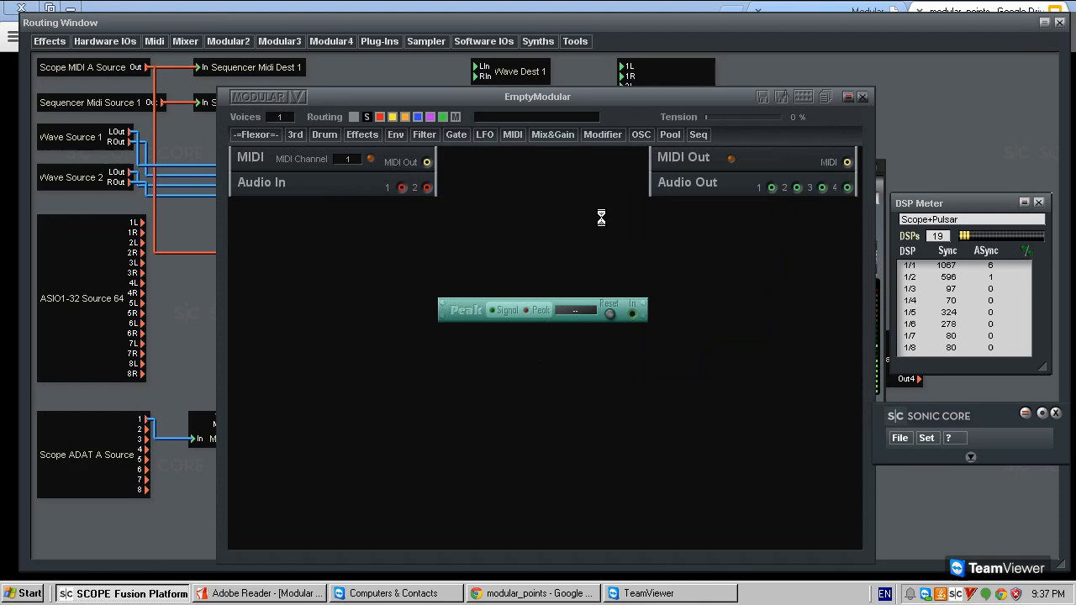
pyautogui.click(641, 135)
pyautogui.moveTo(540, 353)
pyautogui.mouseDown()
pyautogui.moveTo(533, 344)
pyautogui.moveTo(528, 362)
pyautogui.mouseUp()
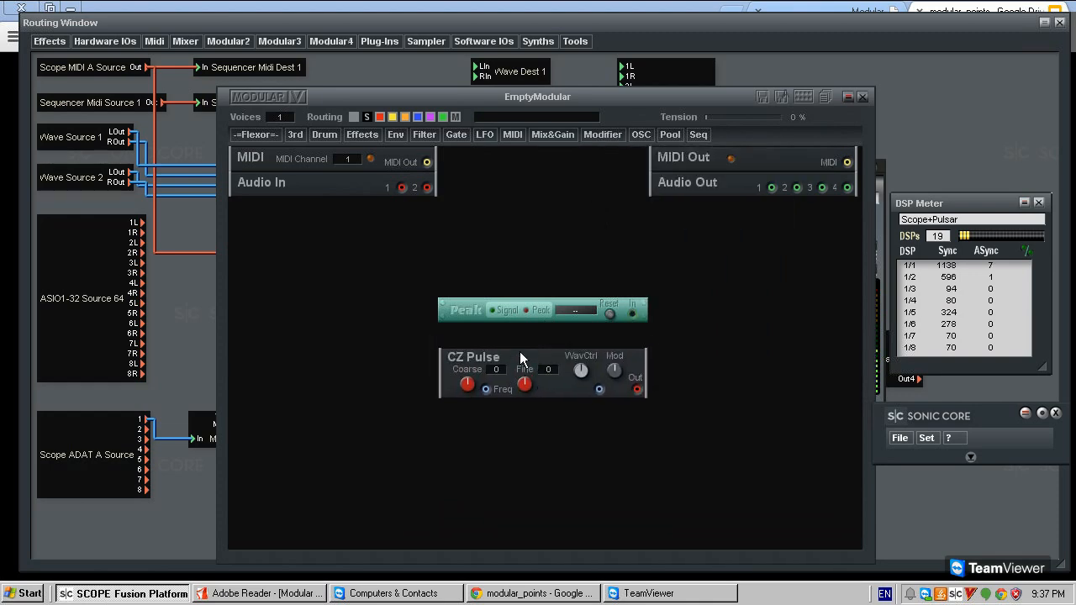
# Step: Remove the CZ Pulse module and add a Terrain4 oscillator below the Peak module in its place
pyautogui.rightClick(532, 352)
pyautogui.click(543, 385)
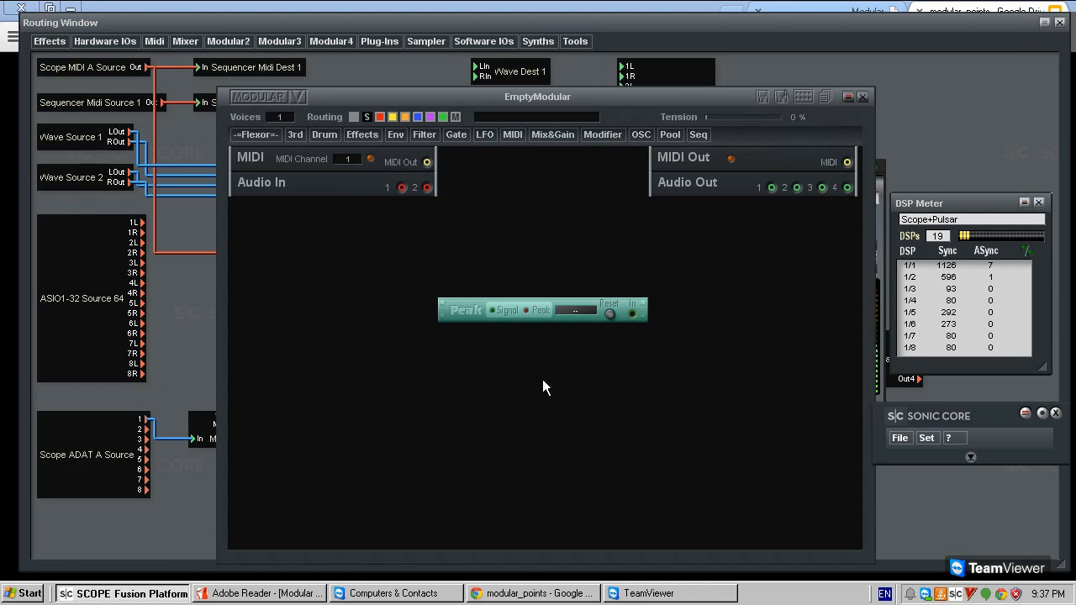
pyautogui.click(642, 133)
pyautogui.moveTo(683, 252)
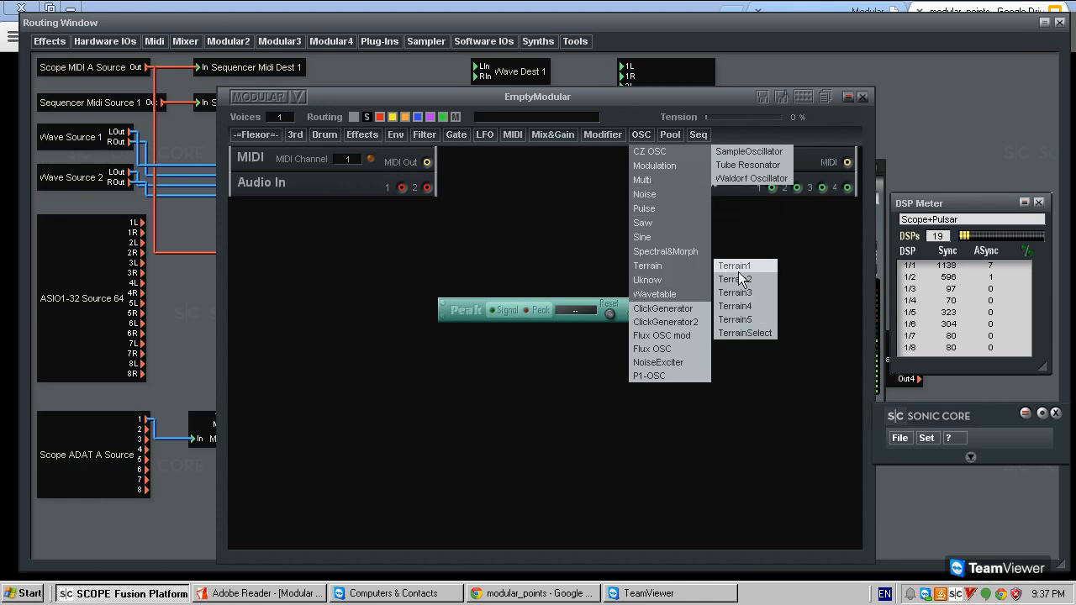
pyautogui.click(746, 301)
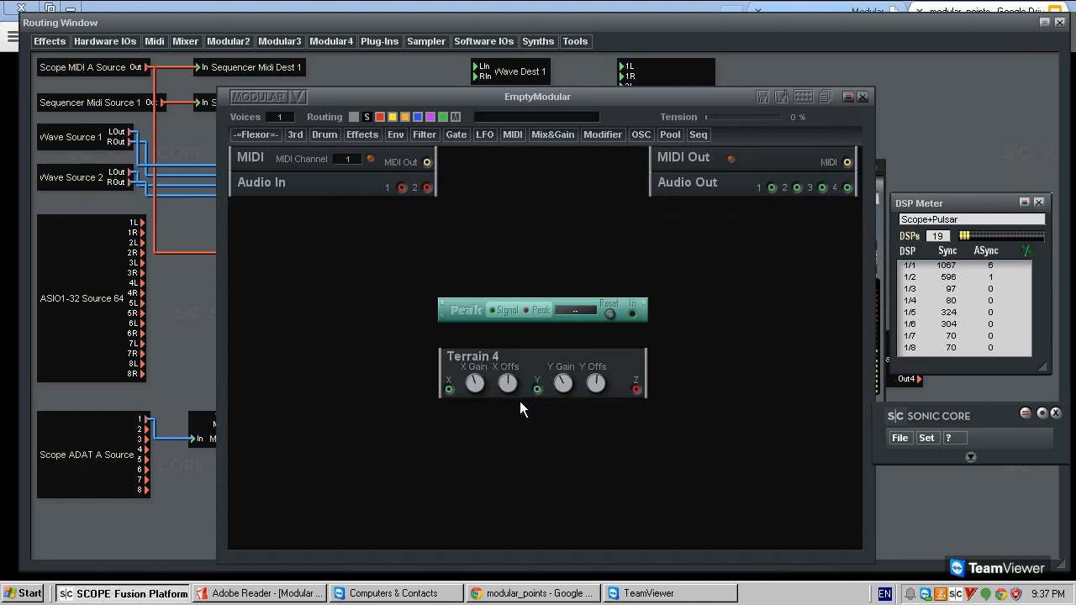
# Step: Remove the Terrain 4 module and add a Wavetable OSC below the Peak module
pyautogui.rightClick(538, 358)
pyautogui.click(552, 336)
pyautogui.click(649, 135)
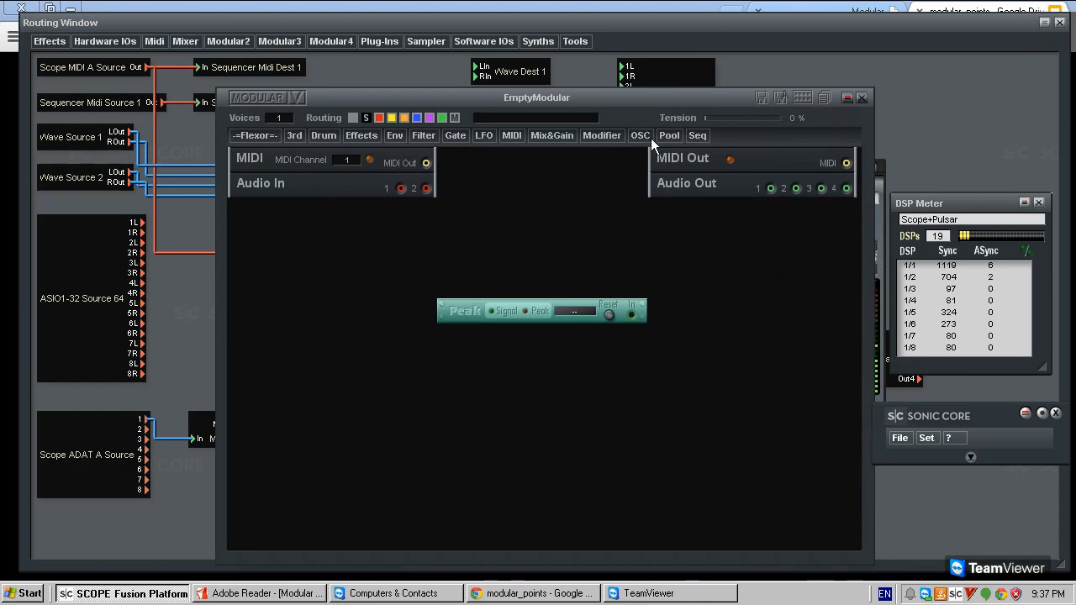
pyautogui.moveTo(692, 293)
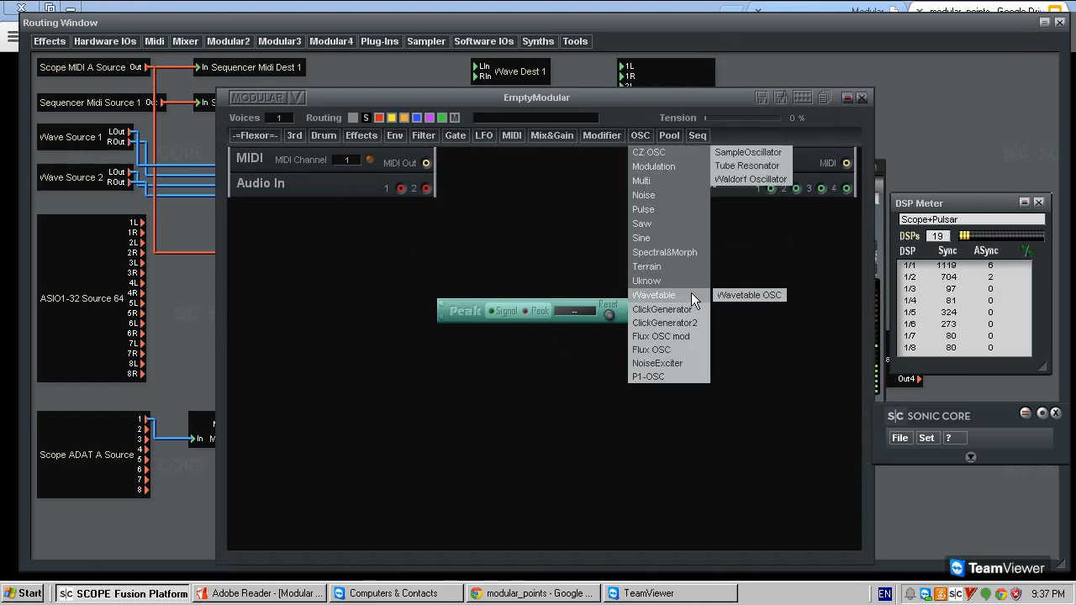
pyautogui.click(740, 301)
# Step: Add a NoiseExciter above the Peak module and a P1-OSC between the Peak and wavetableOSC modules
pyautogui.click(639, 135)
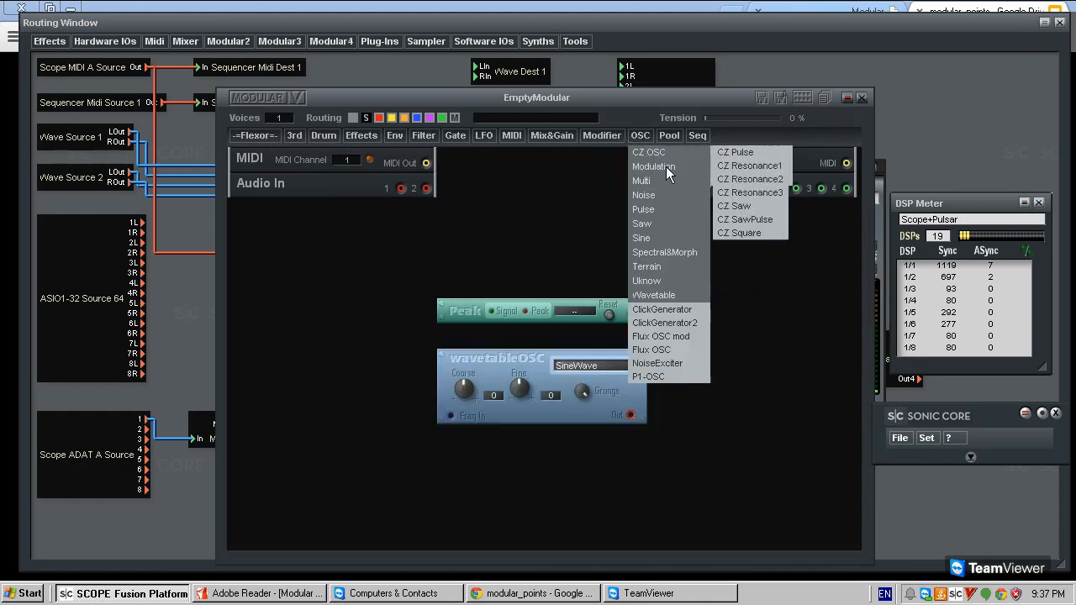
pyautogui.click(682, 364)
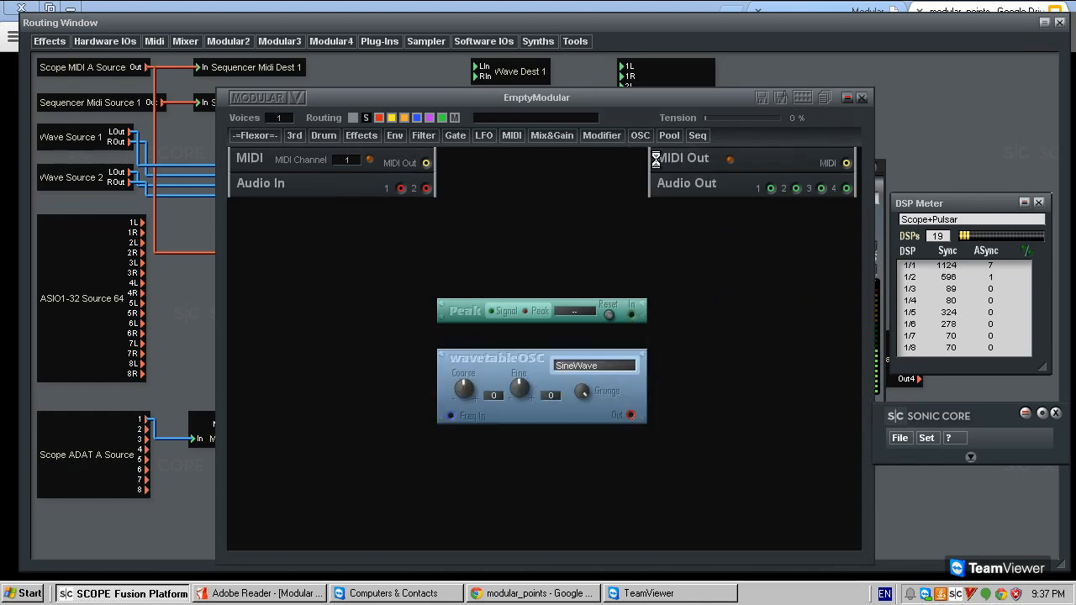
pyautogui.click(638, 136)
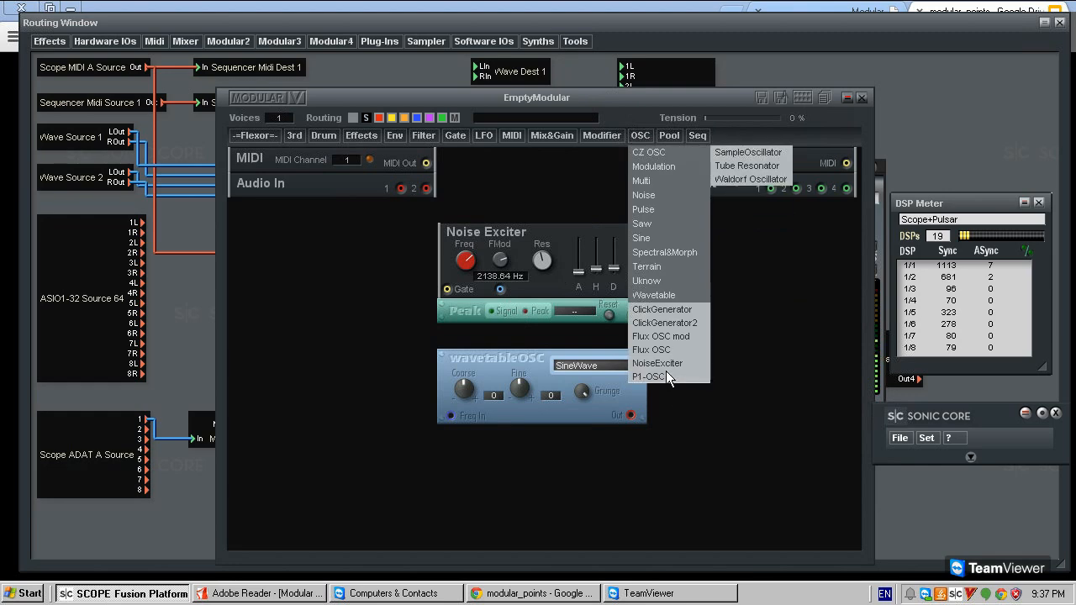
pyautogui.click(665, 376)
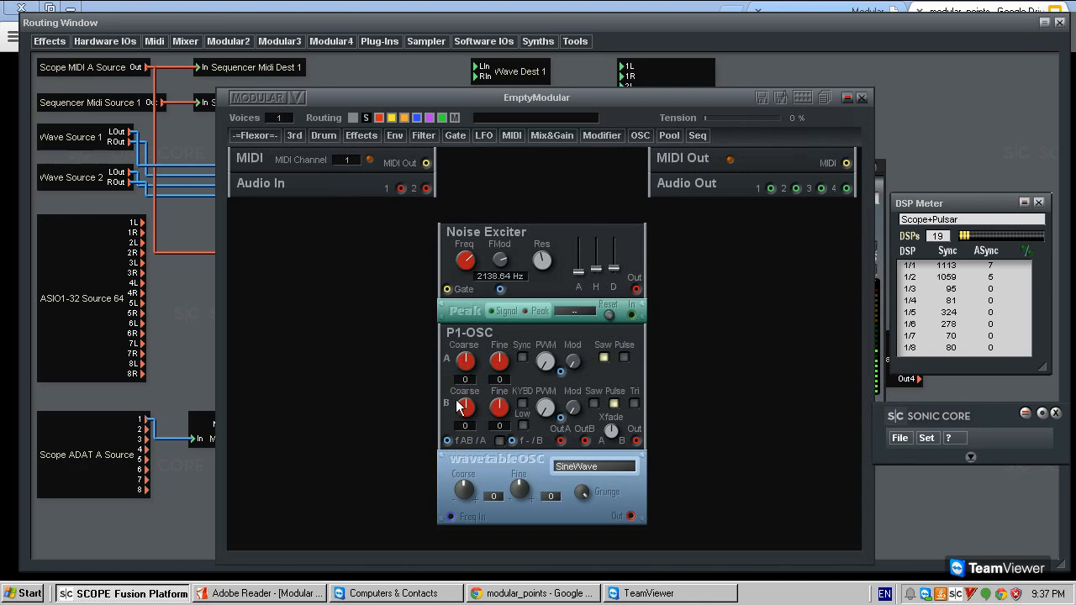
# Step: Remove the P1-OSC, Noise Exciter, Peak and wavetableOSC modules from the patch
pyautogui.rightClick(606, 354)
pyautogui.click(595, 375)
pyautogui.rightClick(513, 236)
pyautogui.click(528, 276)
pyautogui.rightClick(479, 308)
pyautogui.click(475, 323)
pyautogui.rightClick(494, 475)
pyautogui.click(517, 513)
# Step: Add the Standard sample pool to the patch and remove it again
pyautogui.click(675, 136)
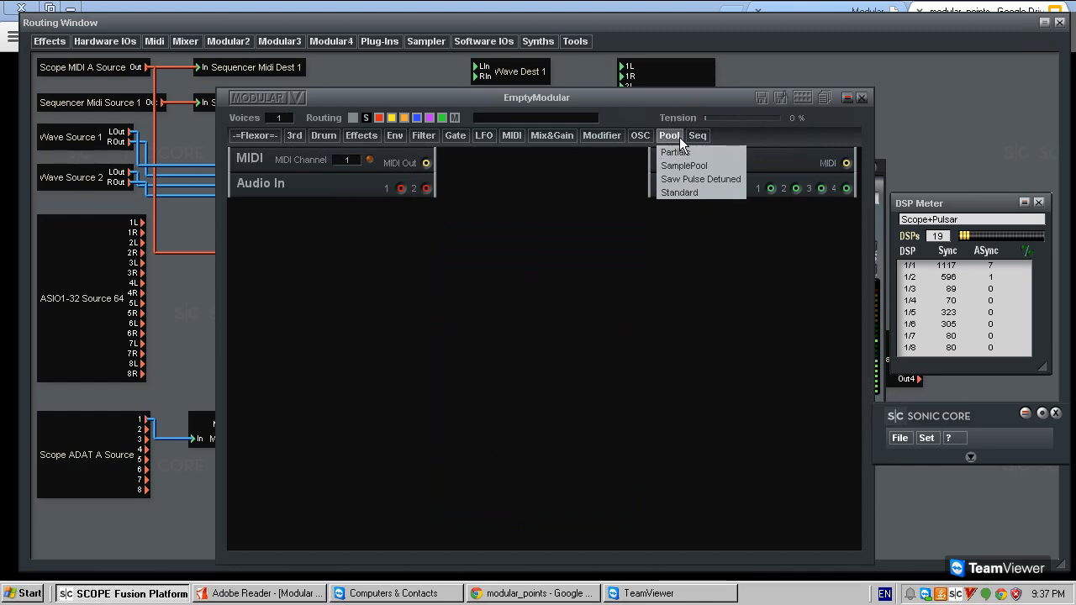
pyautogui.click(694, 194)
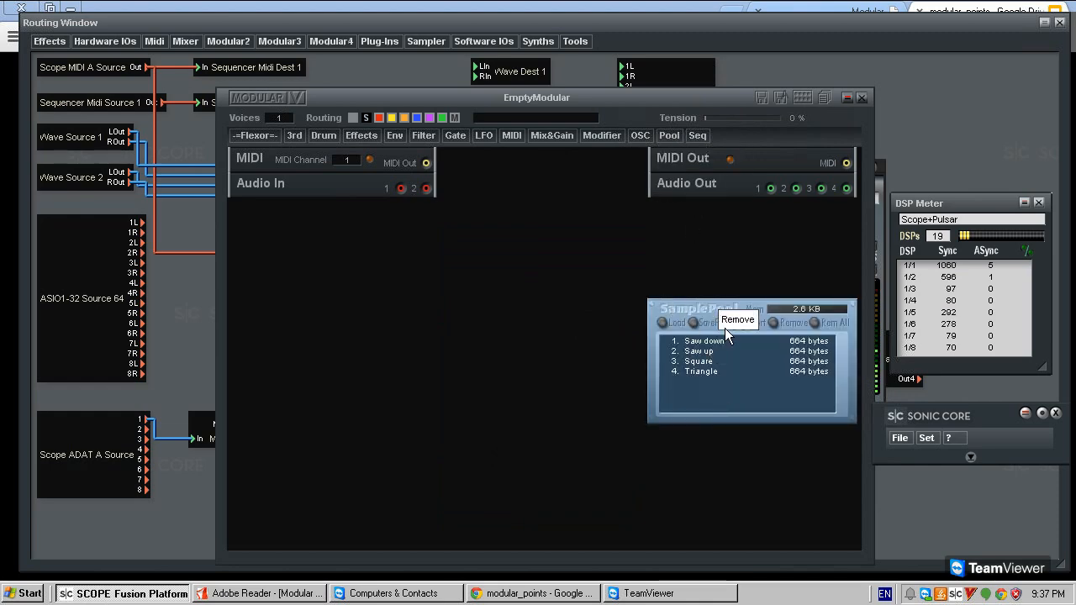
pyautogui.click(726, 326)
# Step: Add a GateSEQ1 sequencer module to the empty patch
pyautogui.click(700, 135)
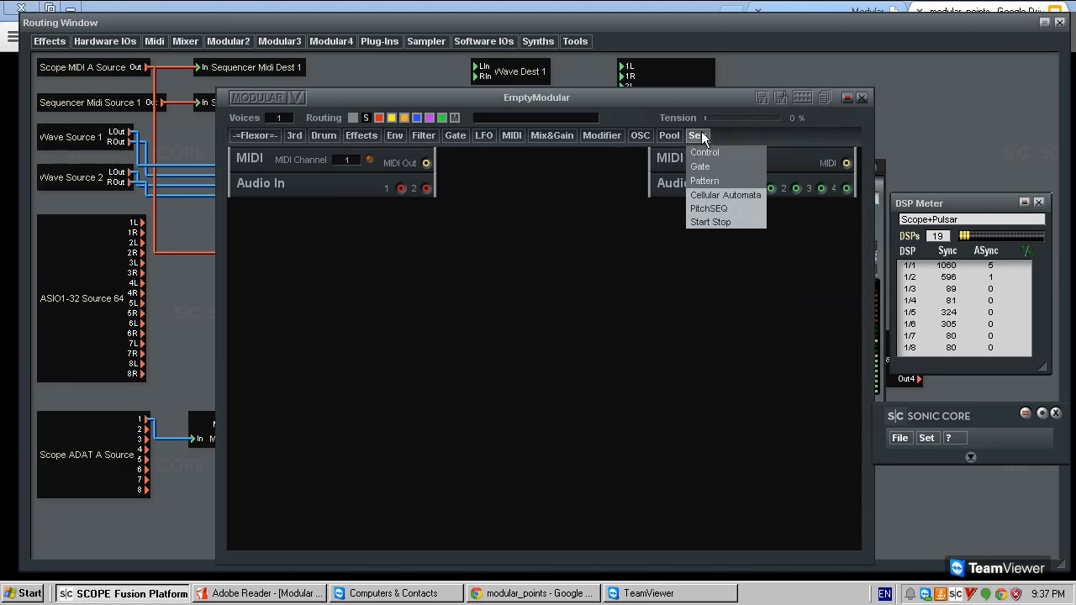
pyautogui.moveTo(749, 168)
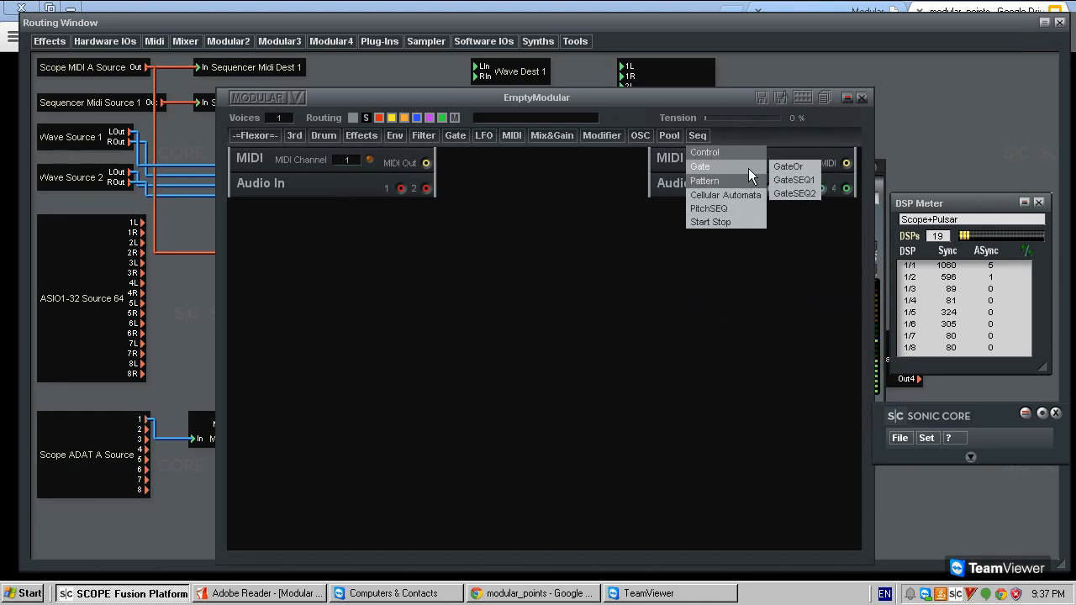
pyautogui.click(793, 179)
pyautogui.click(551, 272)
# Step: Add a PitchSEQ sequencer module above the Gate SEQ1 module
pyautogui.click(696, 136)
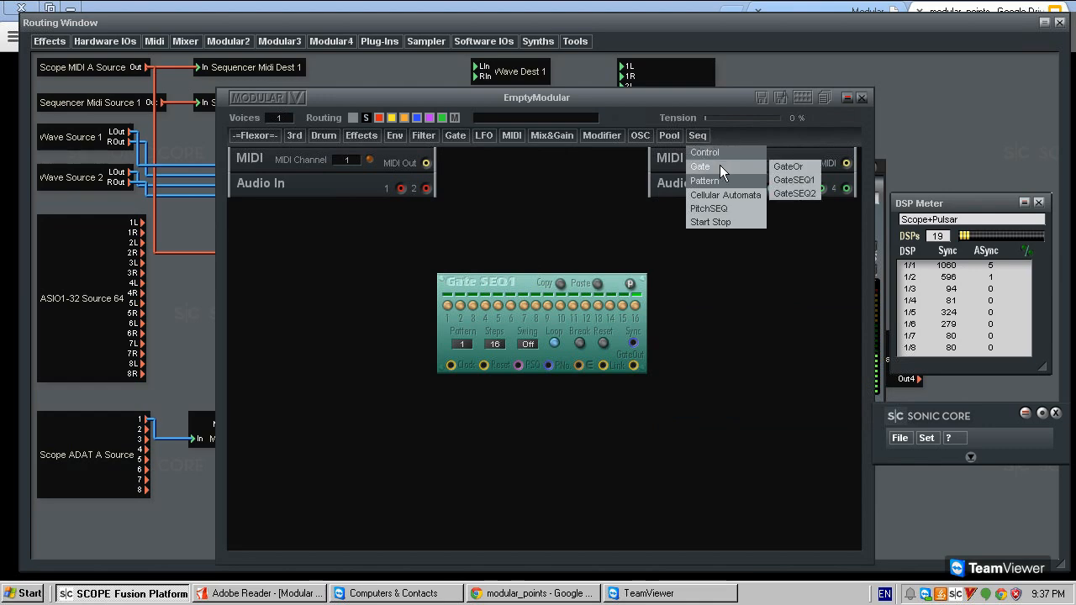
pyautogui.click(728, 210)
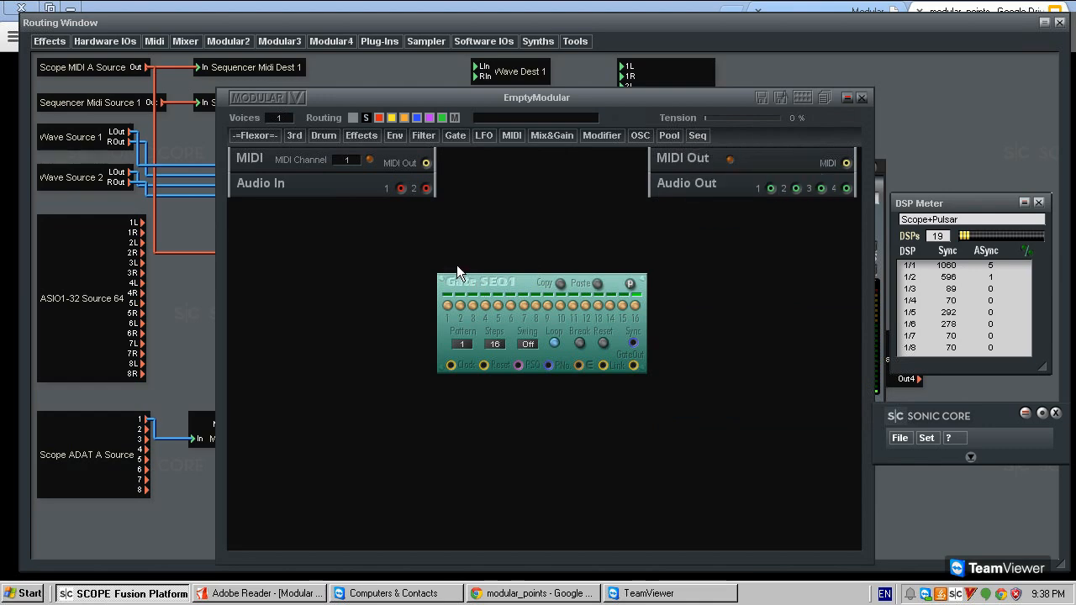
pyautogui.click(466, 265)
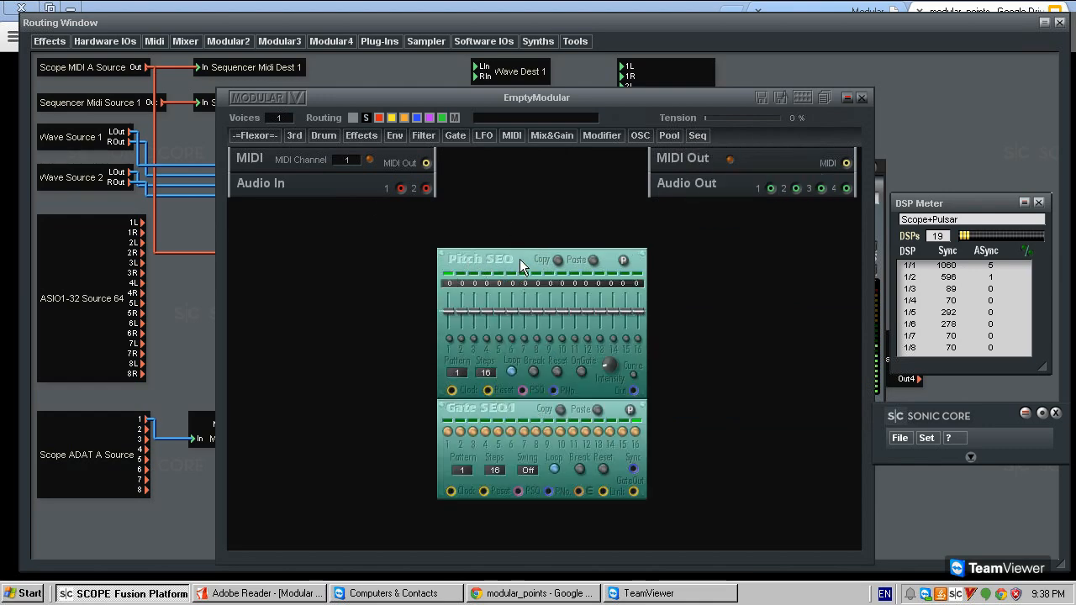
# Step: Remove the Pitch SEQ and Gate SEQ1 modules from the patch
pyautogui.press('Delete')
pyautogui.press('Return')
pyautogui.click(538, 405)
pyautogui.press('Delete')
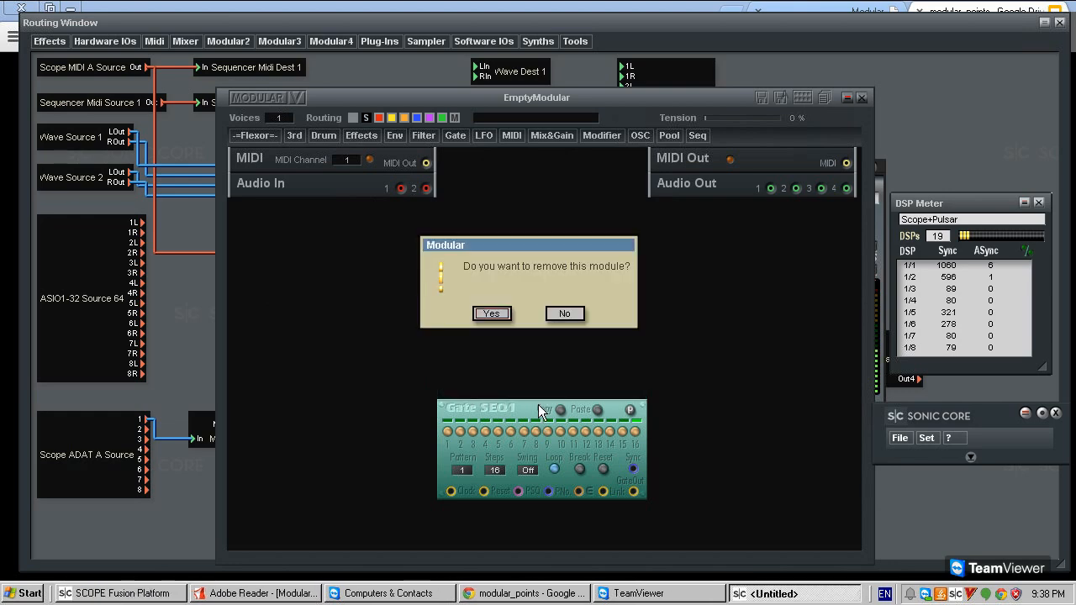
pyautogui.press('Return')
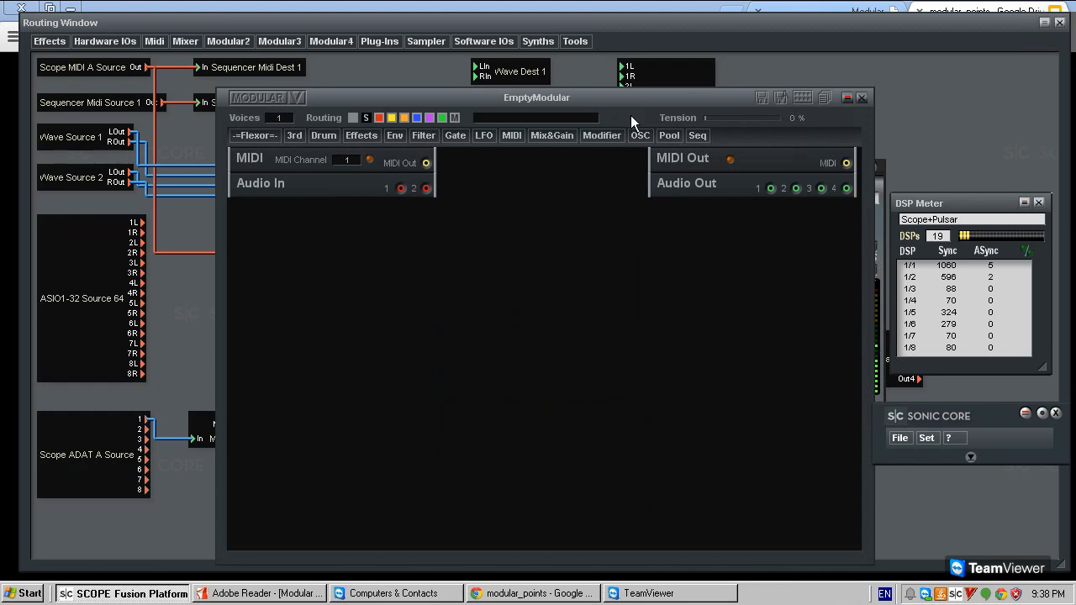
# Step: Shift the patch window slightly and look over the Drum, Effects and Seq module categories
pyautogui.moveTo(705, 101); pyautogui.dragTo(695, 86)
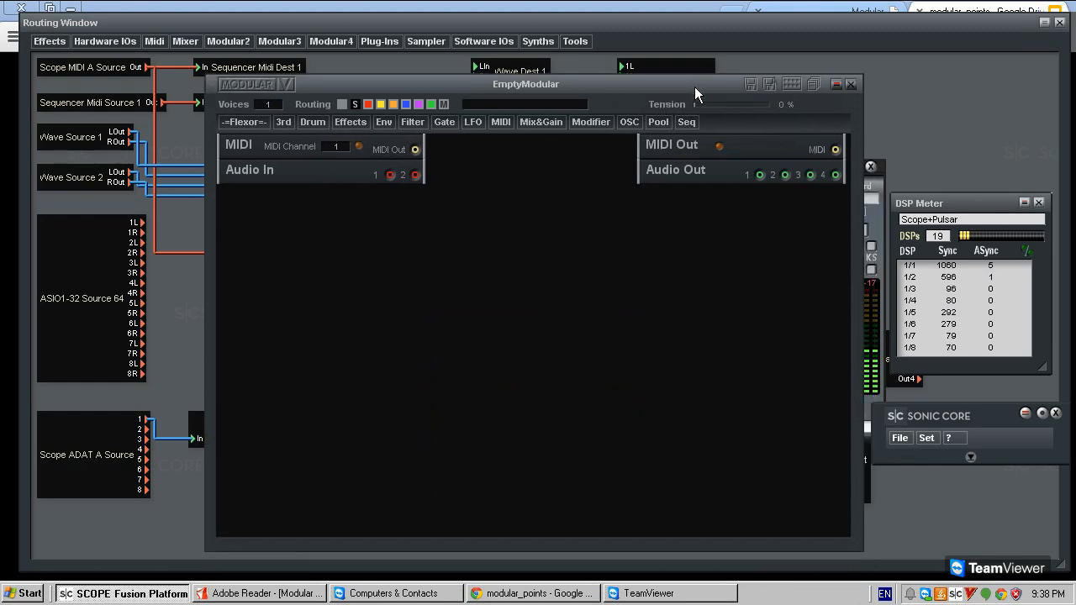
pyautogui.click(319, 124)
pyautogui.click(320, 121)
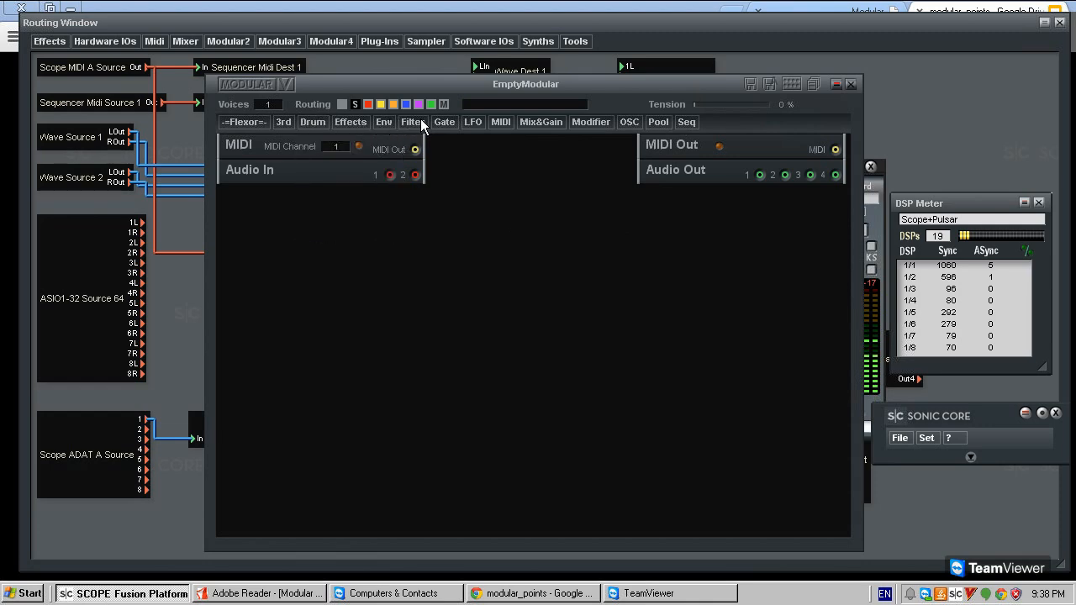
pyautogui.click(340, 127)
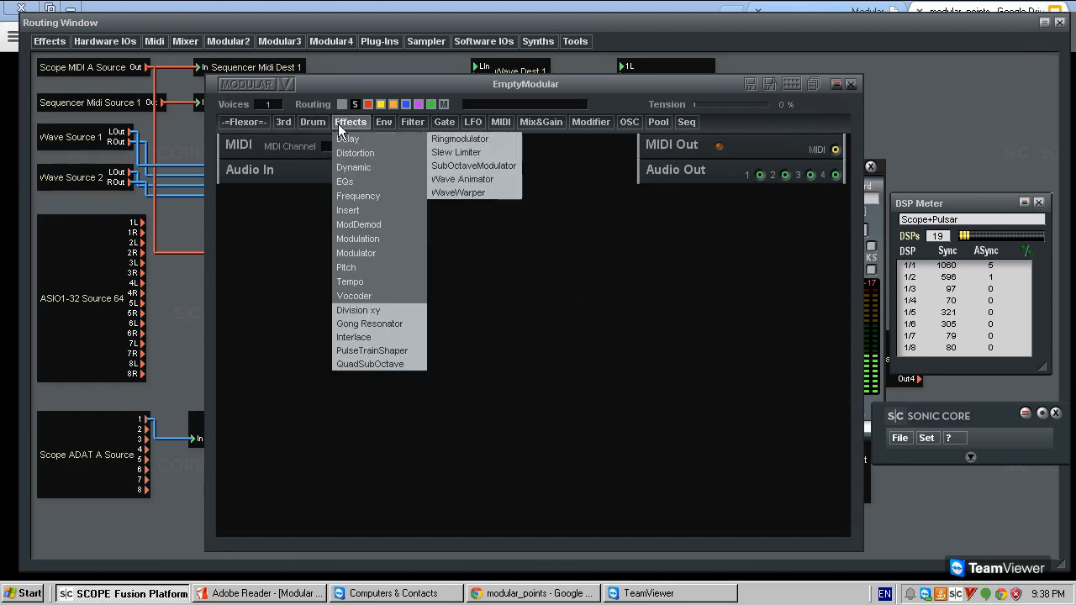
pyautogui.click(687, 123)
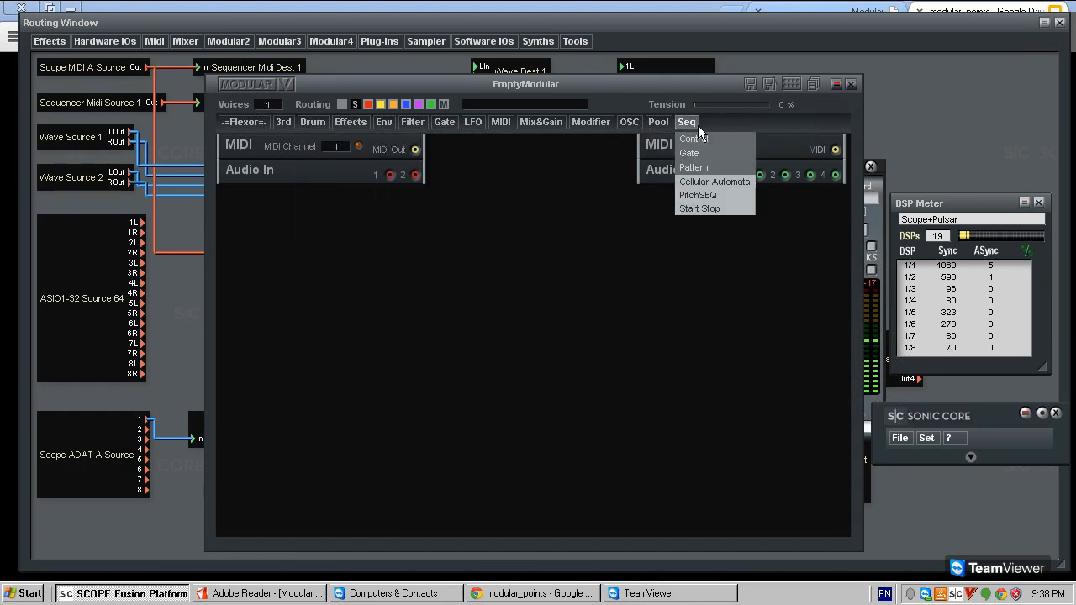
# Step: Add the faxi_logo_module01a module from the third-party fax category to the empty patch
pyautogui.moveTo(319, 310); pyautogui.dragTo(333, 294)
pyautogui.click(296, 106)
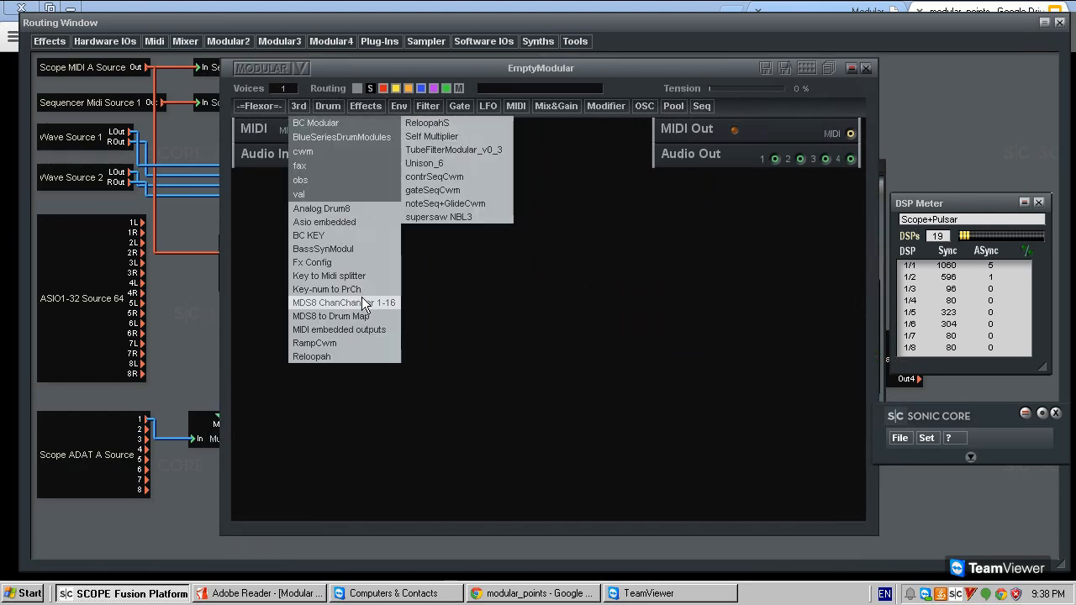
pyautogui.moveTo(338, 180)
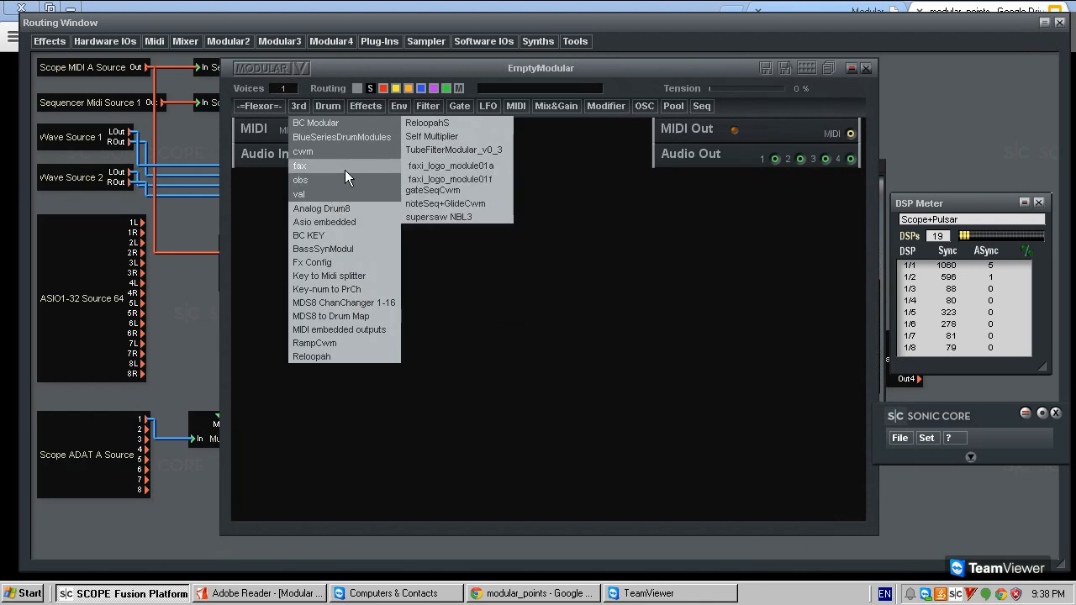
pyautogui.click(426, 169)
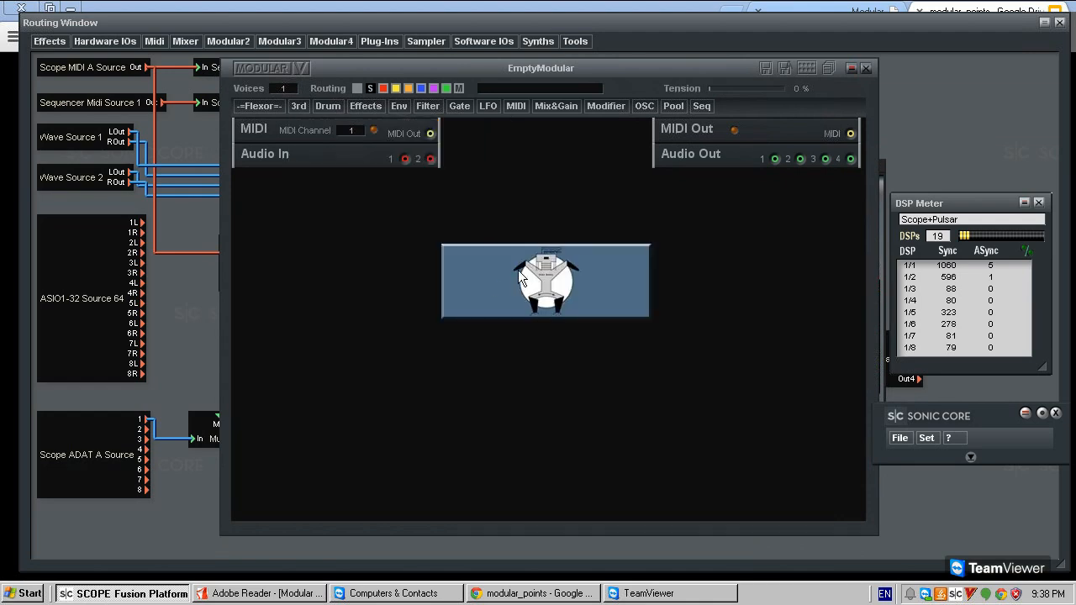
pyautogui.moveTo(499, 312); pyautogui.dragTo(509, 288)
# Step: Add the faxi_logo_module01f module below the blue logo module
pyautogui.click(298, 107)
pyautogui.moveTo(345, 167)
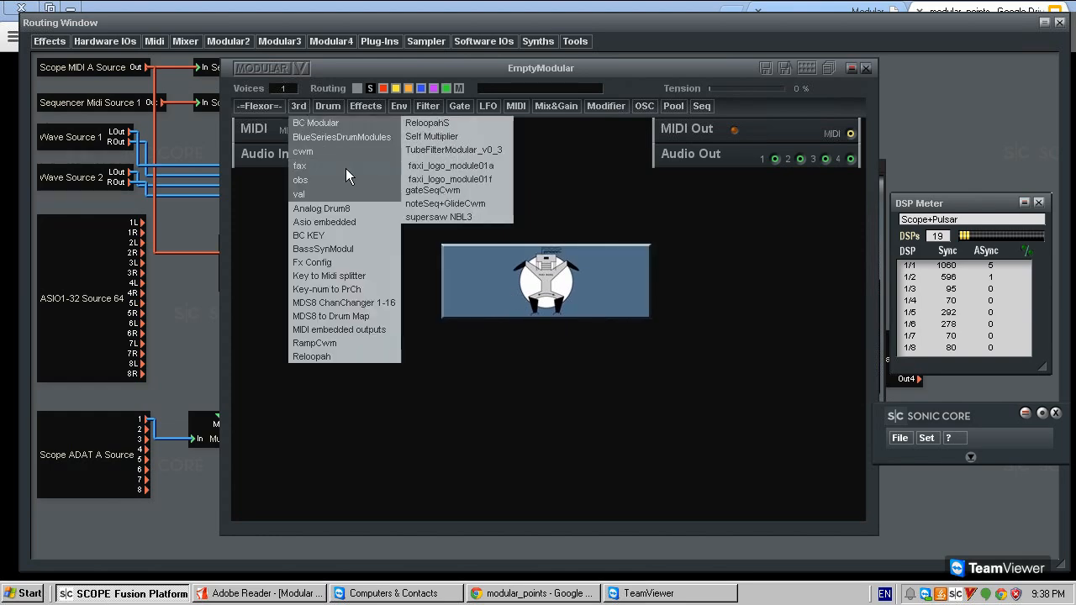
pyautogui.click(450, 179)
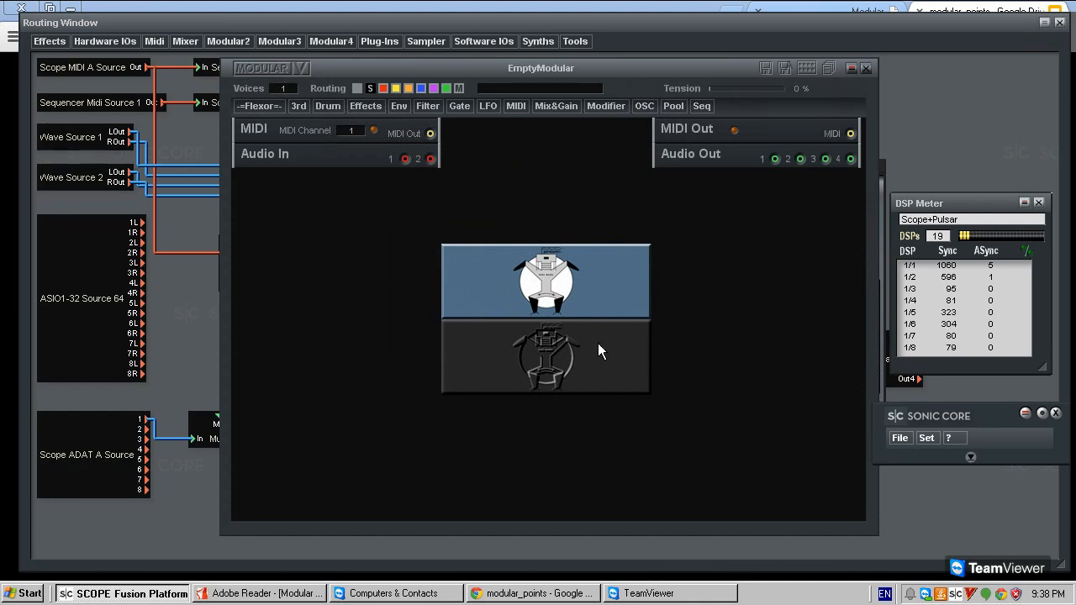
# Step: Remove both faxi logo modules from the patch
pyautogui.rightClick(602, 341)
pyautogui.click(627, 353)
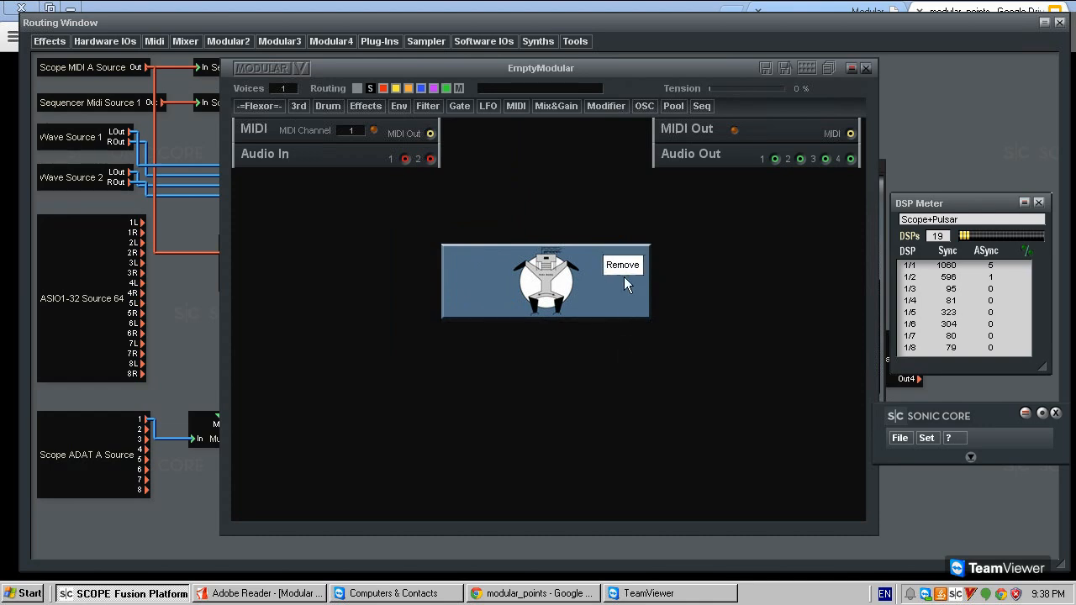
pyautogui.click(620, 265)
# Step: Add the CP-1 module from the third-party BlueSeriesDrumModules and the third-party Fx Config module to the patch
pyautogui.click(296, 106)
pyautogui.moveTo(378, 137)
pyautogui.click(443, 178)
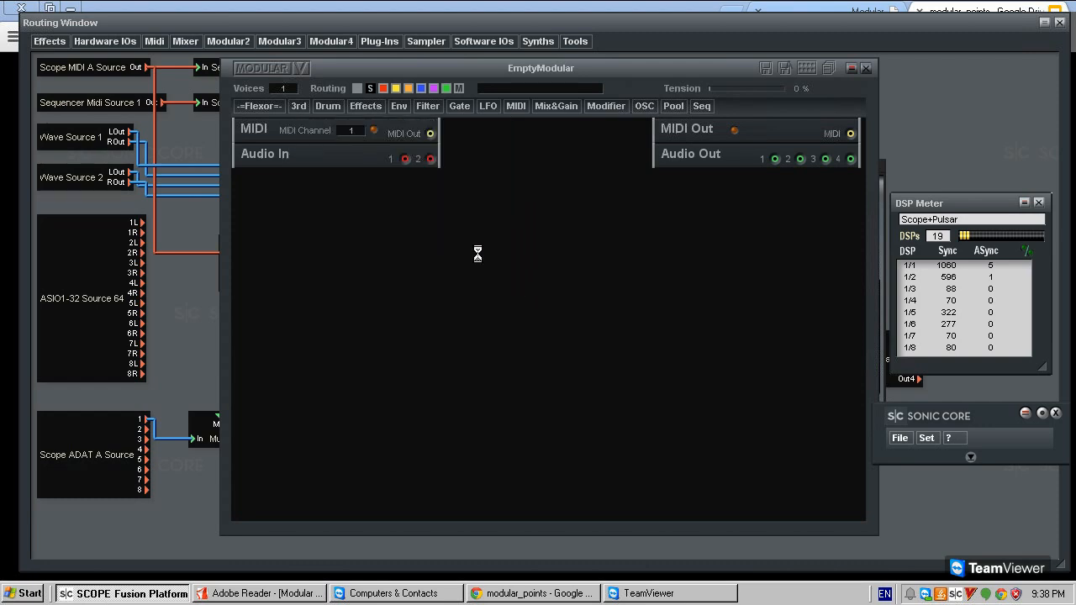
pyautogui.click(299, 105)
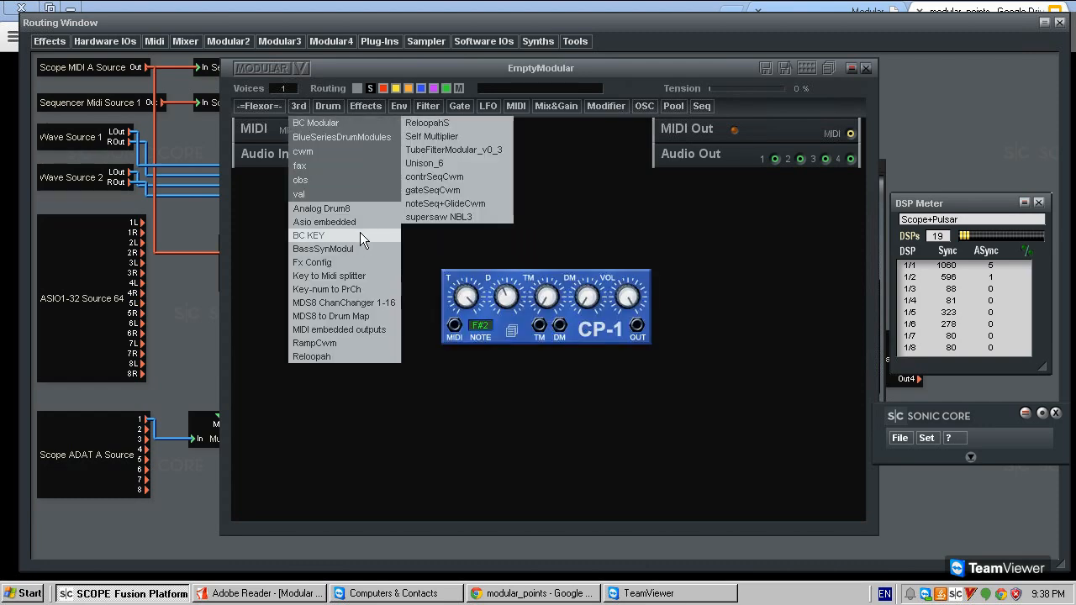
pyautogui.click(356, 261)
# Step: Remove the Fx Config and CP-1 modules so the patch is empty
pyautogui.rightClick(585, 411)
pyautogui.click(606, 417)
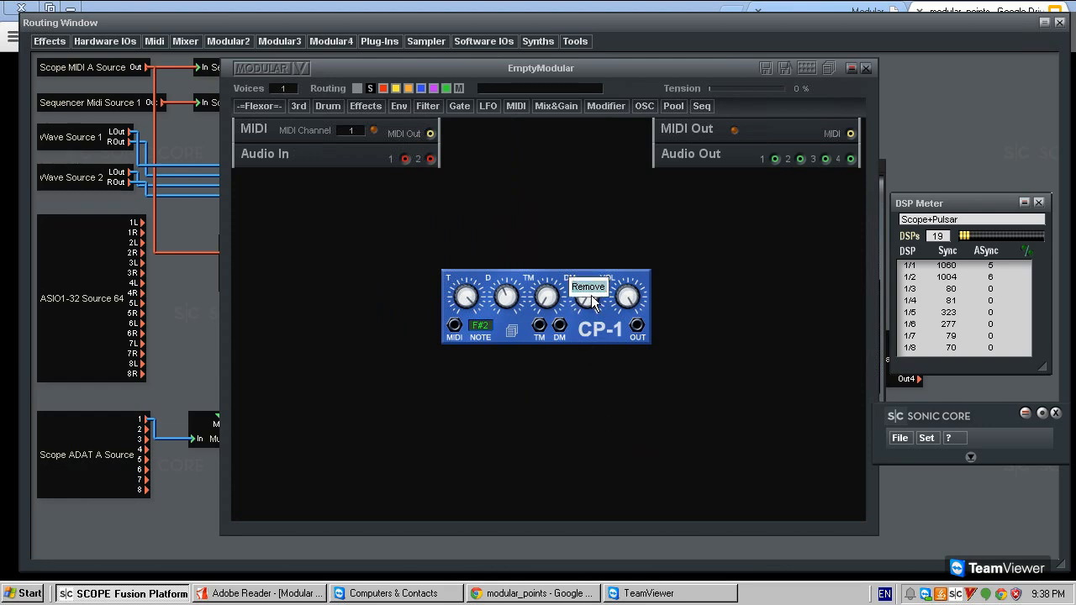
pyautogui.press('Delete')
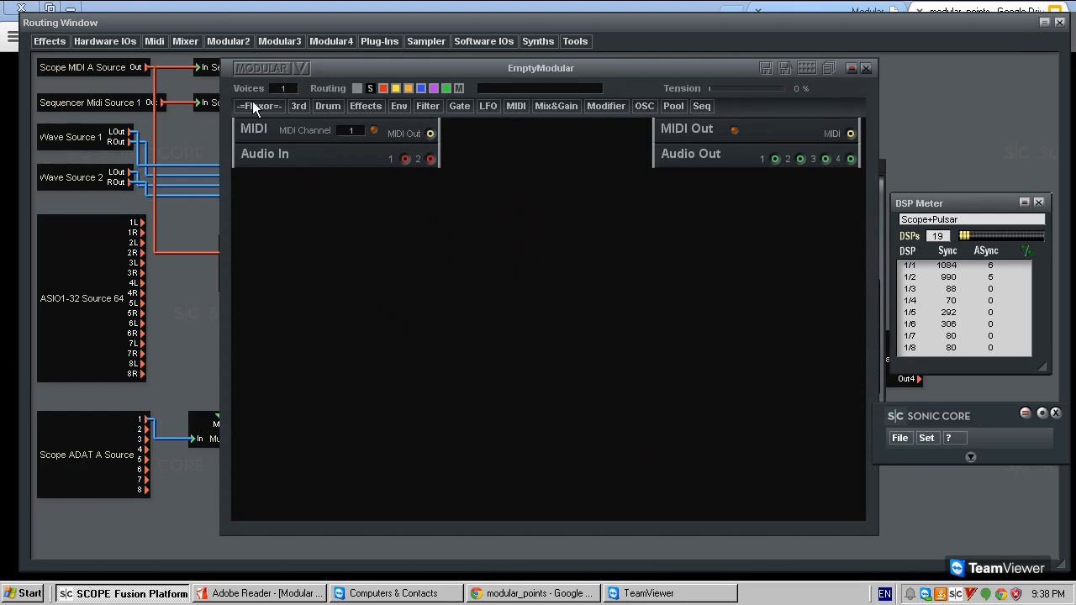
# Step: Look through the Flexor module categories, including Delays, Sequencers, Shapers and Credits
pyautogui.click(253, 106)
pyautogui.moveTo(262, 166)
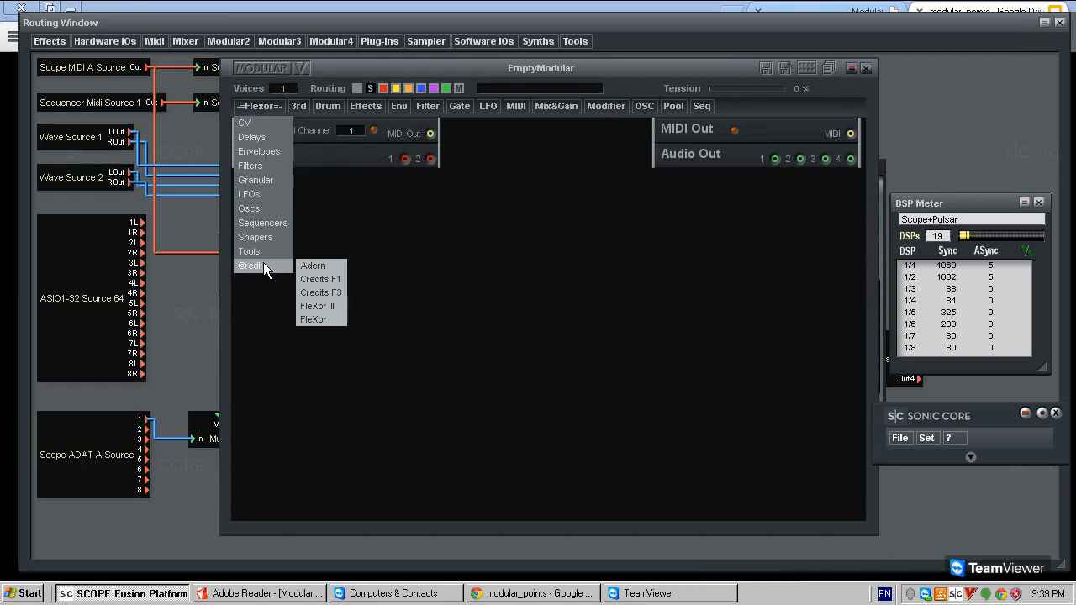
pyautogui.moveTo(270, 145)
pyautogui.moveTo(317, 171)
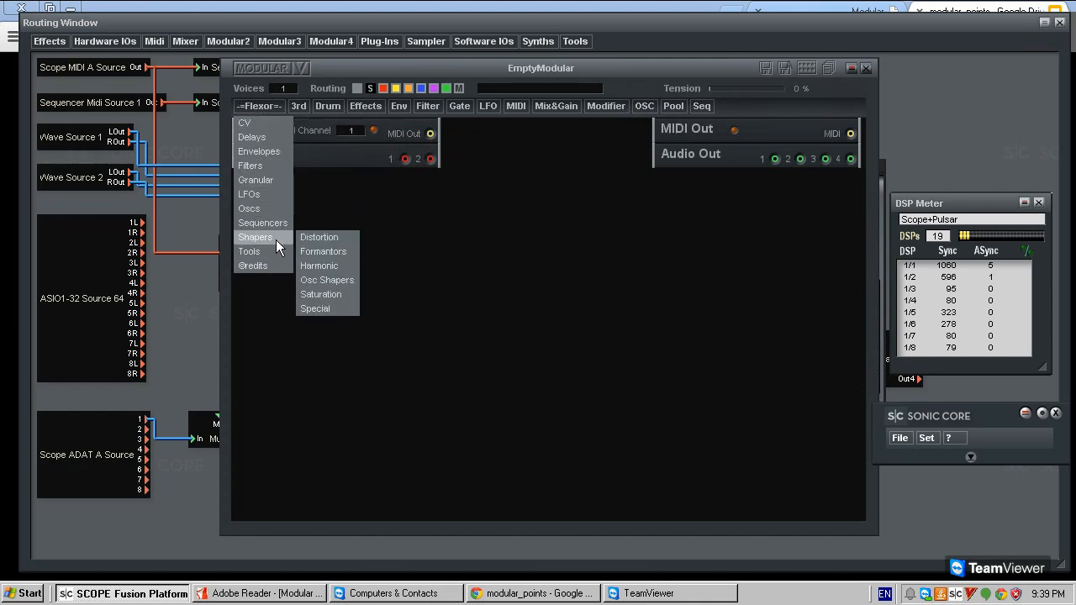
pyautogui.moveTo(266, 225)
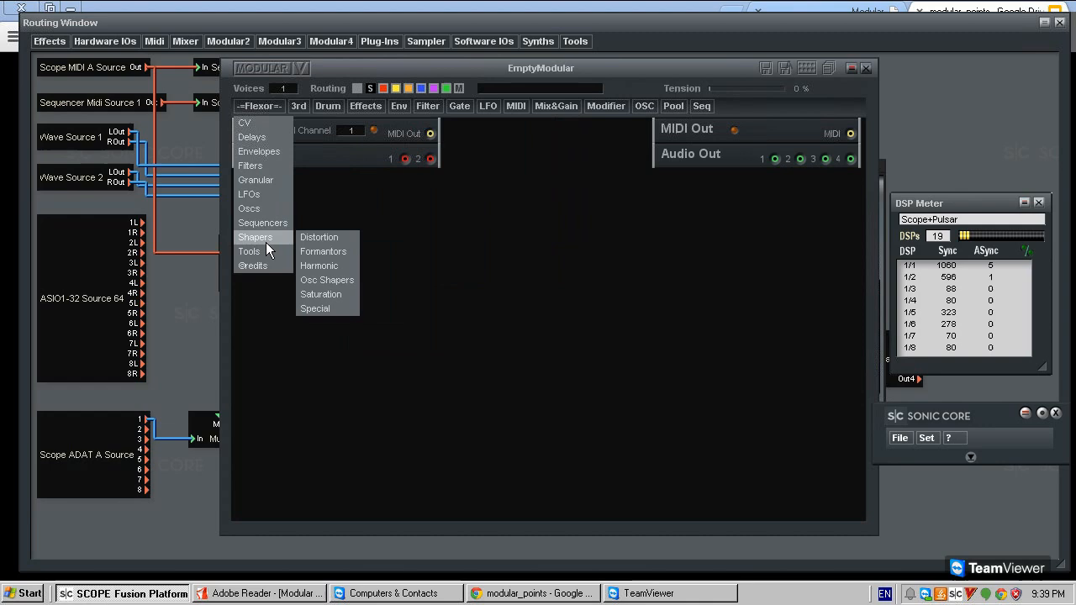
pyautogui.moveTo(267, 248)
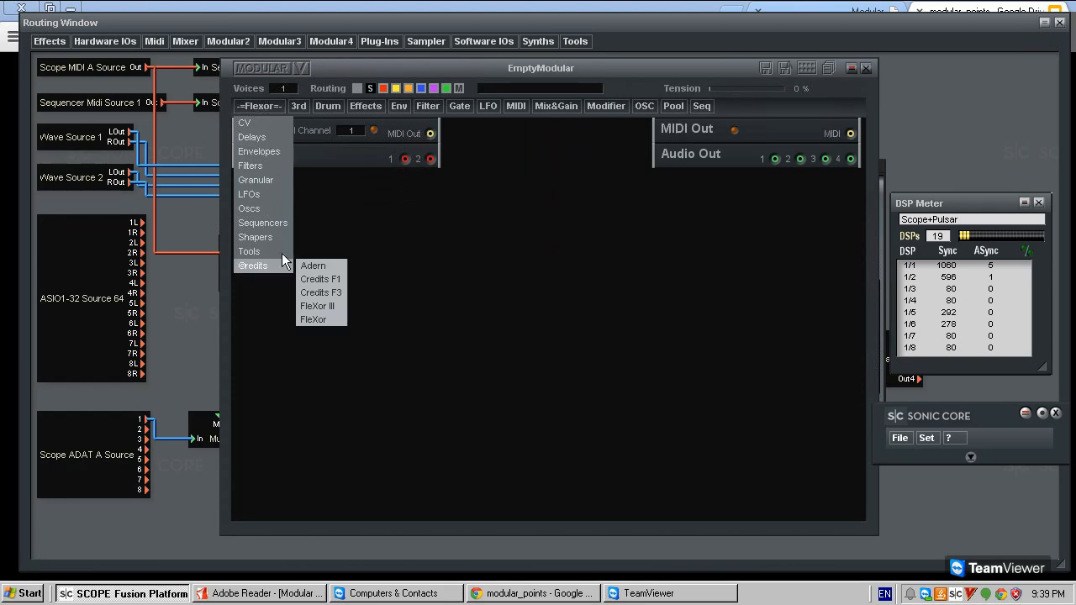
pyautogui.click(562, 318)
# Step: Compare the Flexor categories with the standard Drum and Filter module categories
pyautogui.click(257, 108)
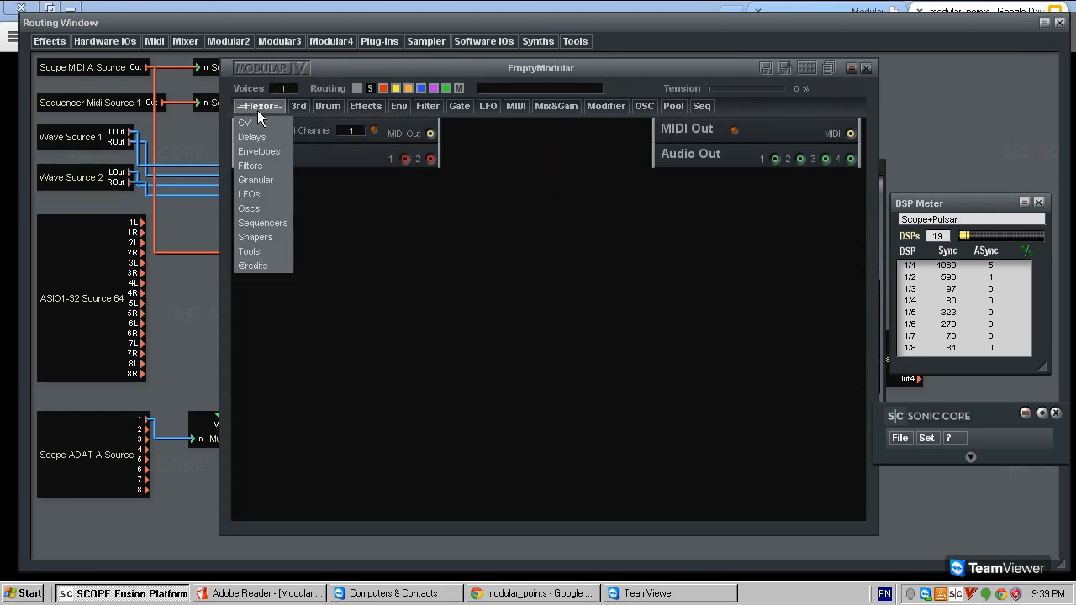
pyautogui.click(431, 107)
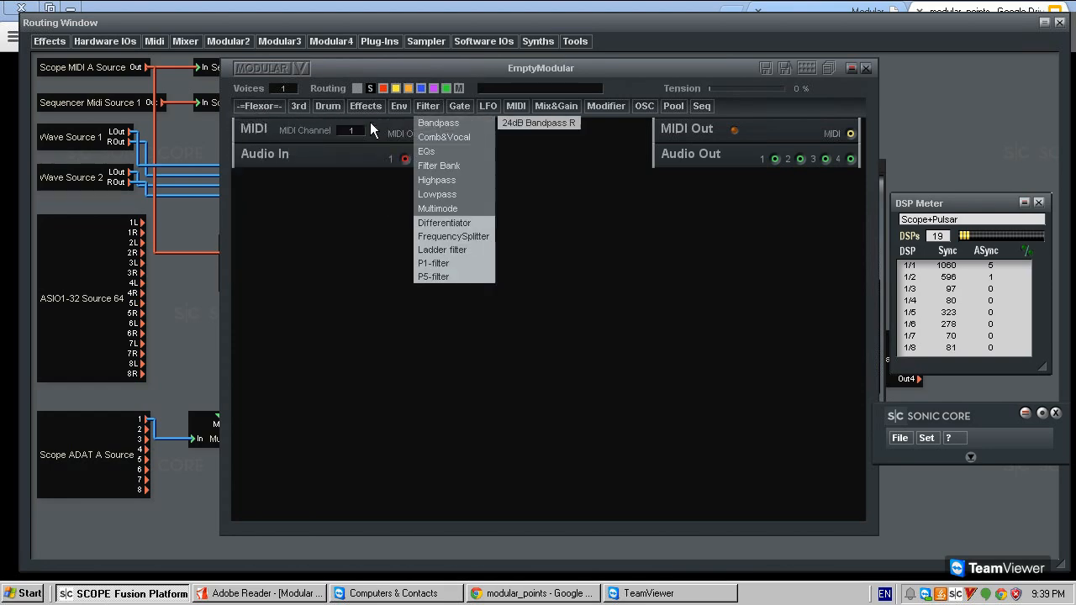
pyautogui.click(264, 107)
pyautogui.click(326, 110)
pyautogui.click(431, 106)
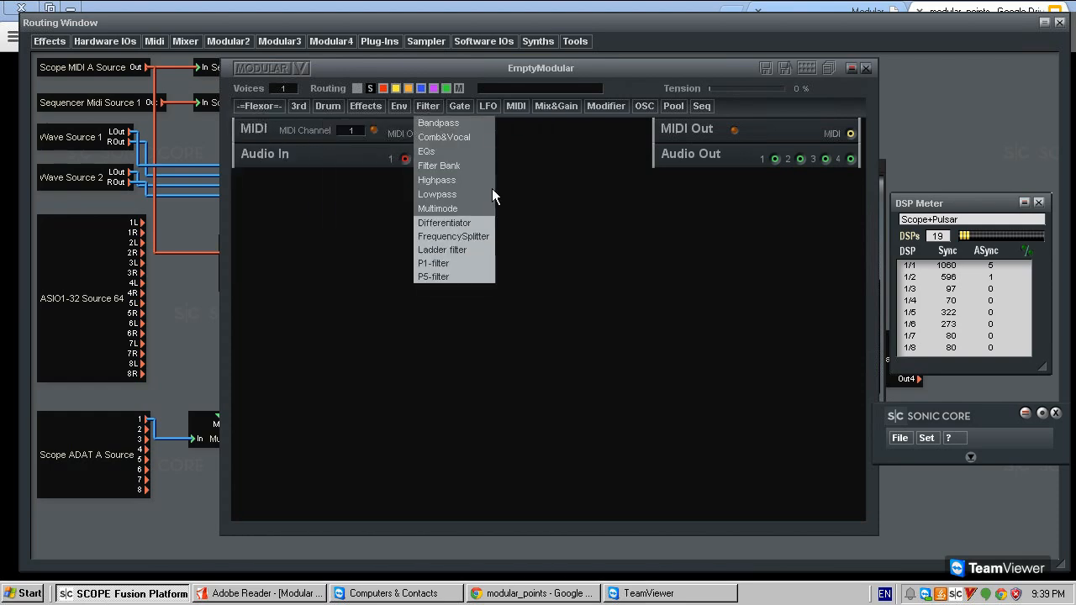
pyautogui.click(589, 261)
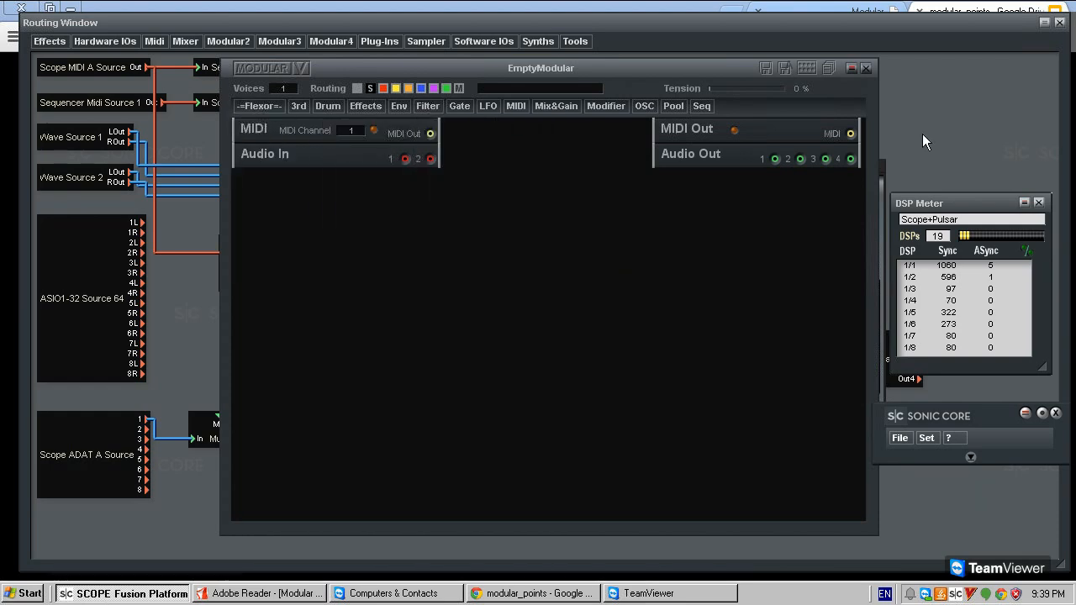
# Step: Examine the Flexor Tools modules, including the Control and Misc groups
pyautogui.click(258, 106)
pyautogui.moveTo(328, 268)
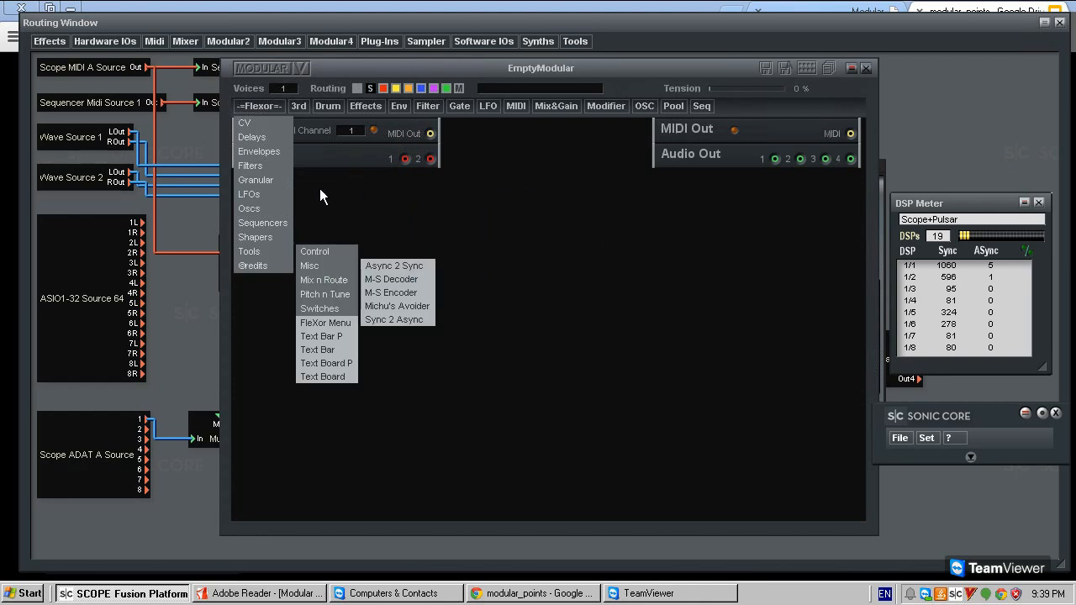
pyautogui.click(450, 206)
pyautogui.click(267, 106)
pyautogui.moveTo(252, 251)
pyautogui.moveTo(311, 250)
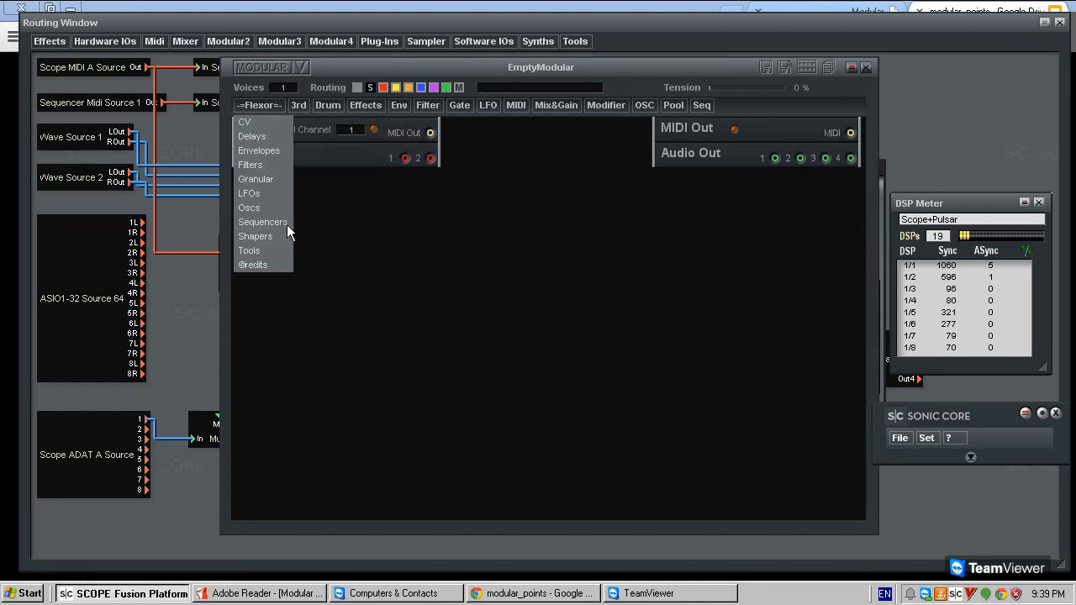
pyautogui.click(574, 284)
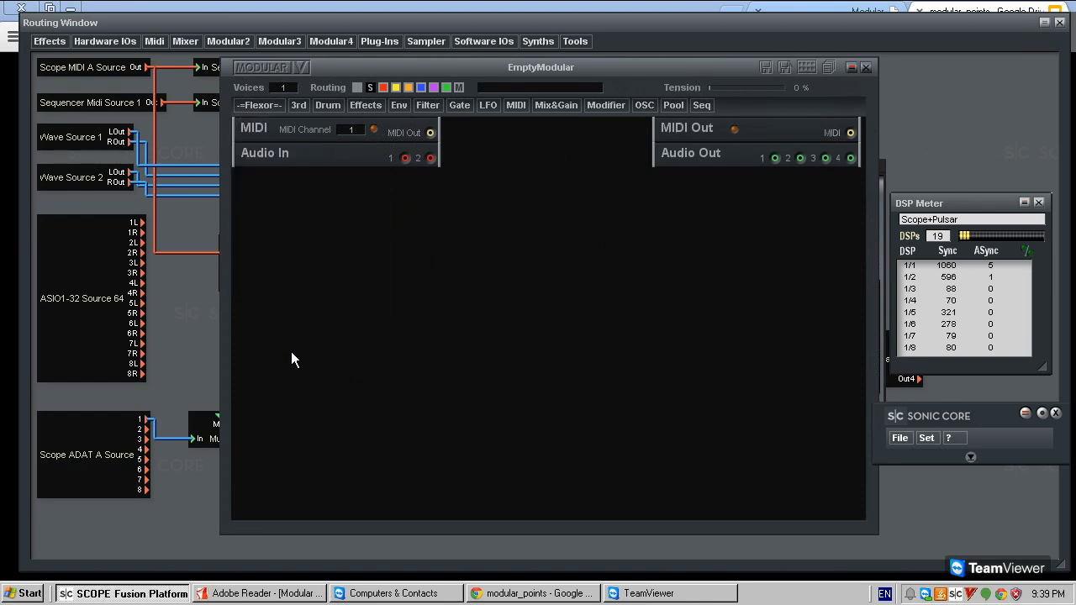
# Step: Shift the patch window slightly and look over the standard module categories around LFO and Filter
pyautogui.moveTo(683, 68); pyautogui.dragTo(716, 80)
pyautogui.click(546, 122)
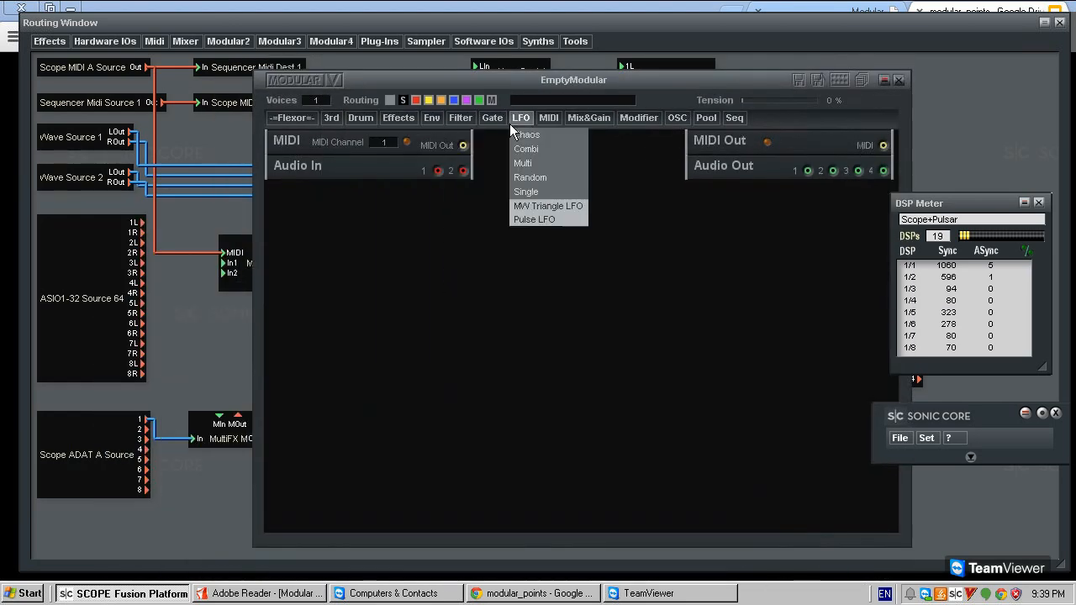
pyautogui.moveTo(459, 122)
pyautogui.moveTo(488, 366); pyautogui.dragTo(491, 363)
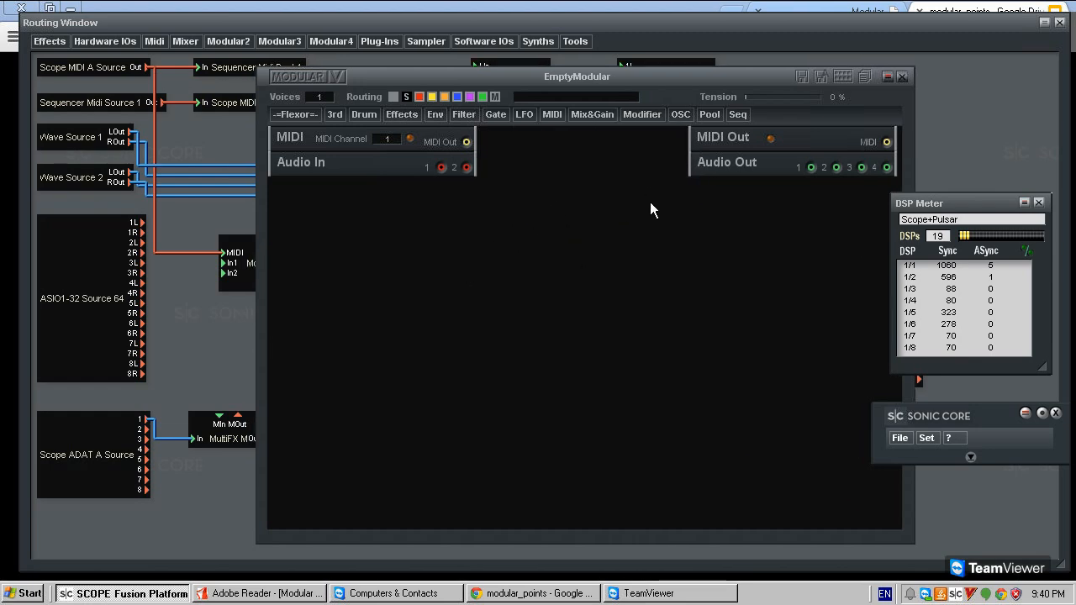